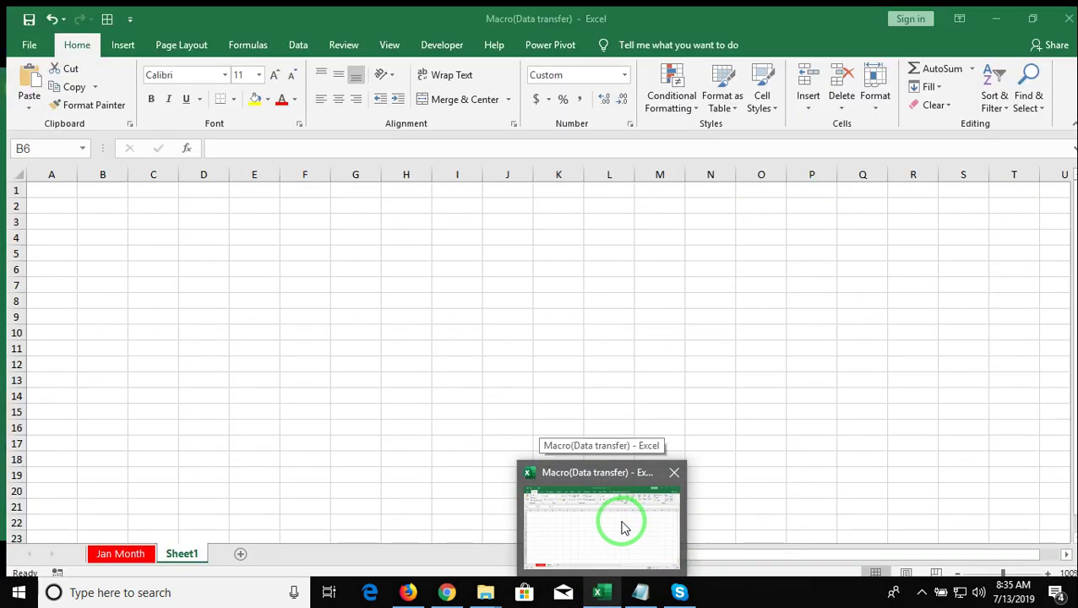
Step: In Book5, set the Desktop picture bgb as Sheet1's background image via Page Layout > Background
click(615, 544)
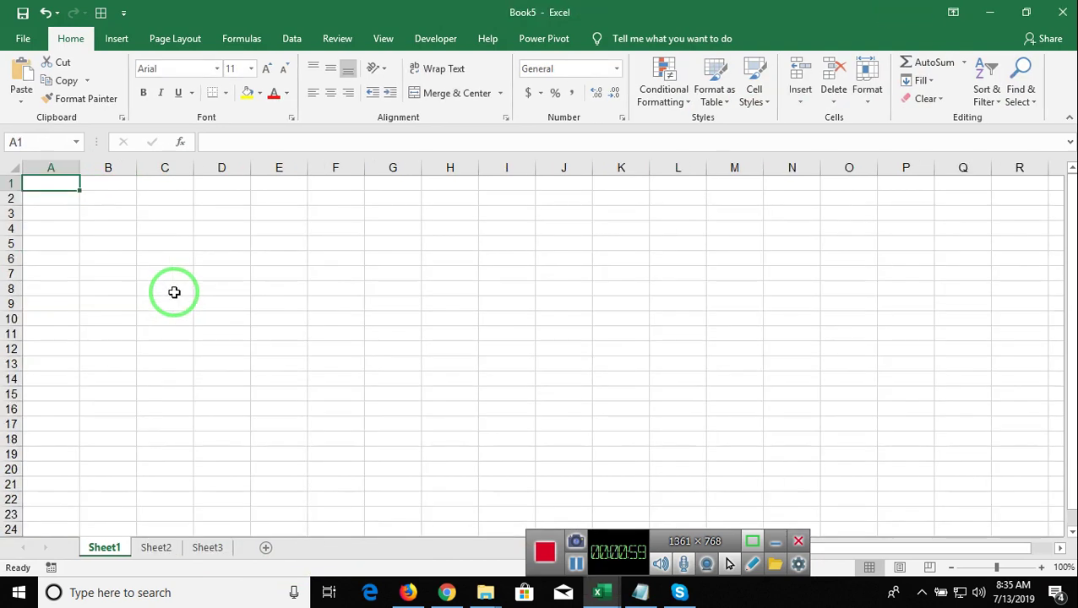
click(117, 39)
click(157, 41)
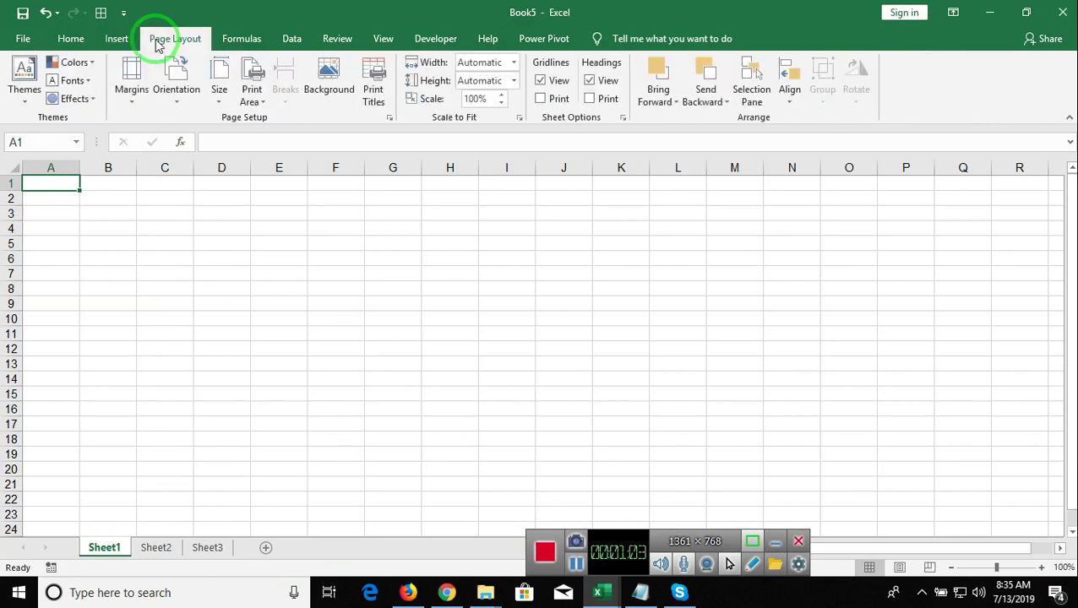
click(329, 76)
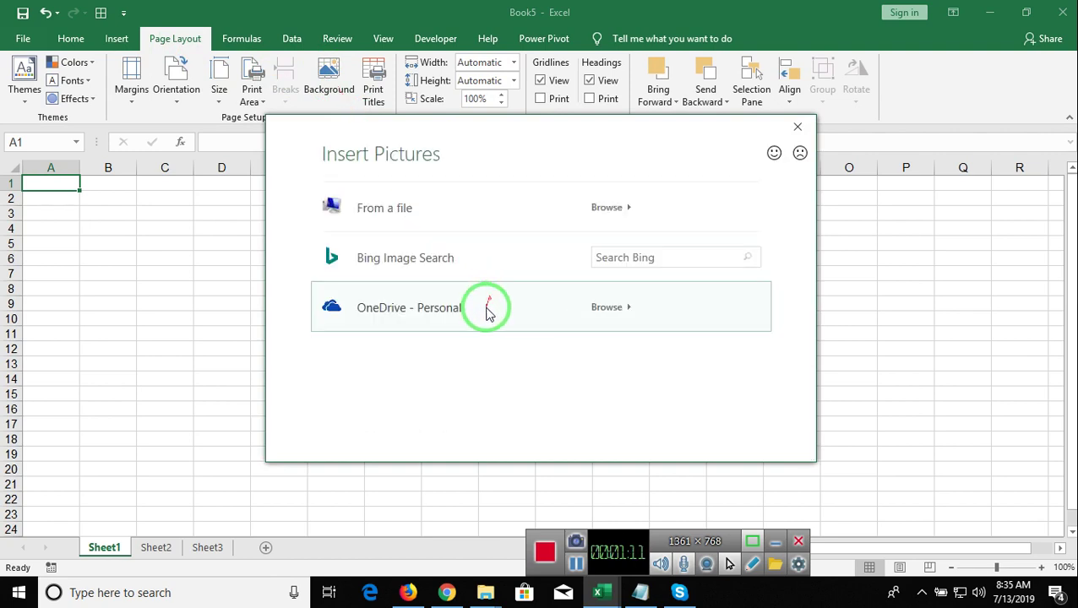
click(418, 214)
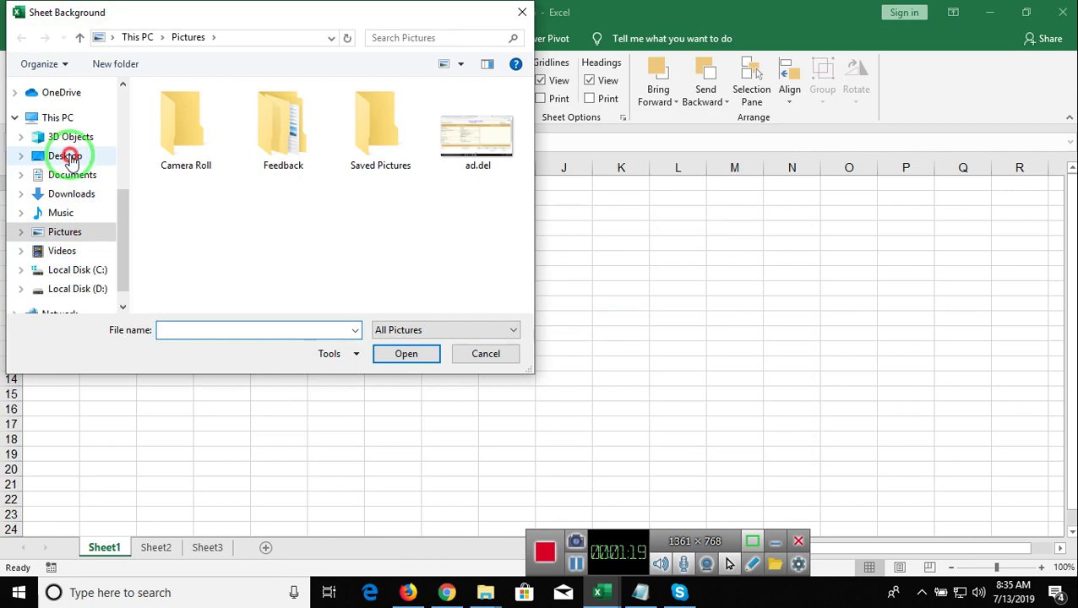
click(64, 156)
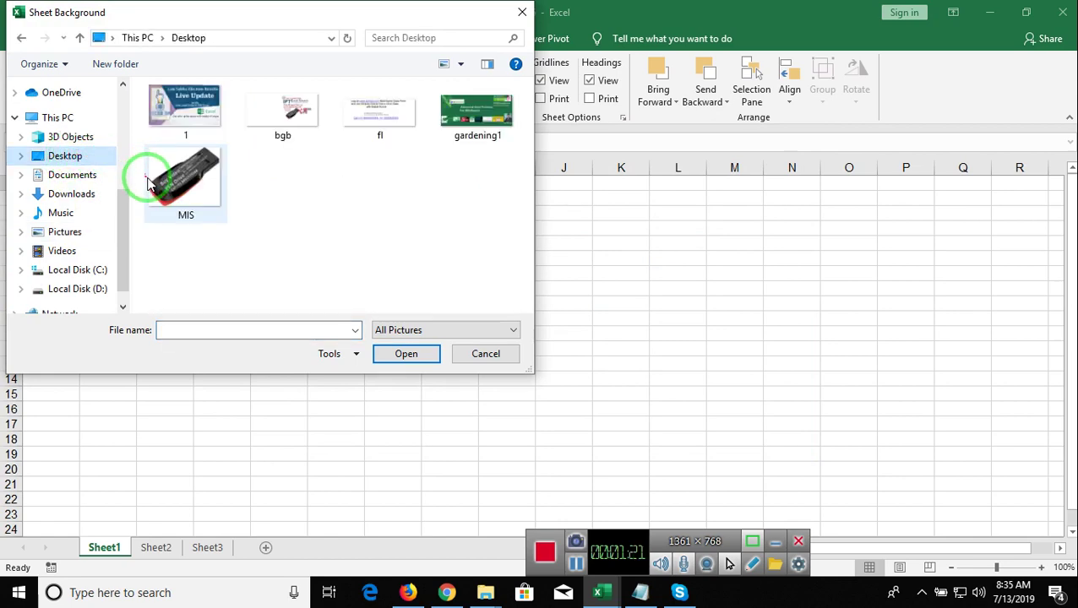
double_click(304, 119)
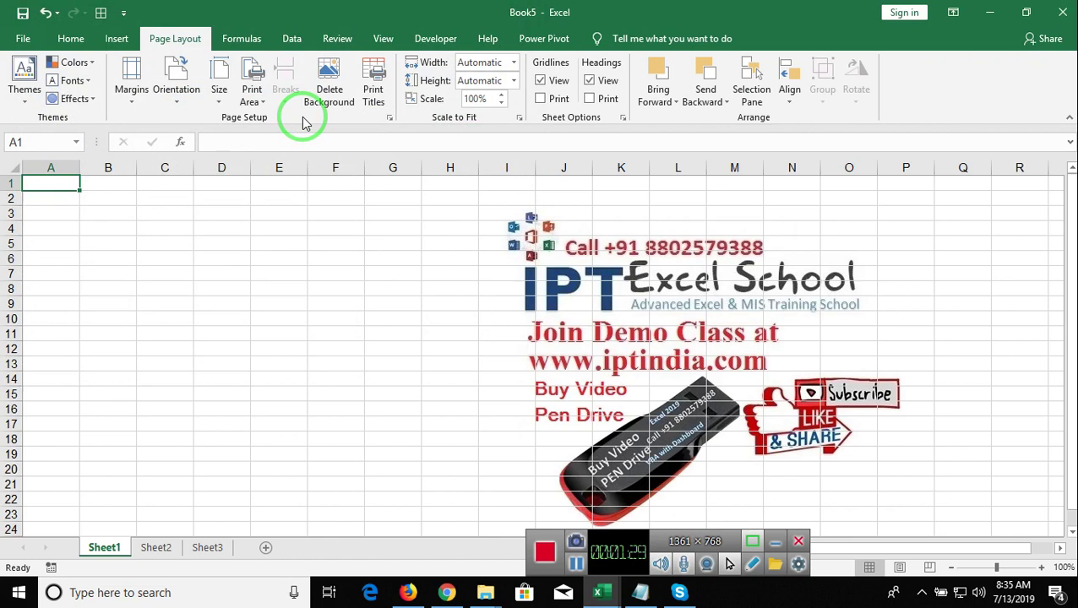
Step: Enter headings Sr and Name in A1:B1, then serial 1 and a first name in row 2
text(Sr)
key(Tab)
text(Name)
key(Return)
text(1)
key(Tab)
text(Puja)
key(Return)
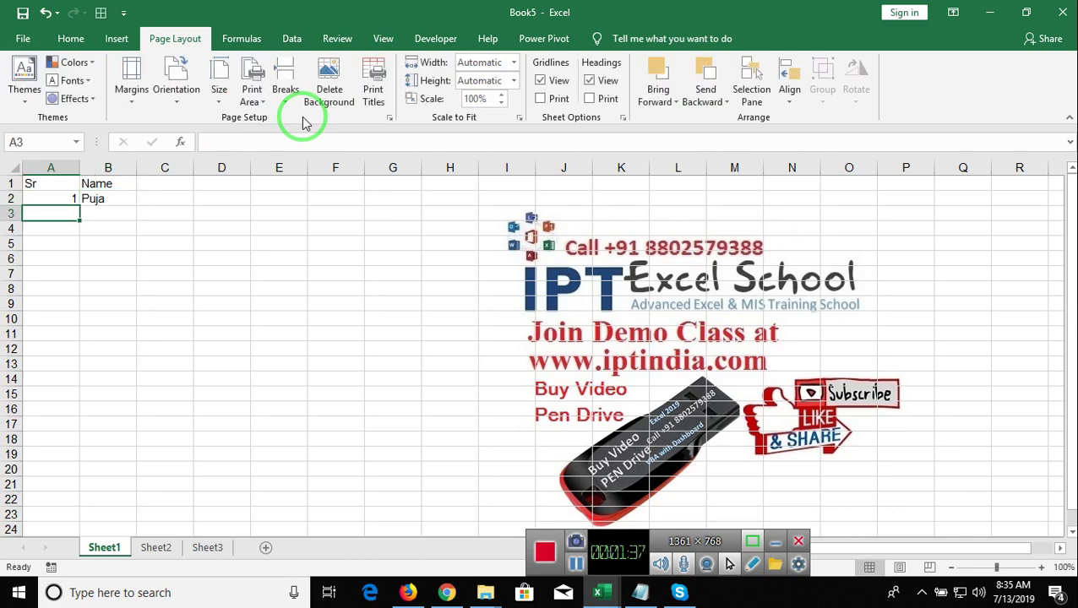
Step: Enter the numbering formula =A2+1 in A3 and a second name in B3
text(=)
key(Up)
text(+1)
key(Tab)
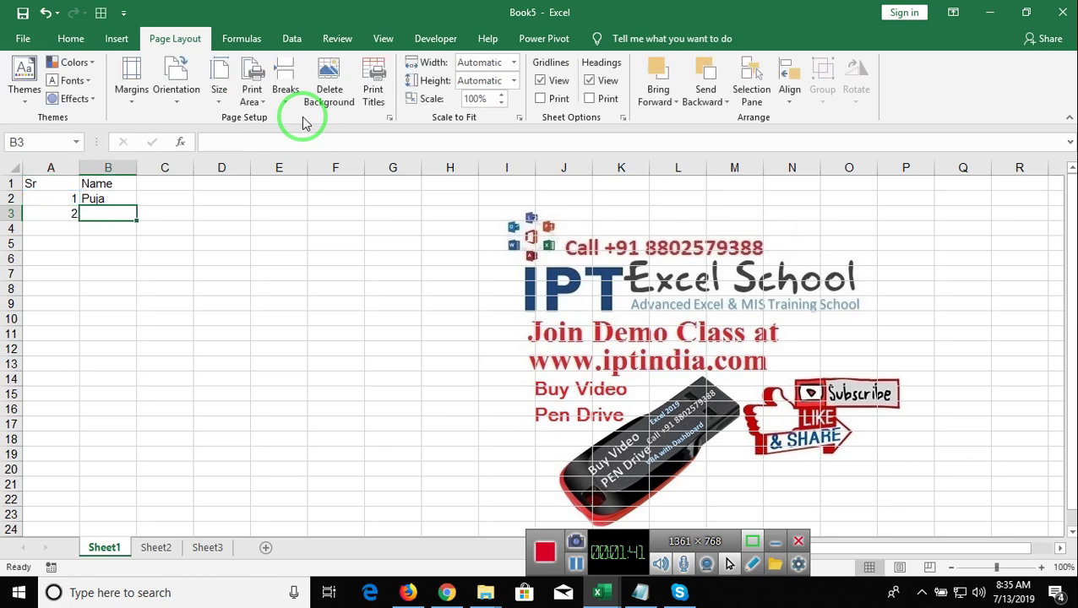
text(Om)
key(Return)
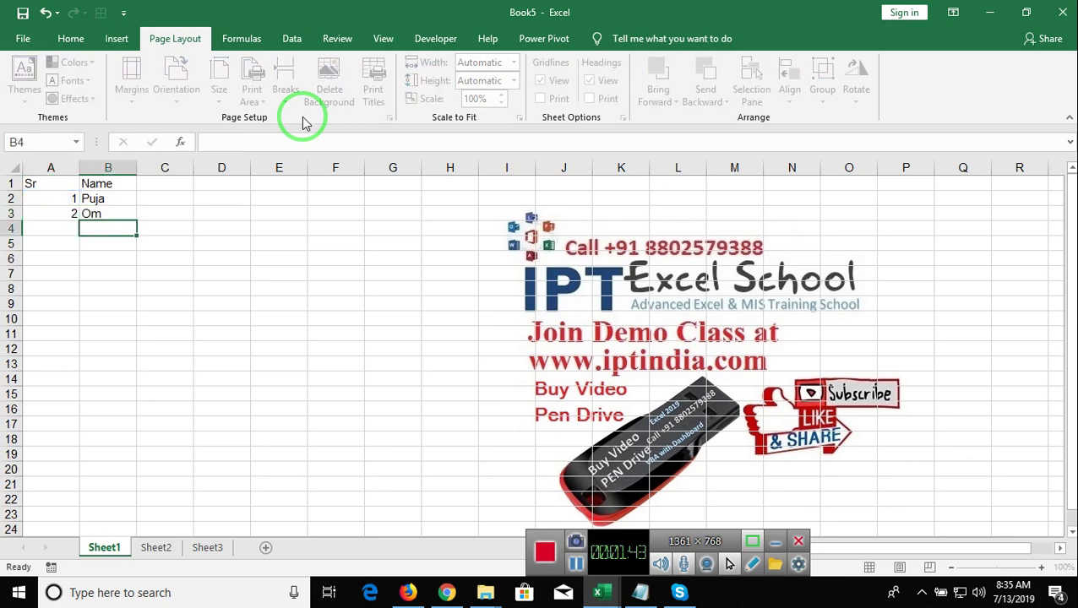
Step: Fill the =A2+1 formula down to row 7, then clear those filled serials again
key(Up)
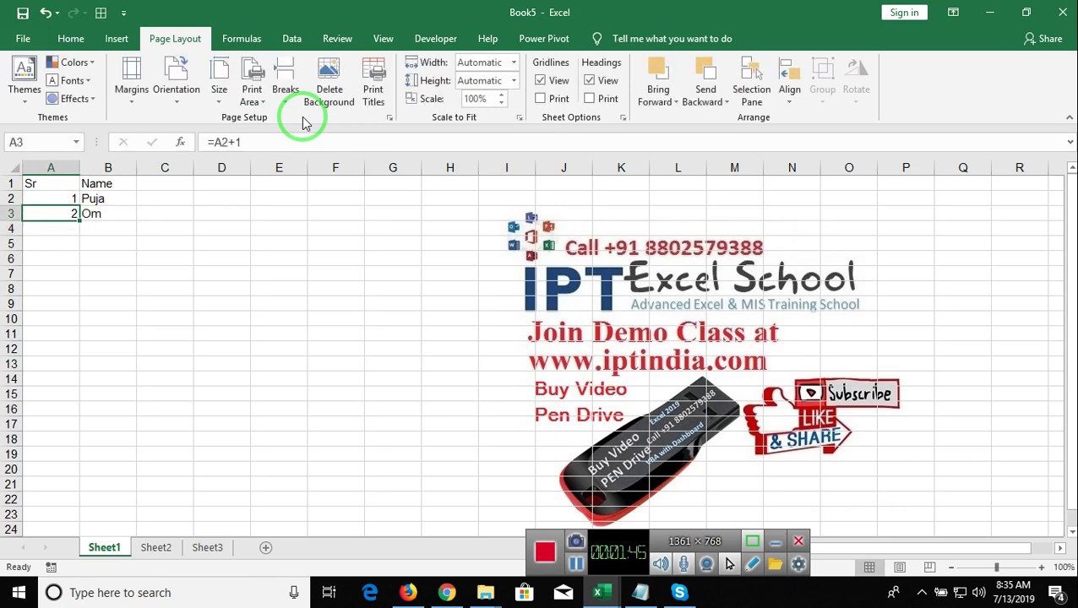
key(shift+Down)
key(shift+Down)
key(shift+Down)
key(shift+Down)
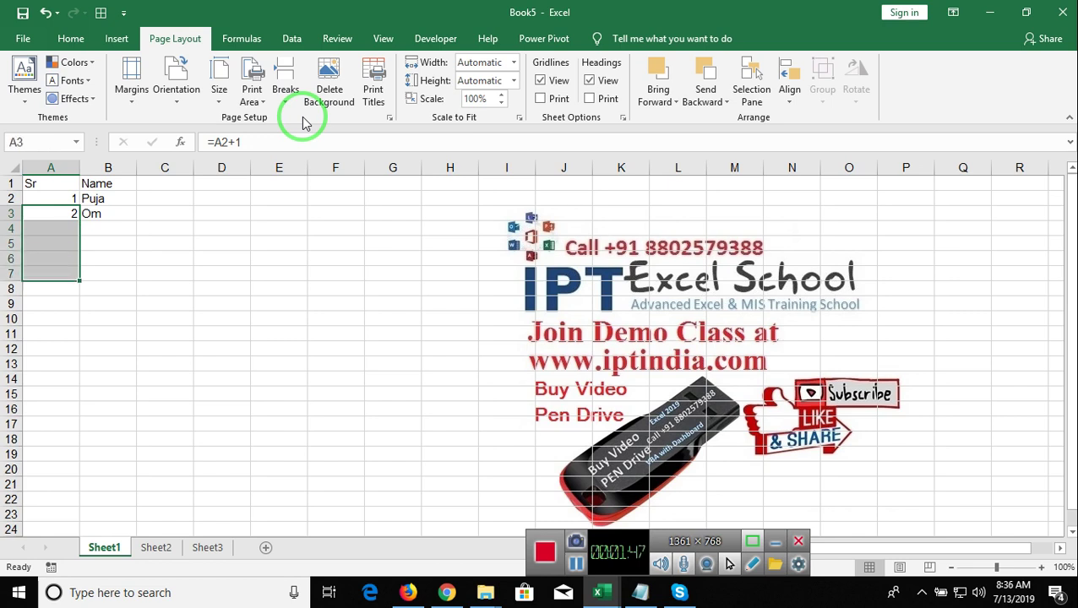
key(ctrl+d)
key(Down)
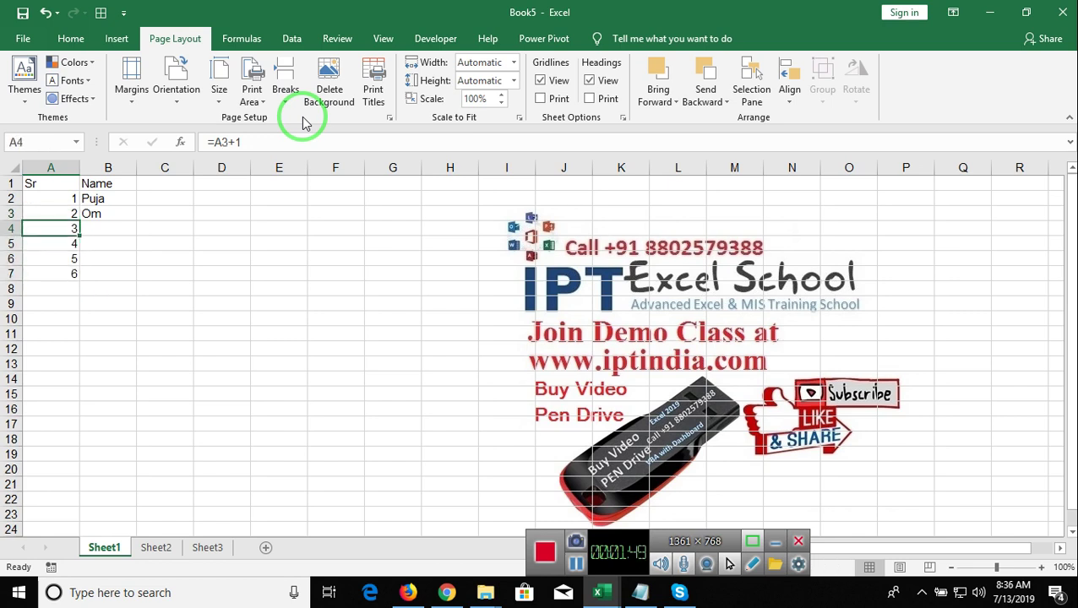
key(Right)
key(Left)
key(Right)
key(Left)
key(Up)
key(ctrl+shift+Down)
key(Delete)
key(Up)
key(Down)
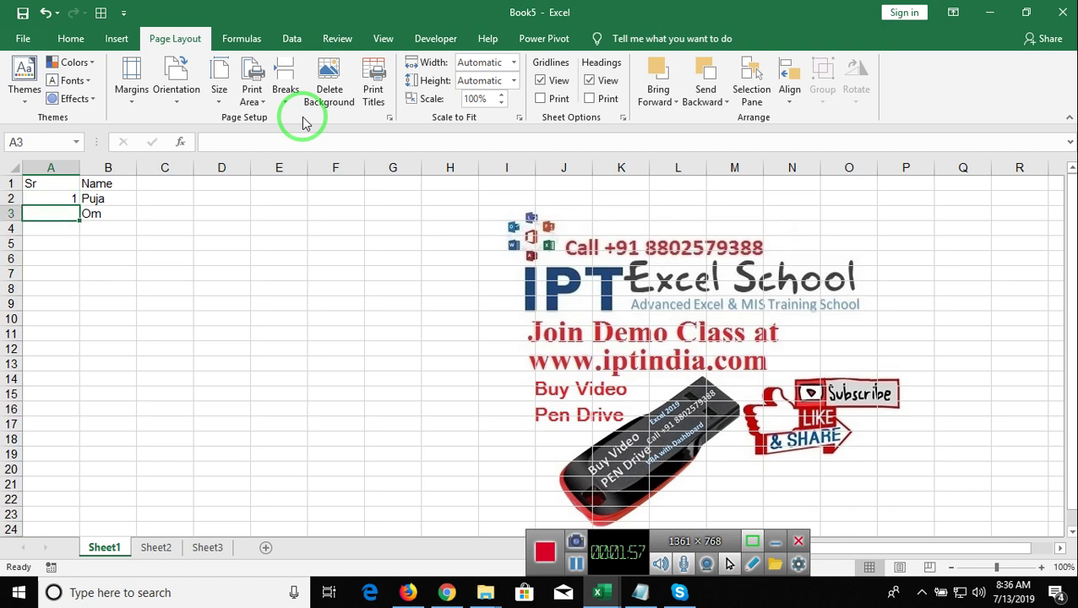
Step: Enter =IF(B3>0,A2+1,"") in A3, retrying after a mistaken first attempt
text(=IF()
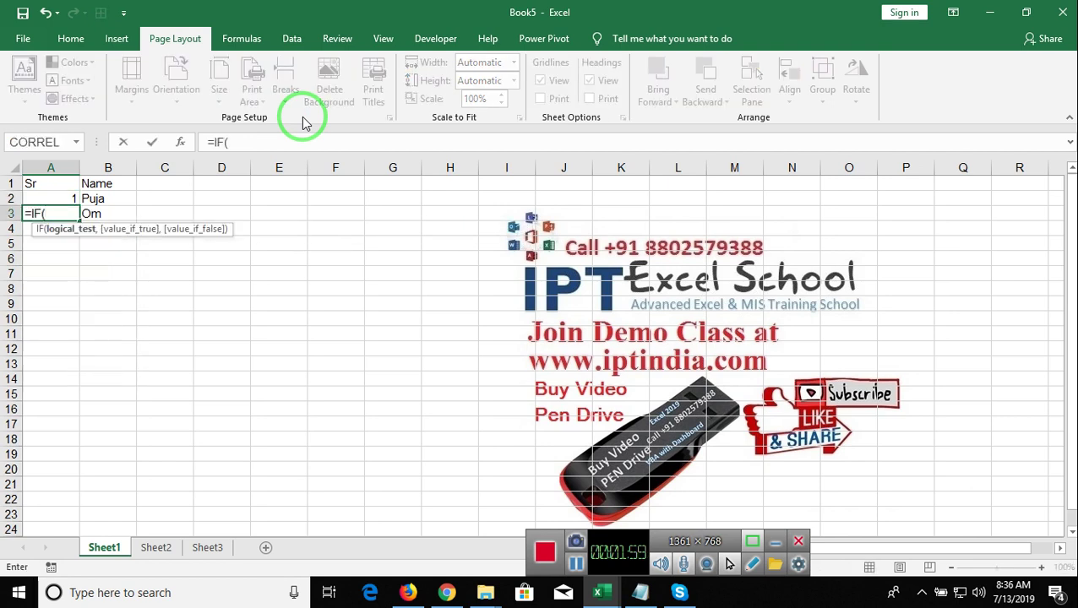
key(Right)
text(+1)
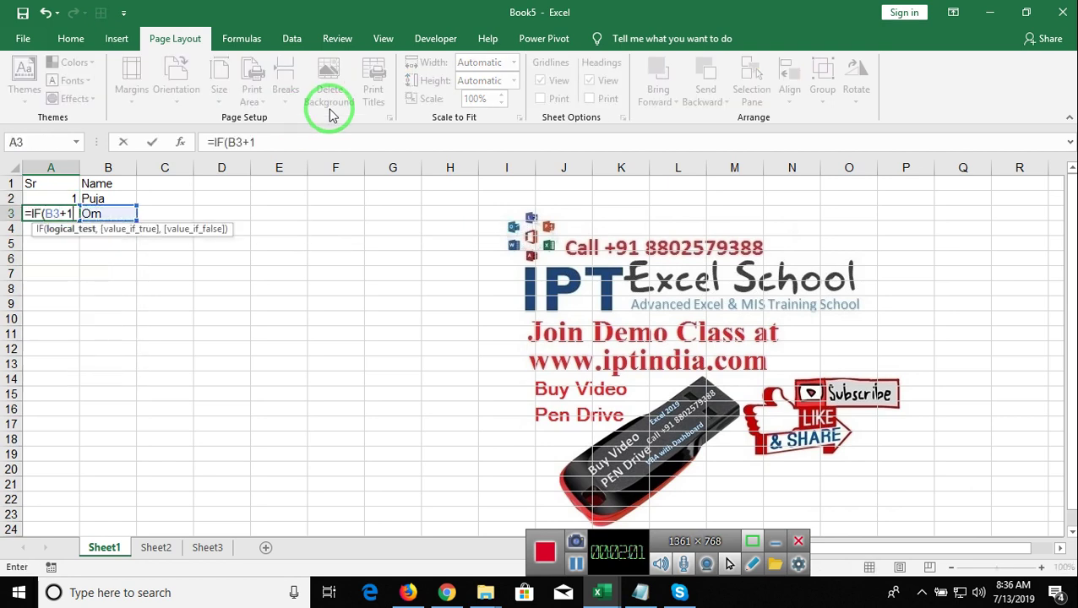
key(Escape)
text(=)
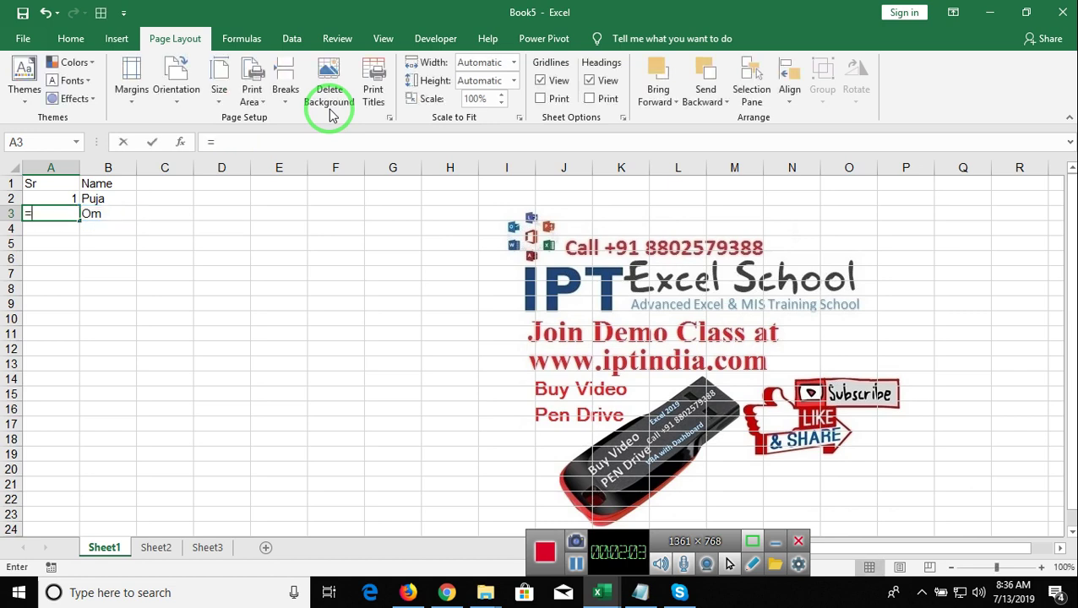
text(IF()
key(Right)
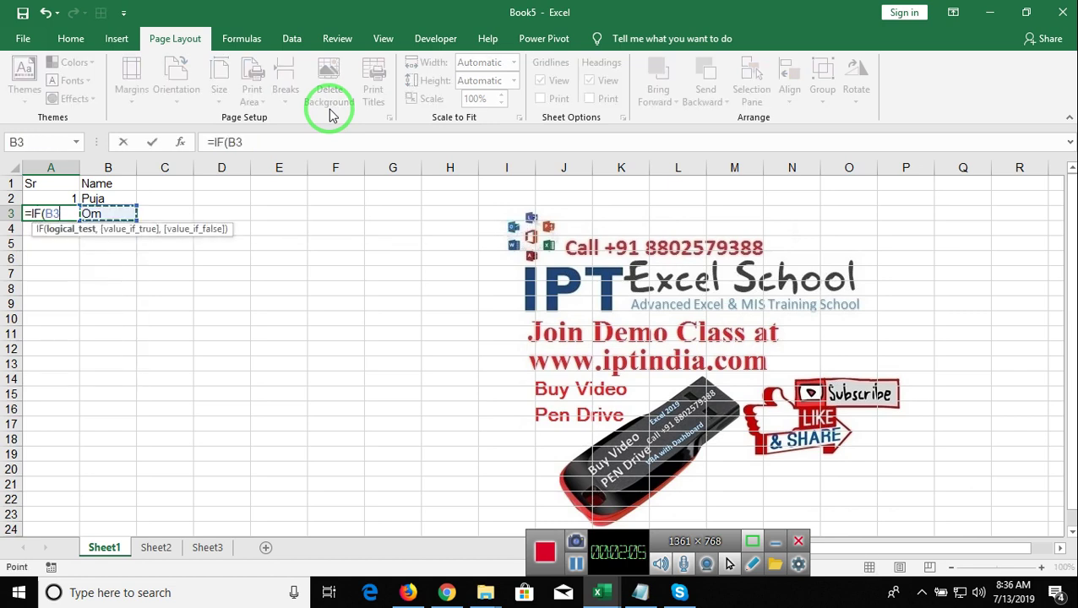
text(>0)
click(331, 114)
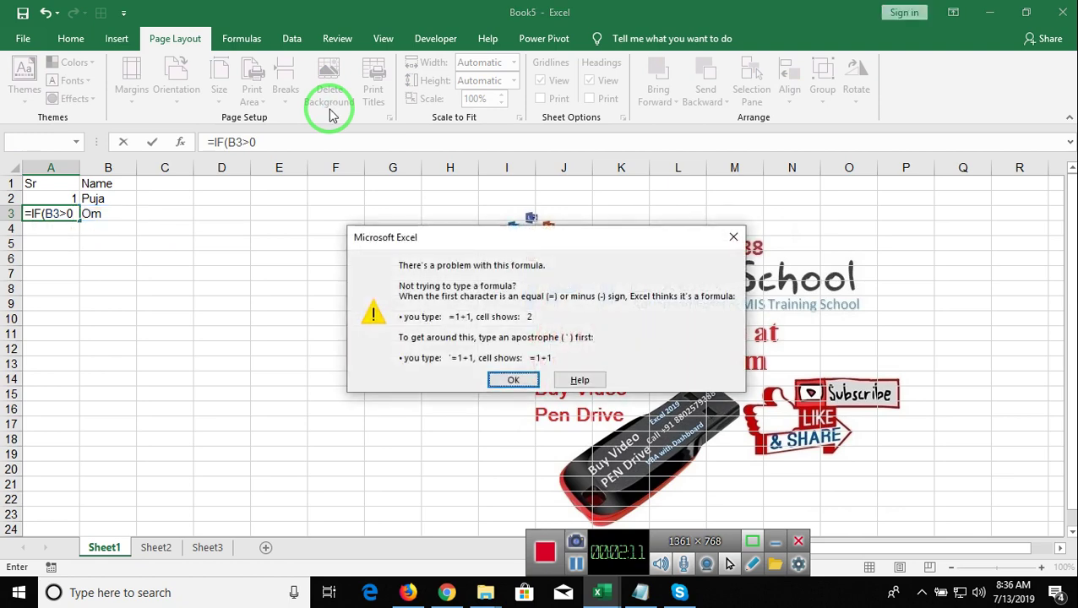
key(Return)
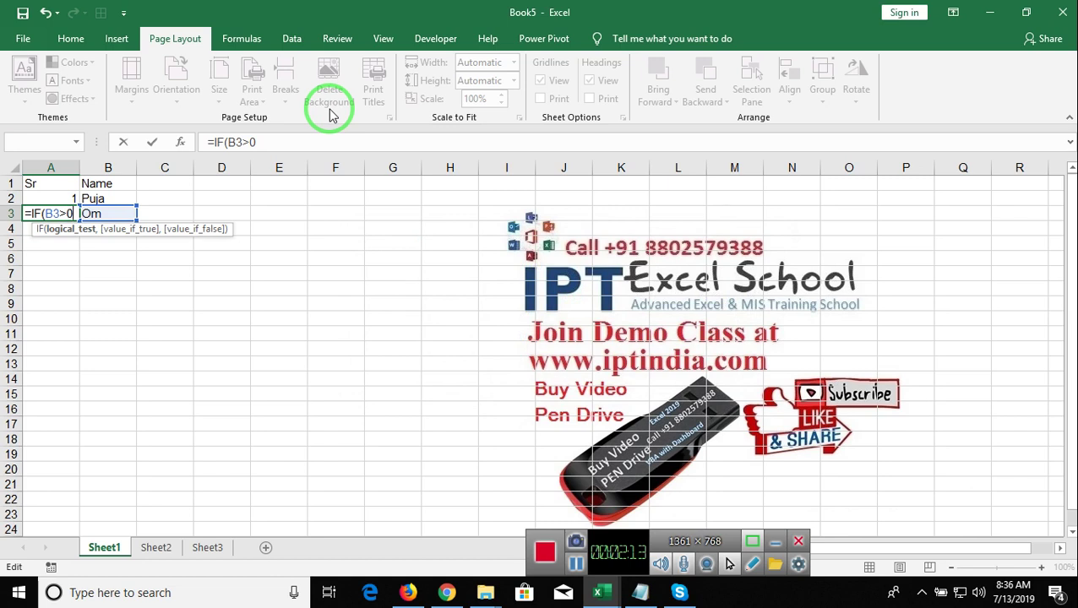
text(,)
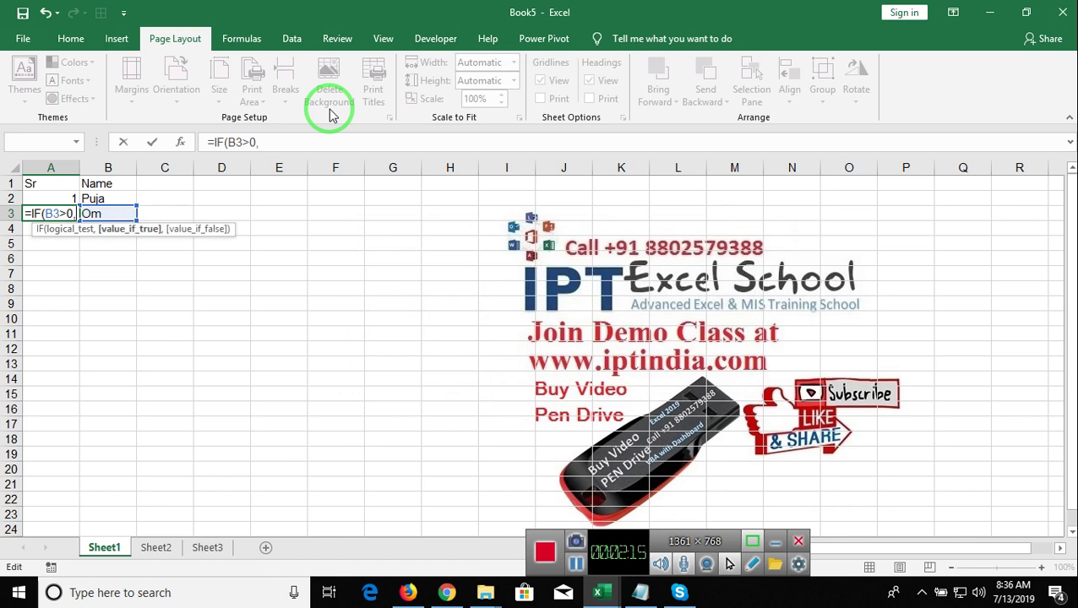
click(66, 199)
text(+1,"")
key(Return)
Step: Fill the IF numbering formula down through A9
key(Up)
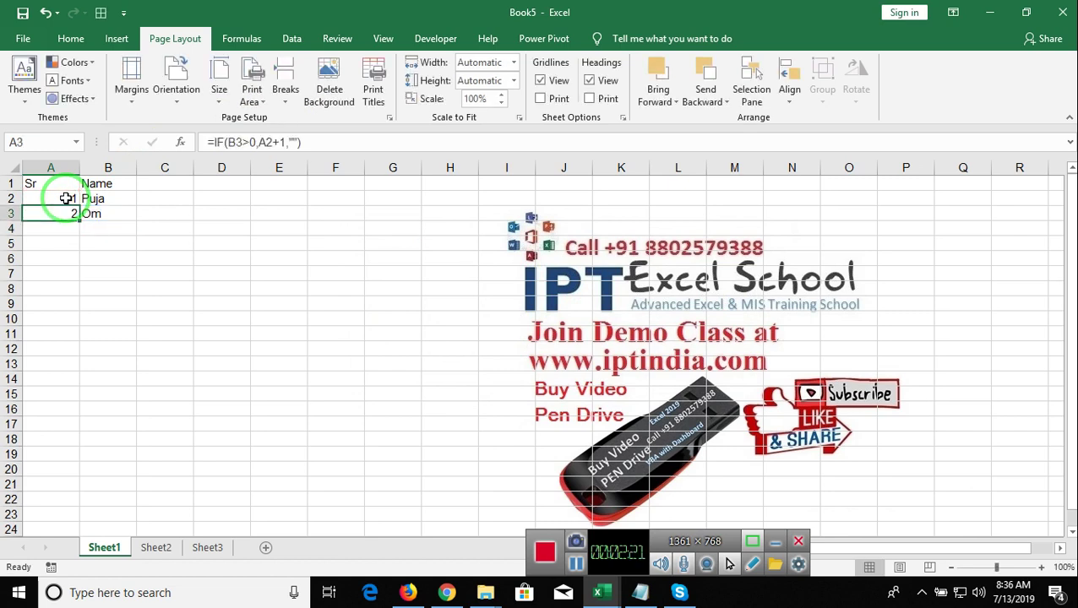
key(shift+Down)
key(shift+Down)
key(shift+Down)
key(shift+Down)
key(shift+Down)
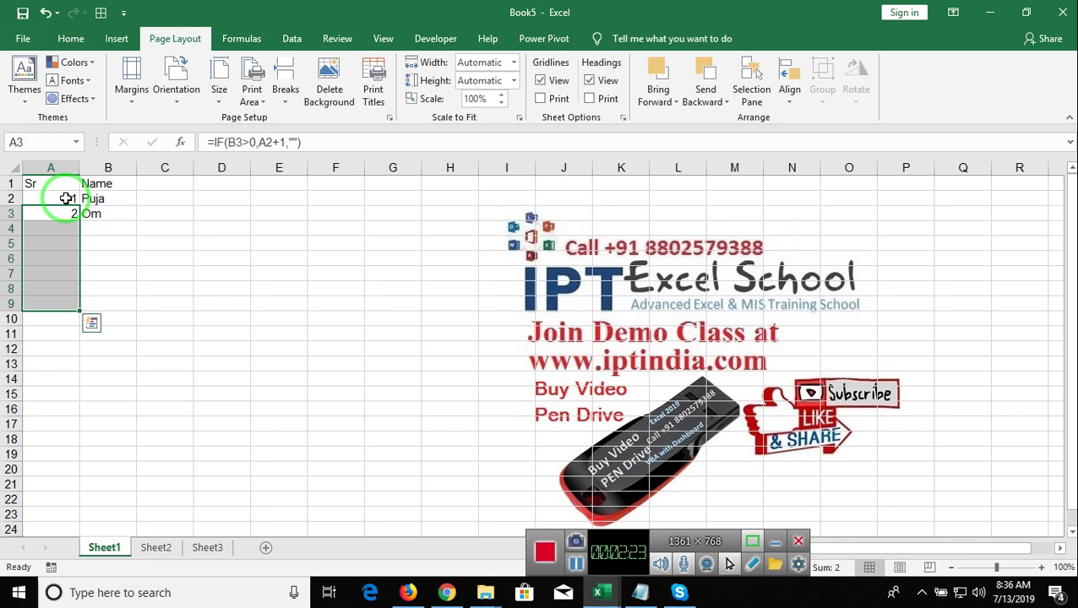
key(Down)
key(Right)
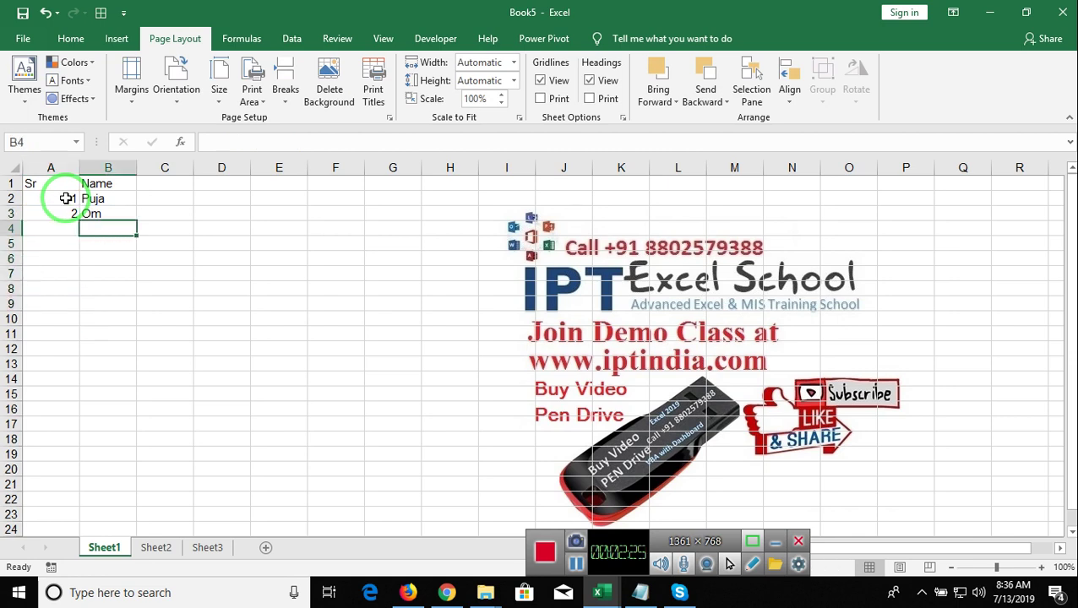
Step: Add three more names in B4:B6 so the serials reach 5
text(Inder)
key(Return)
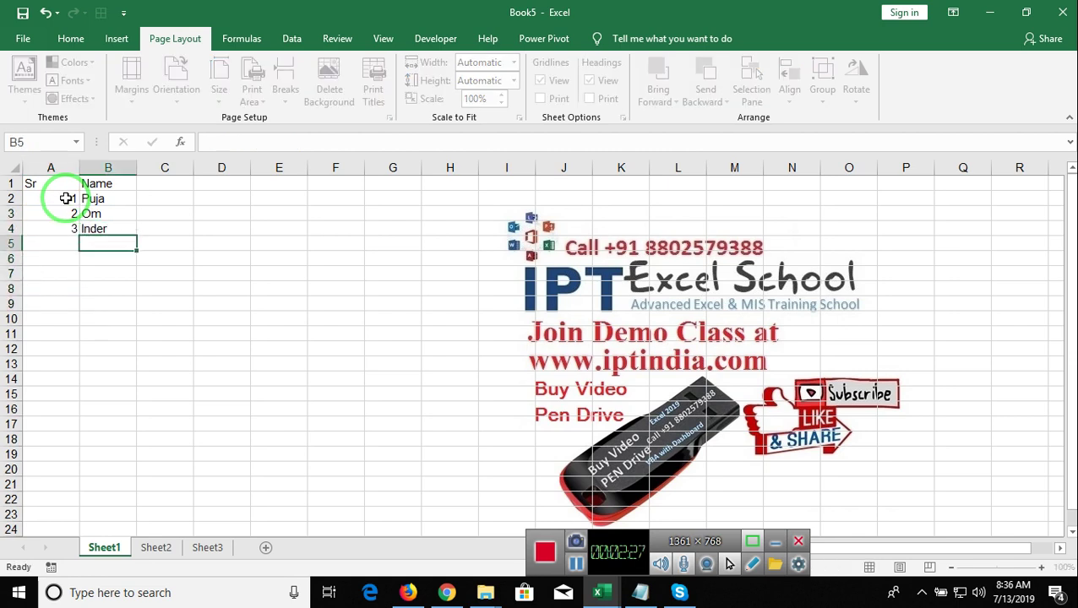
text(Uday)
key(Return)
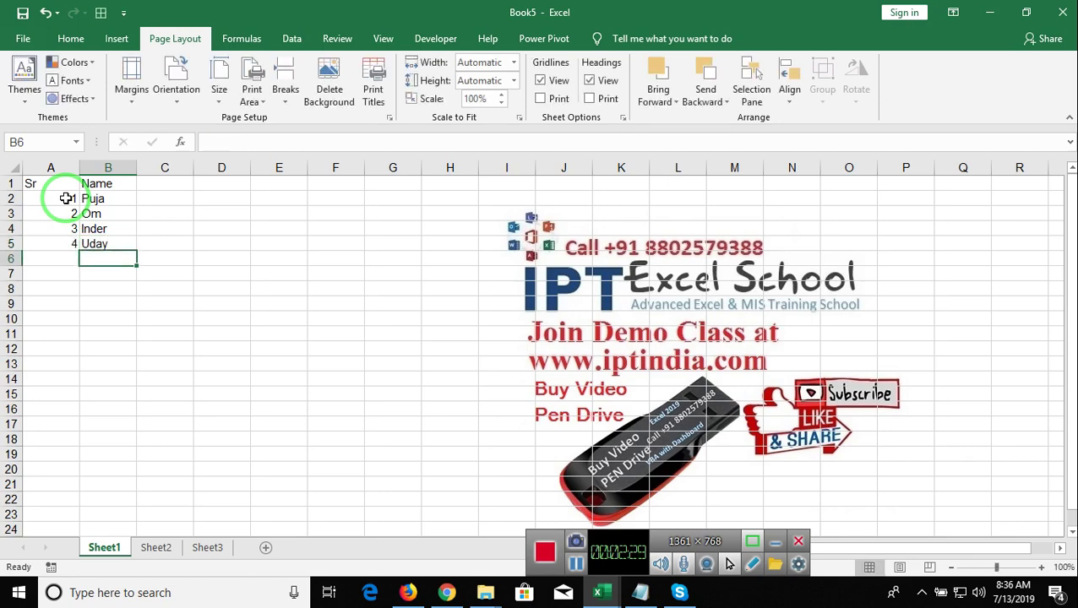
text(Kavita)
key(Return)
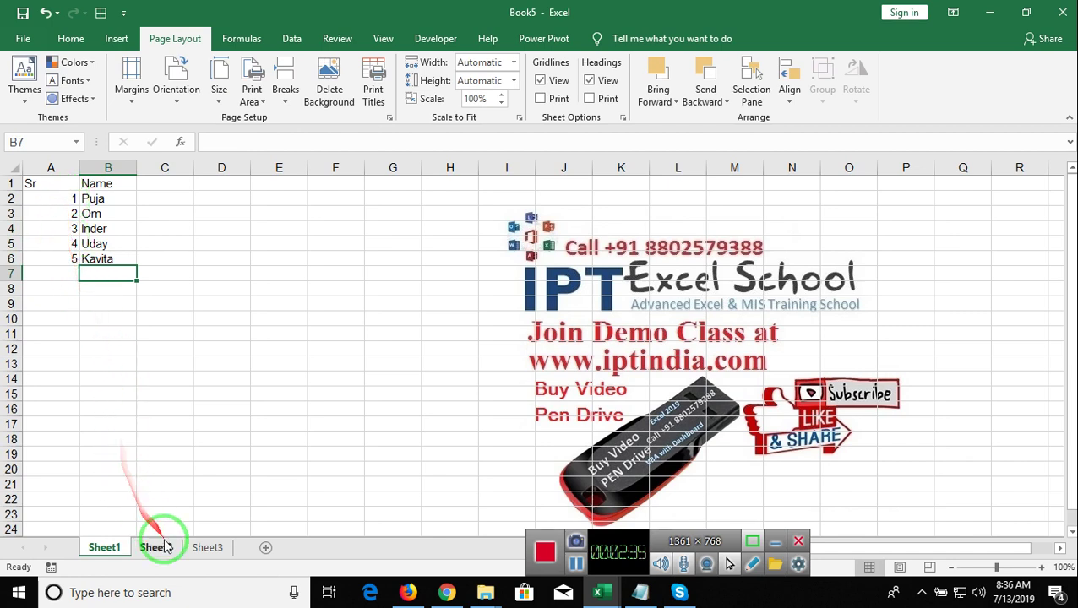
Step: Rename Sheet1 to 1 and Sheet2 to 2
double_click(114, 551)
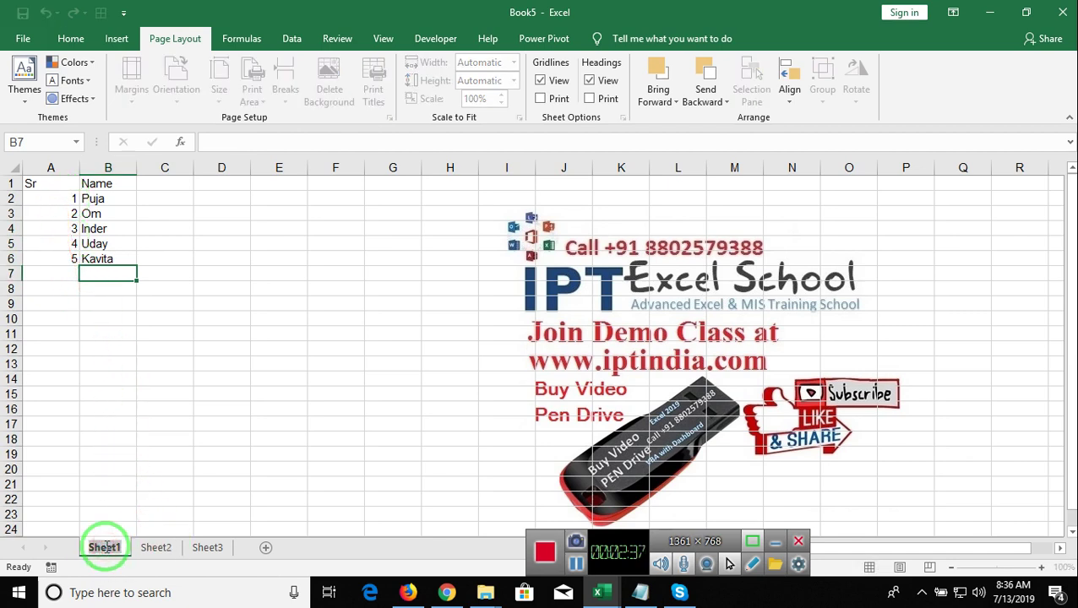
text(1)
click(122, 548)
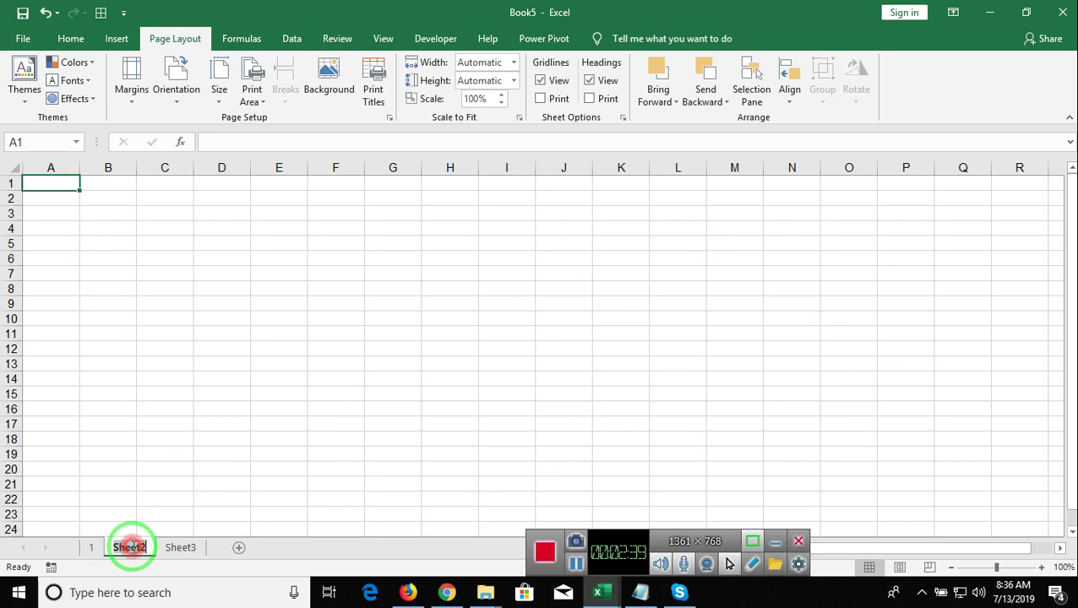
text(2)
key(Return)
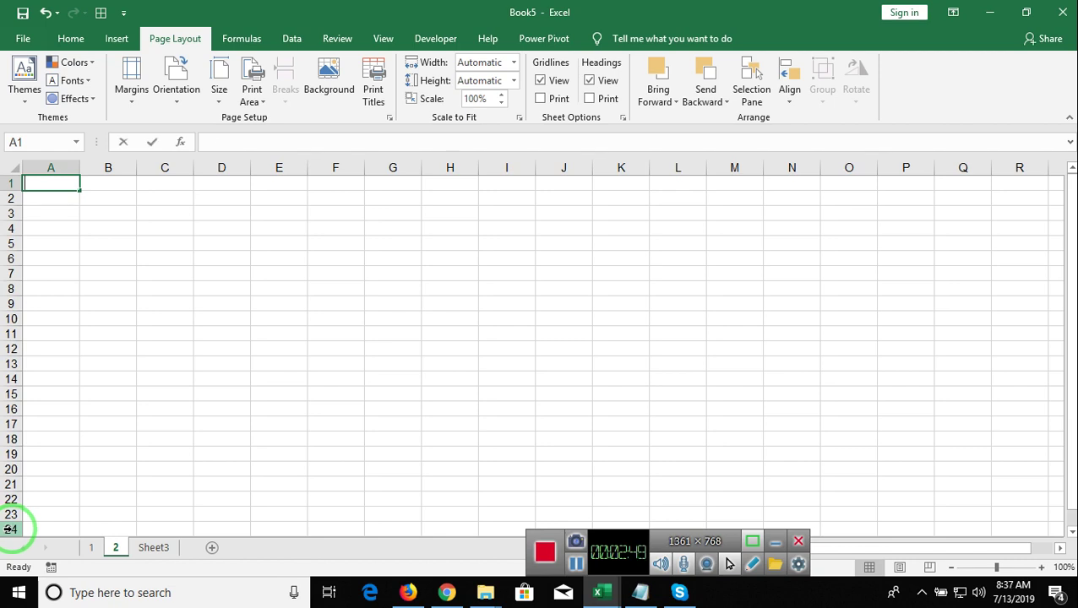
Step: Enter =NOW() in A1, today's date in A2 and the current time in A3
text(=now)
key(Tab)
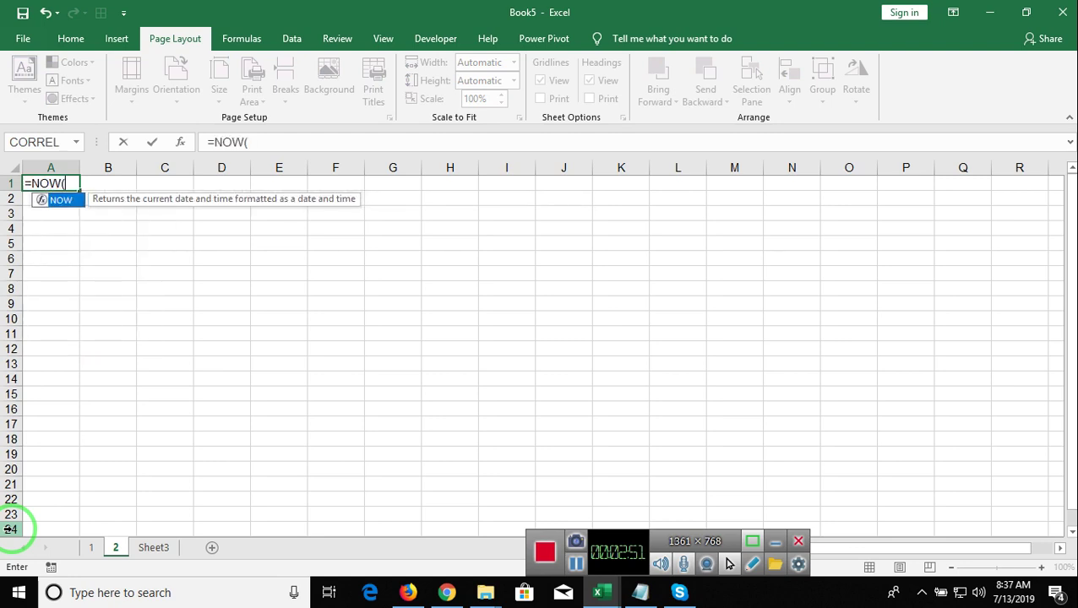
text())
key(Return)
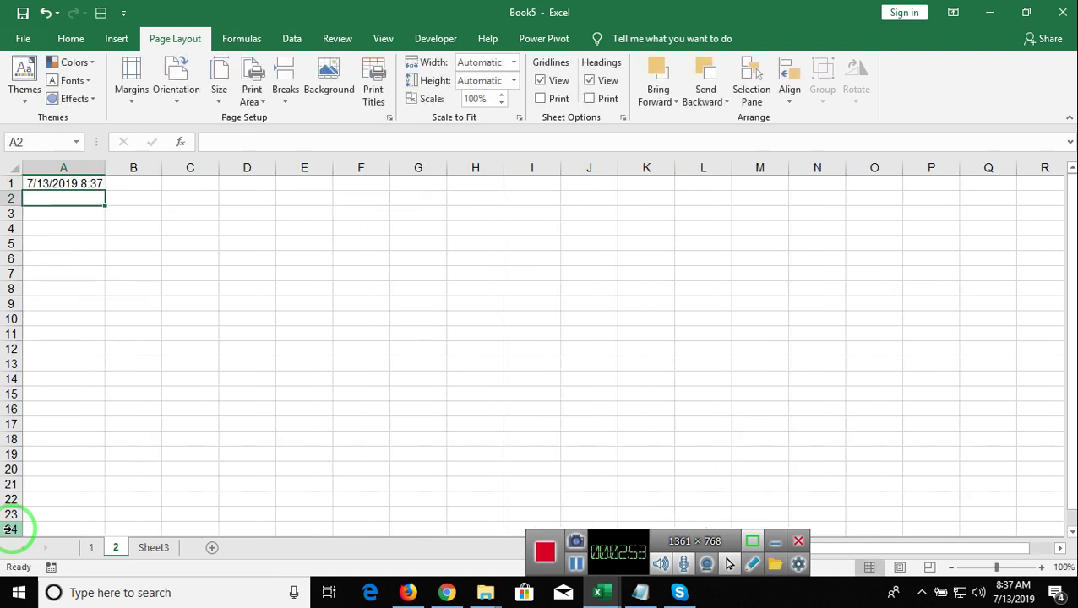
key(Up)
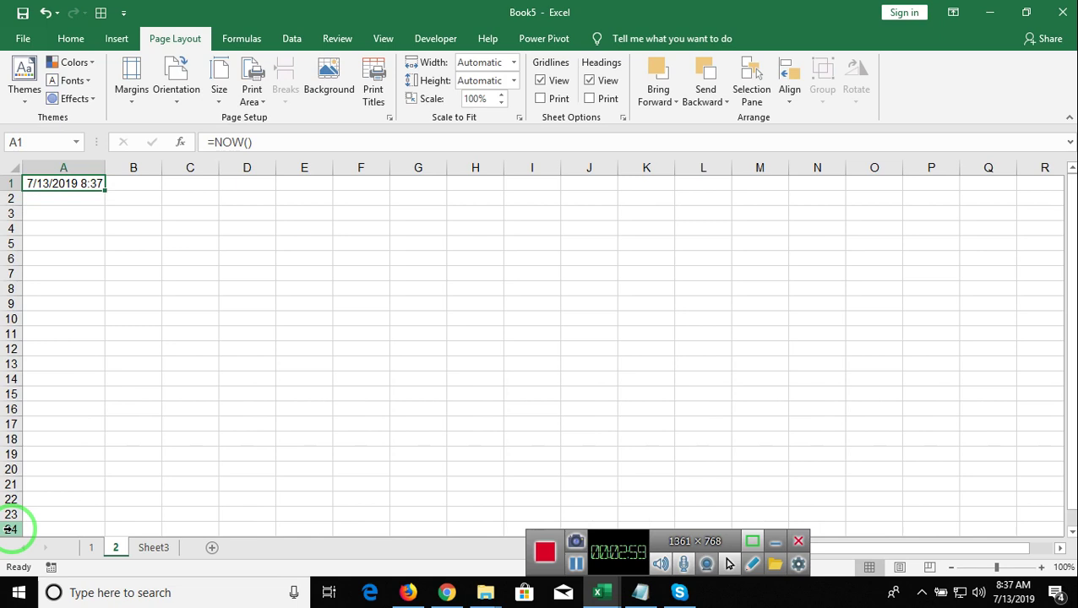
key(Down)
key(Down)
key(Up)
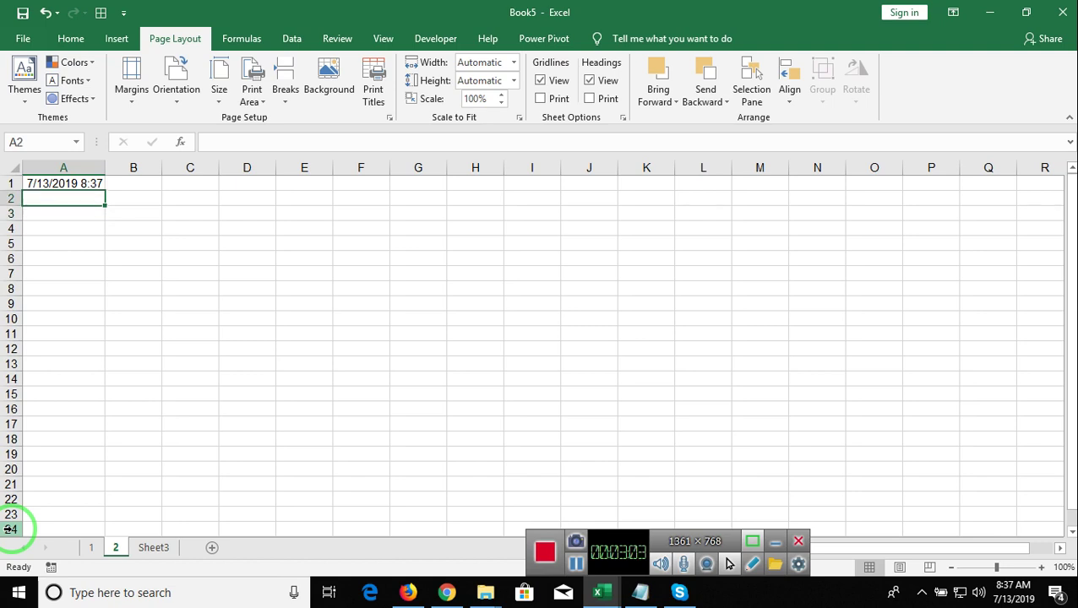
key(ctrl+semicolon)
key(Return)
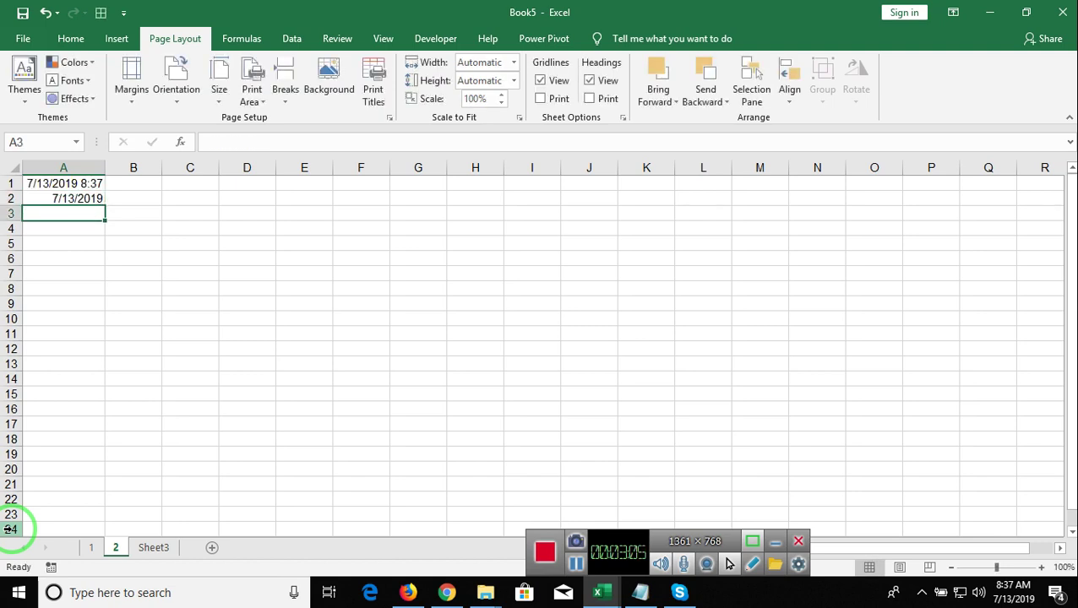
key(ctrl+shift+semicolon)
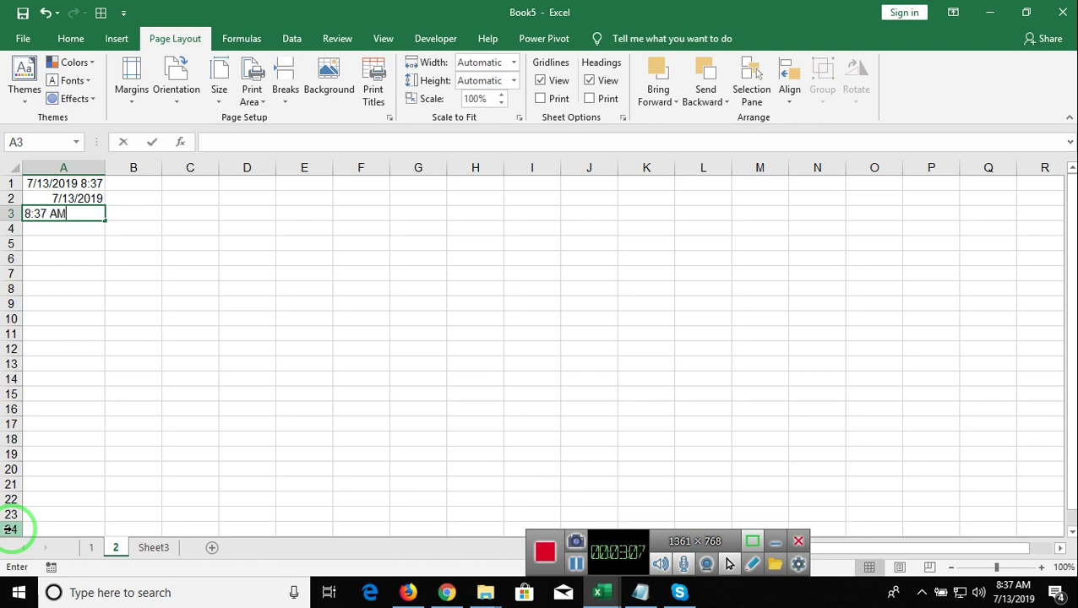
key(Return)
Step: Put today's date and the current time together in B2 using Ctrl+; and Ctrl+Shift+;
key(Up)
key(Up)
key(Down)
key(Right)
key(Right)
key(Up)
key(Left)
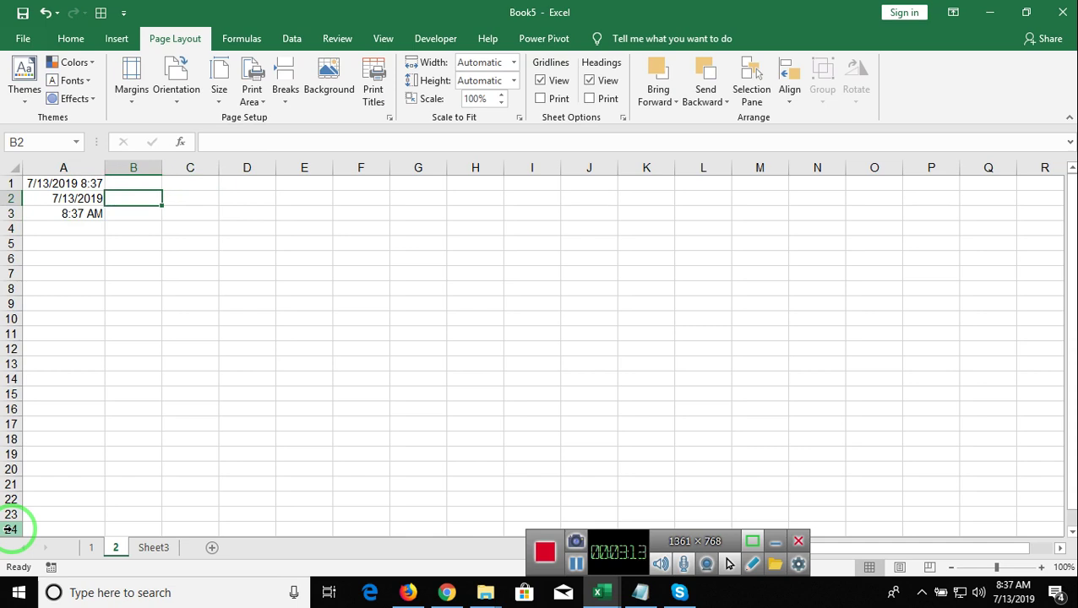
key(ctrl+semicolon)
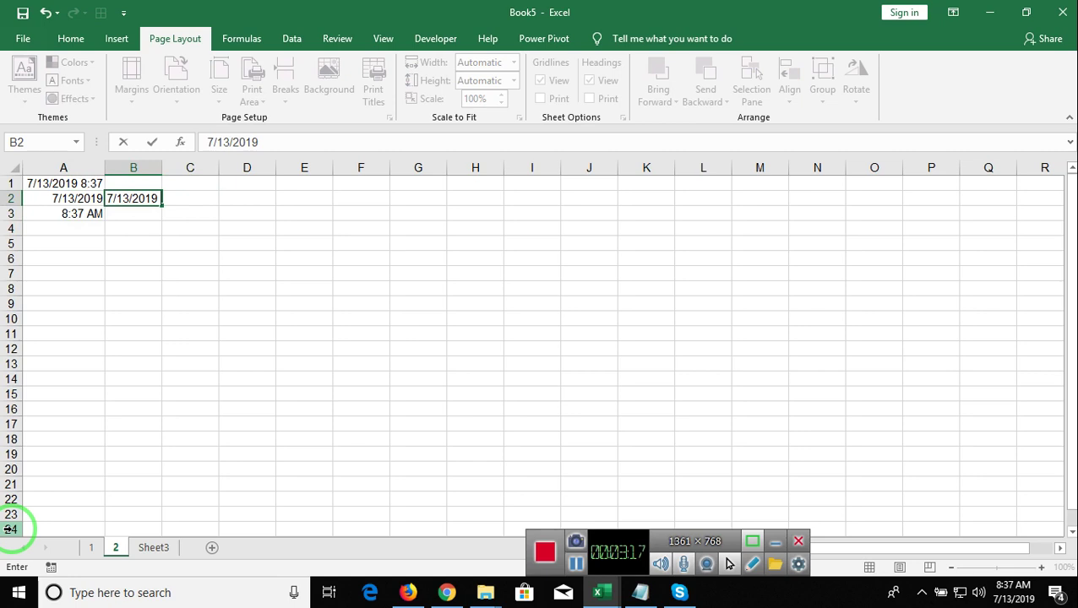
key(ctrl+shift+semicolon)
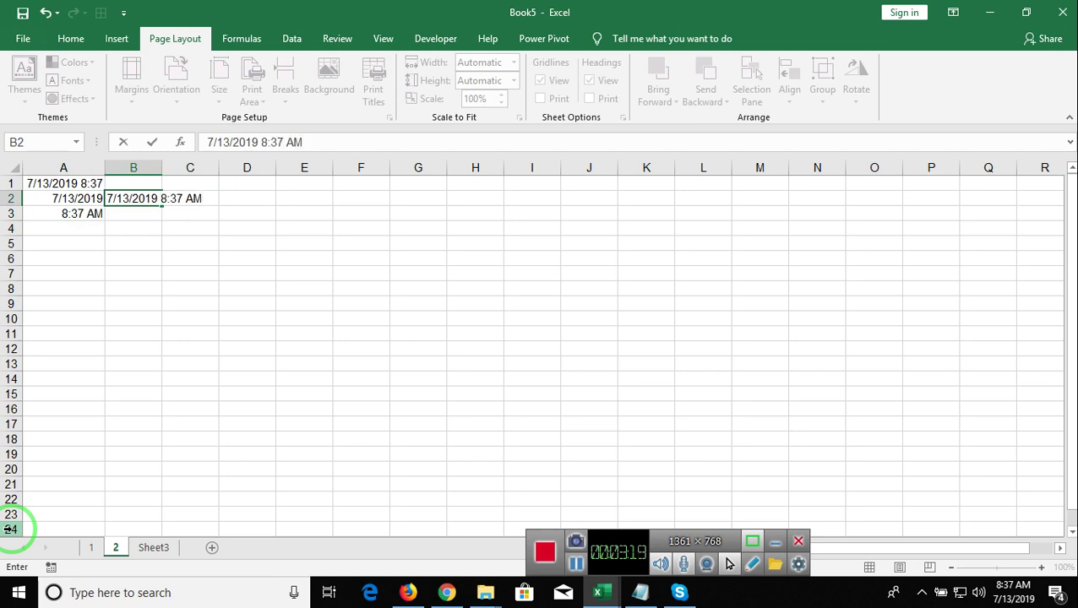
key(Return)
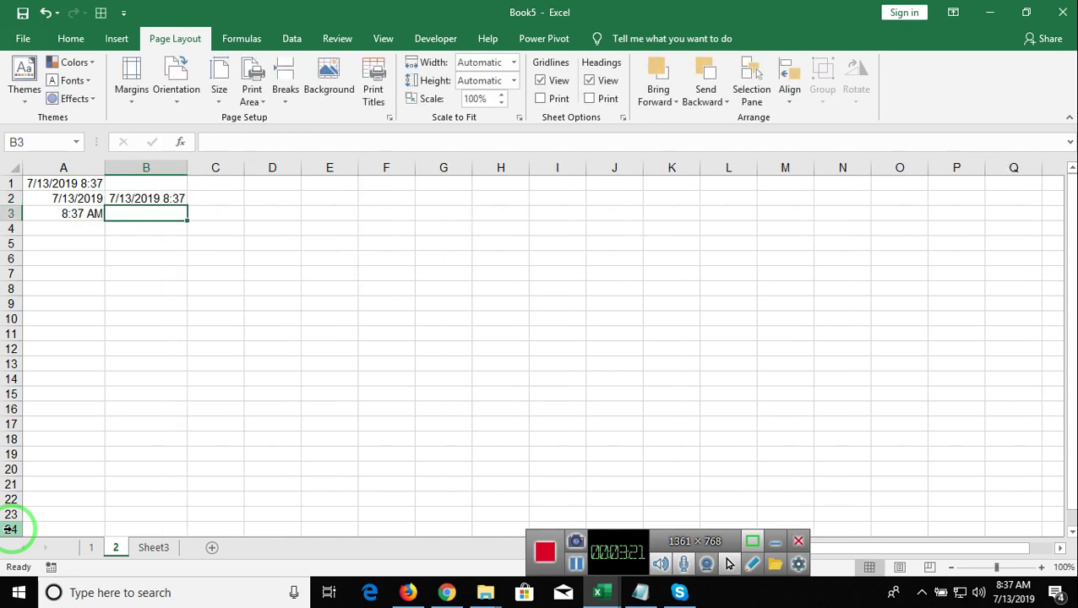
key(Up)
key(Left)
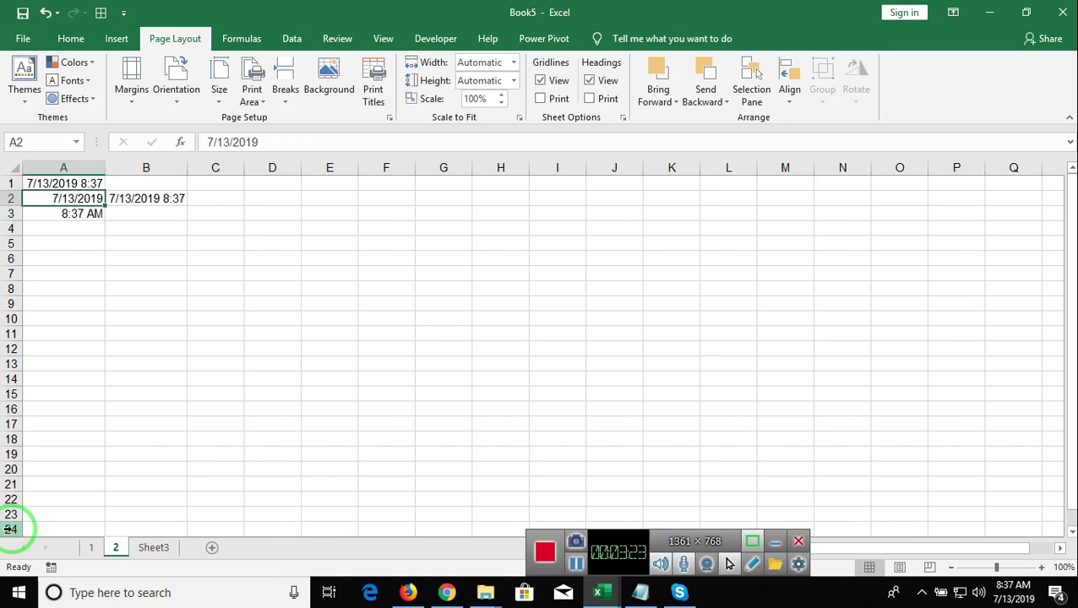
Step: On Sheet3, enter 455 in A1, fds in E3, 164 in C8 and 45 in A5
click(153, 548)
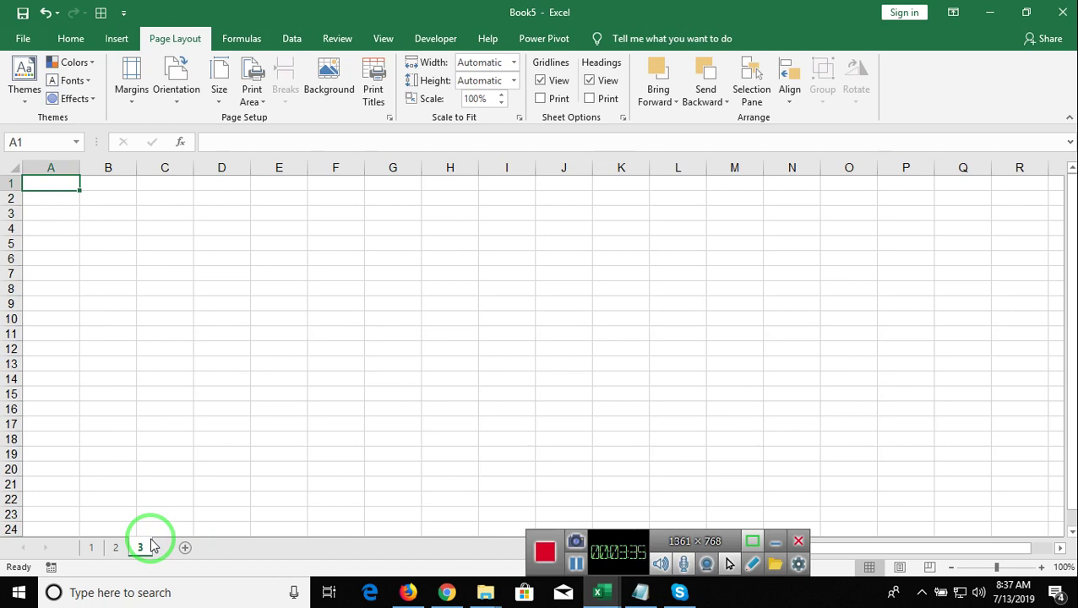
text(3)
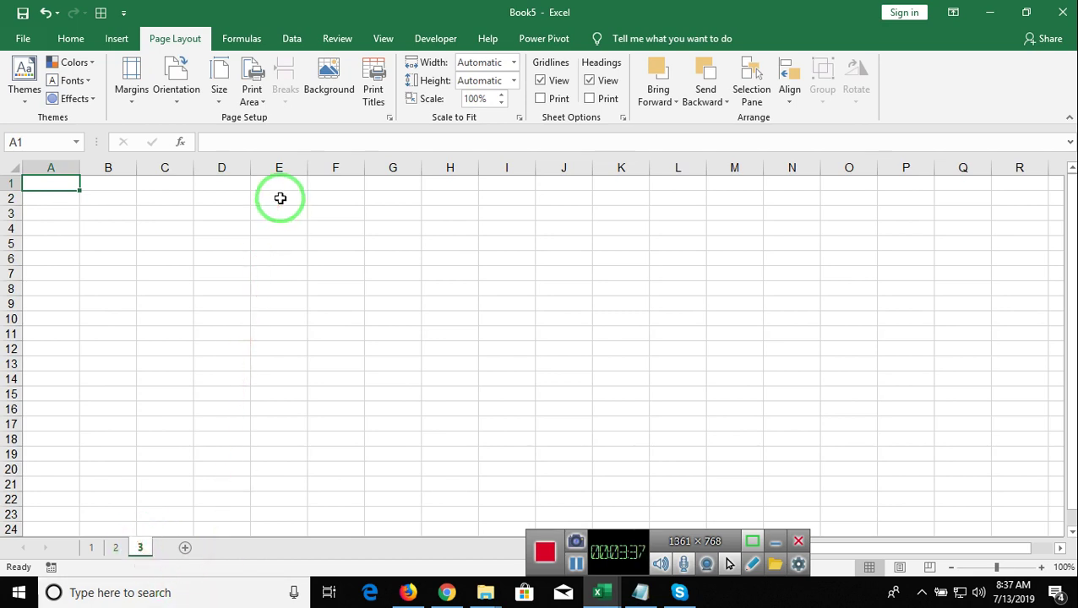
text(455)
click(277, 210)
text(fds)
drag(238, 318, 278, 331)
click(189, 287)
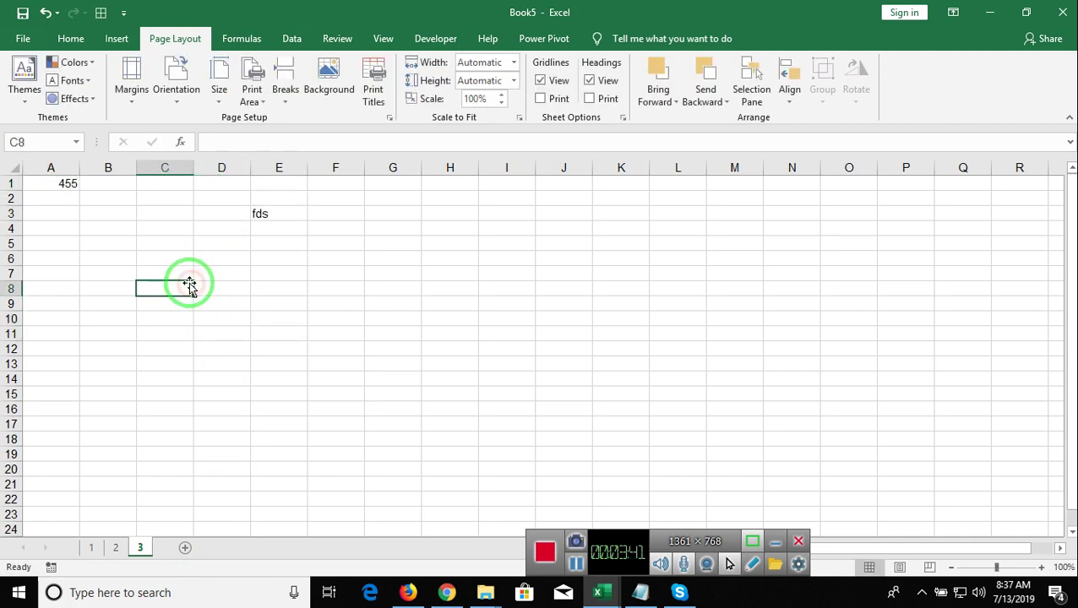
text(164)
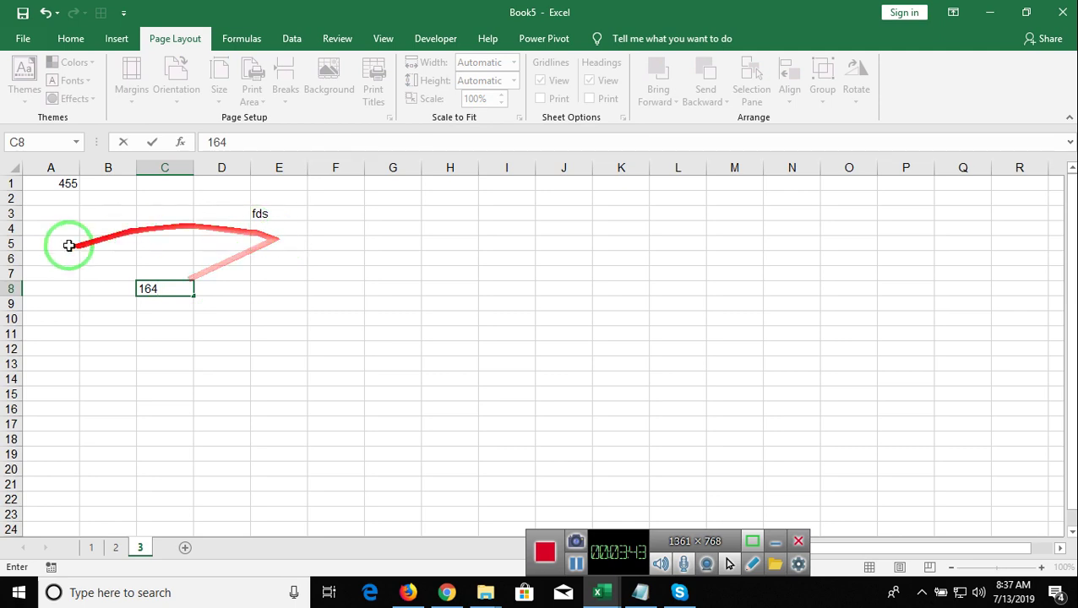
click(64, 241)
text(45)
click(122, 222)
Step: Select the scattered cells A5, A1, E3 and C8 together
click(71, 225)
click(72, 246)
ctrl+click(66, 185)
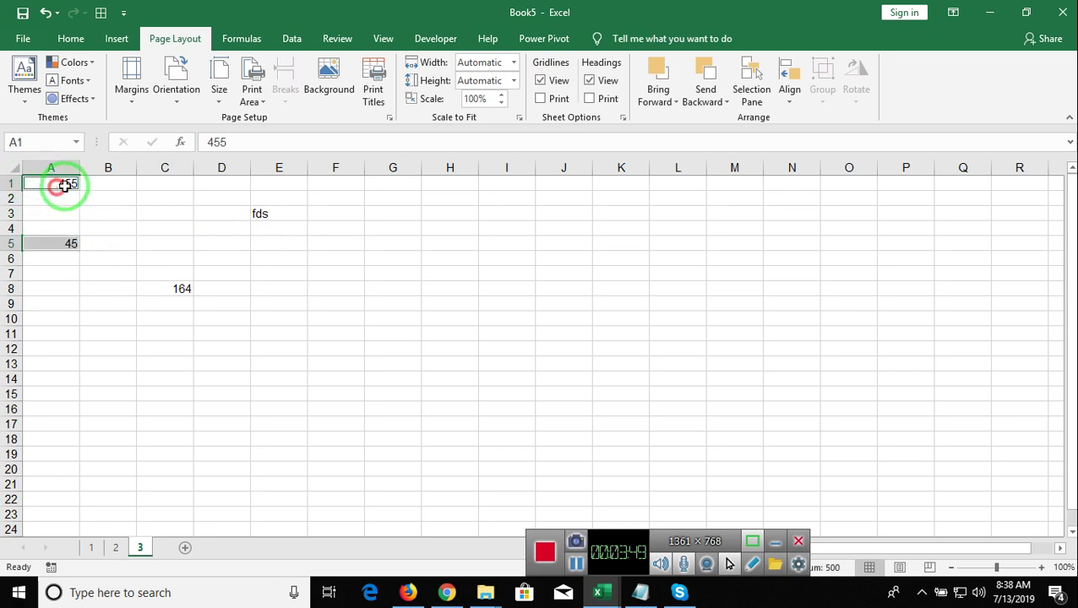
ctrl+click(259, 213)
ctrl+click(172, 289)
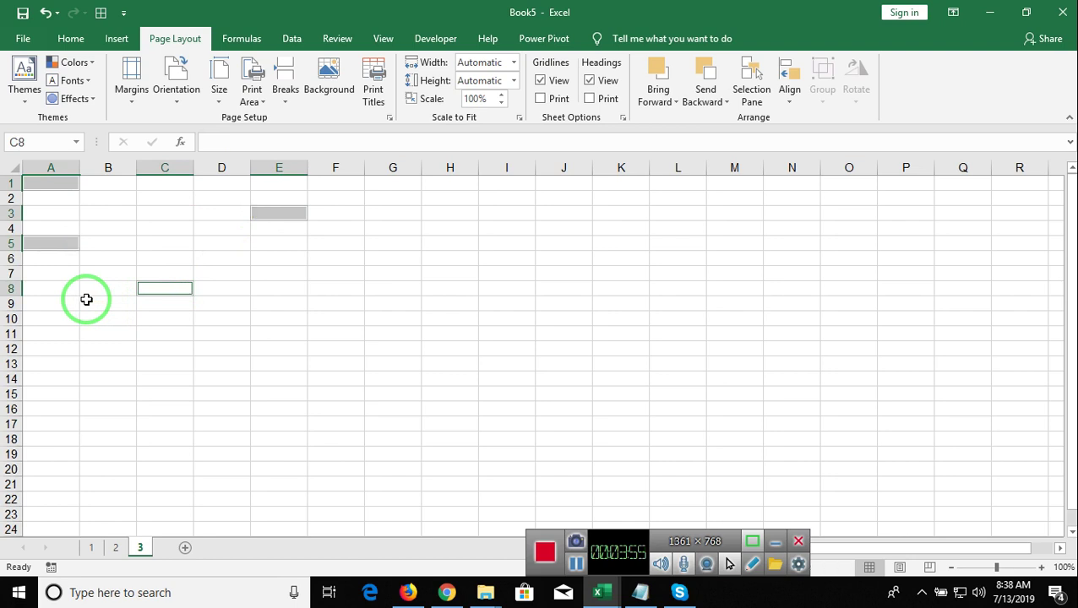
Step: Clear the selected values and return to cell A1, abandoning a formula started in the last row
key(Up)
key(Up)
key(Up)
key(ctrl+Up)
key(ctrl+Left)
key(ctrl+Down)
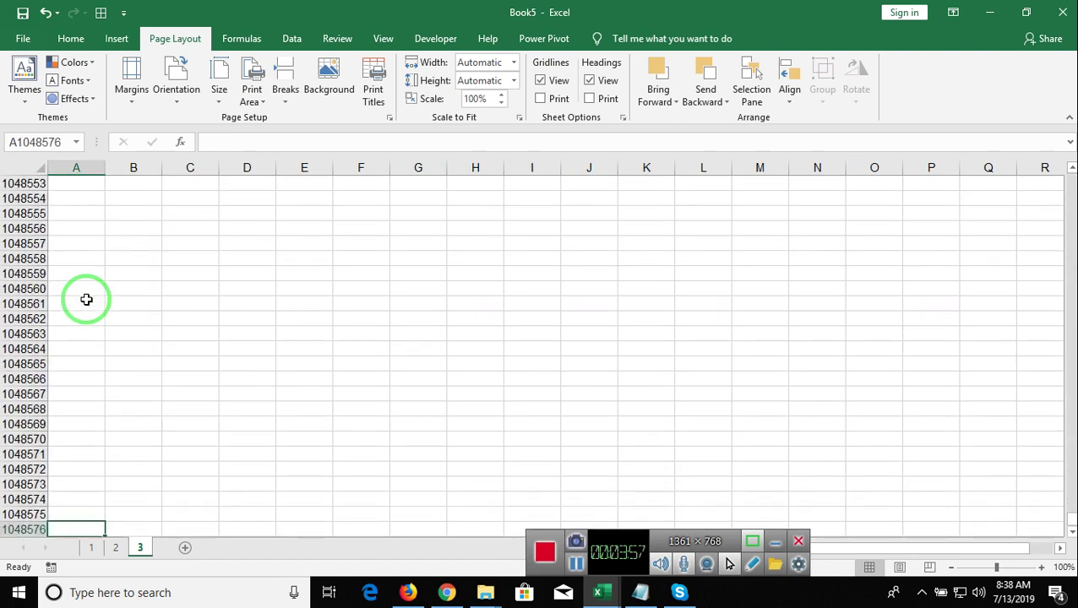
text(=ra)
key(Escape)
key(Escape)
key(ctrl+Up)
Step: Enter =RANDBETWEEN(10,90) in A1 and fill it through A1:G7
text(=)
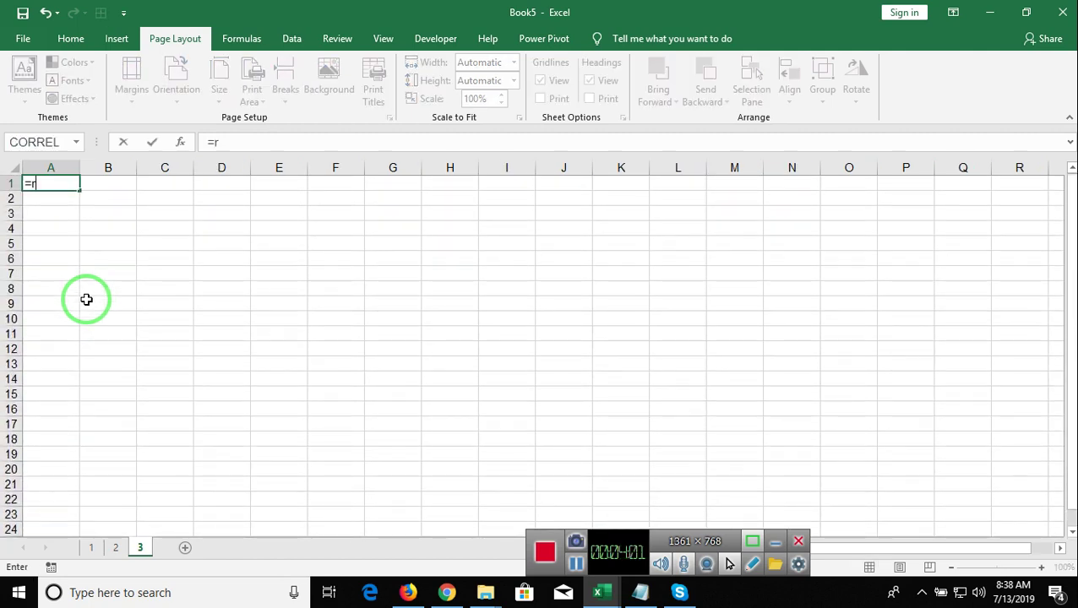
text(ra)
key(Down)
key(Down)
key(Tab)
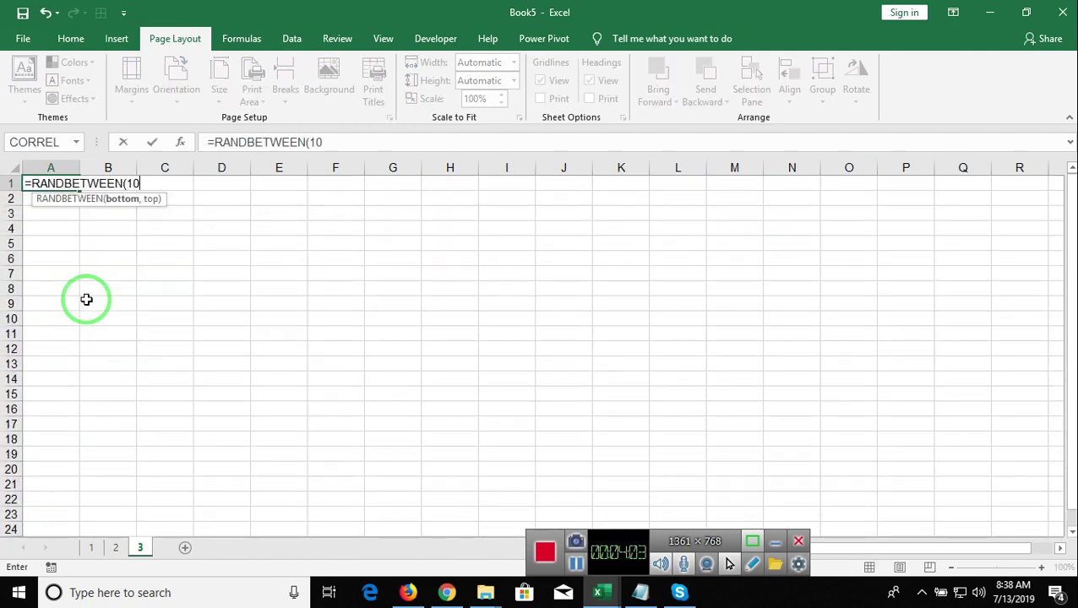
text(,90))
key(ctrl+Return)
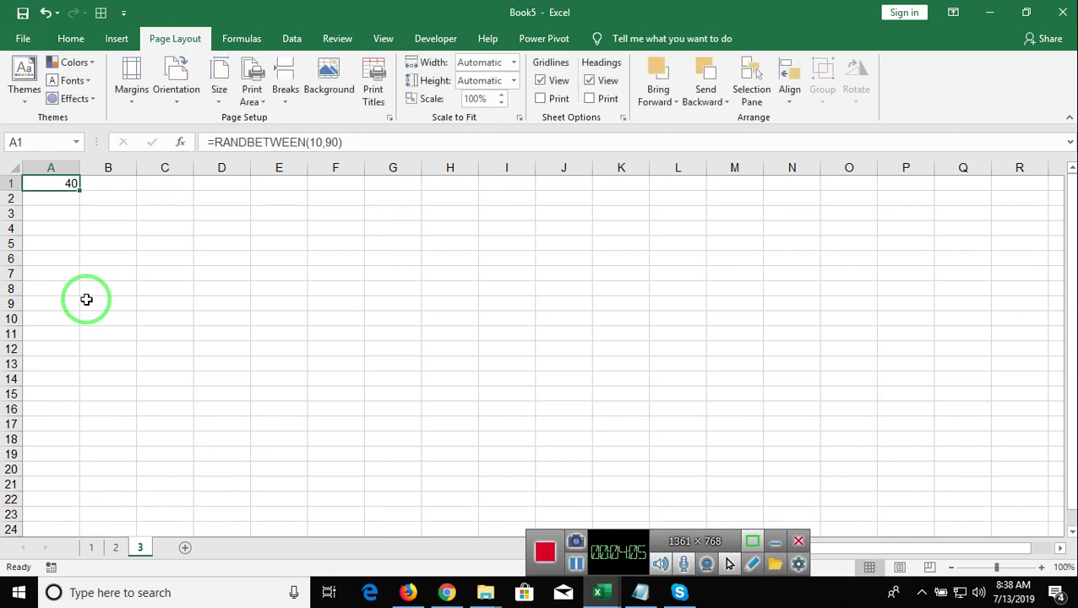
key(shift+Right)
key(shift+Right)
key(shift+Right)
key(shift+Right)
key(shift+Right)
key(shift+Down)
key(shift+Down)
key(shift+Down)
key(shift+Down)
key(shift+Down)
key(shift+Down)
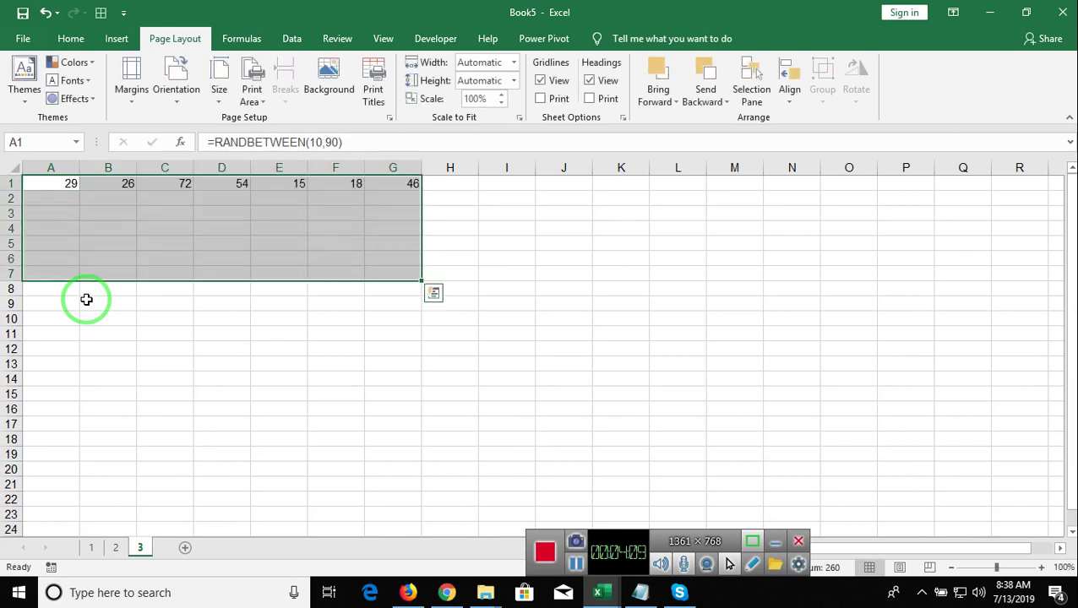
key(ctrl+d)
Step: Select row 2 out to column C and add A5:C5 to the selection
key(Down)
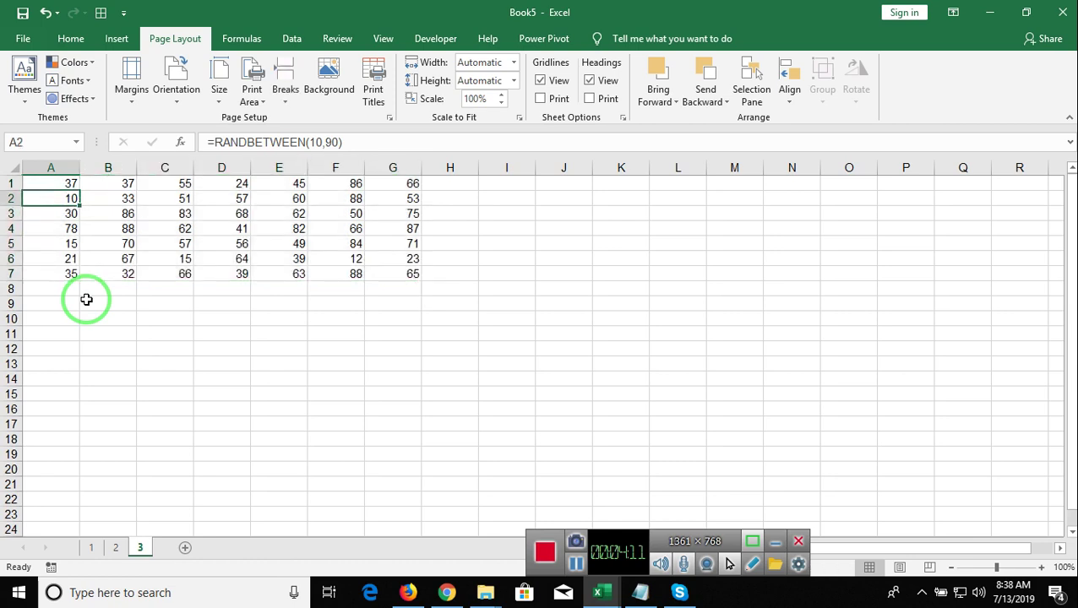
key(shift+Right)
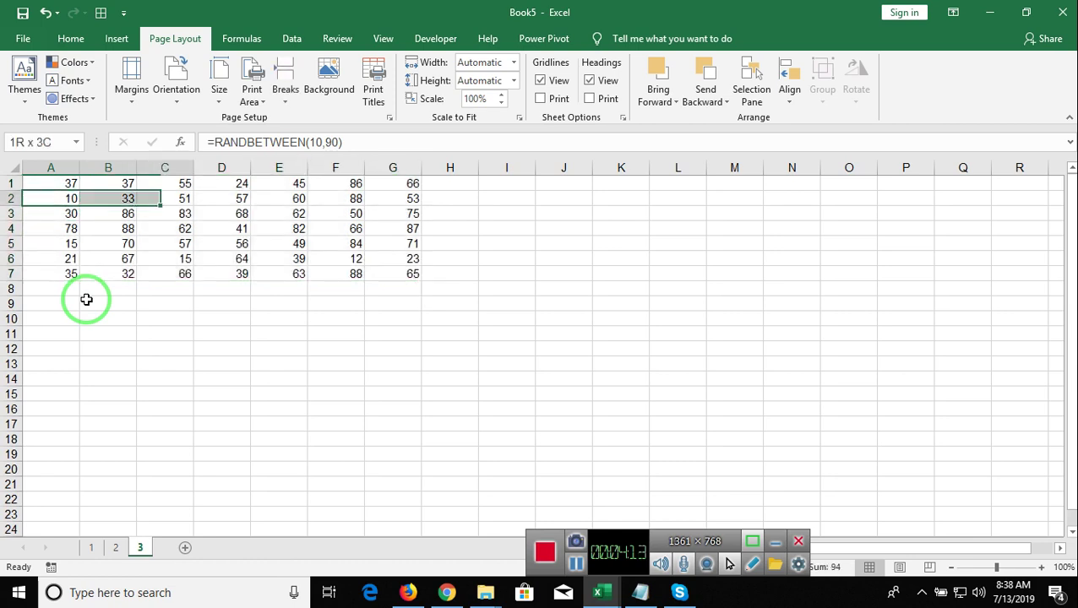
key(shift+Right)
drag(67, 243, 165, 244)
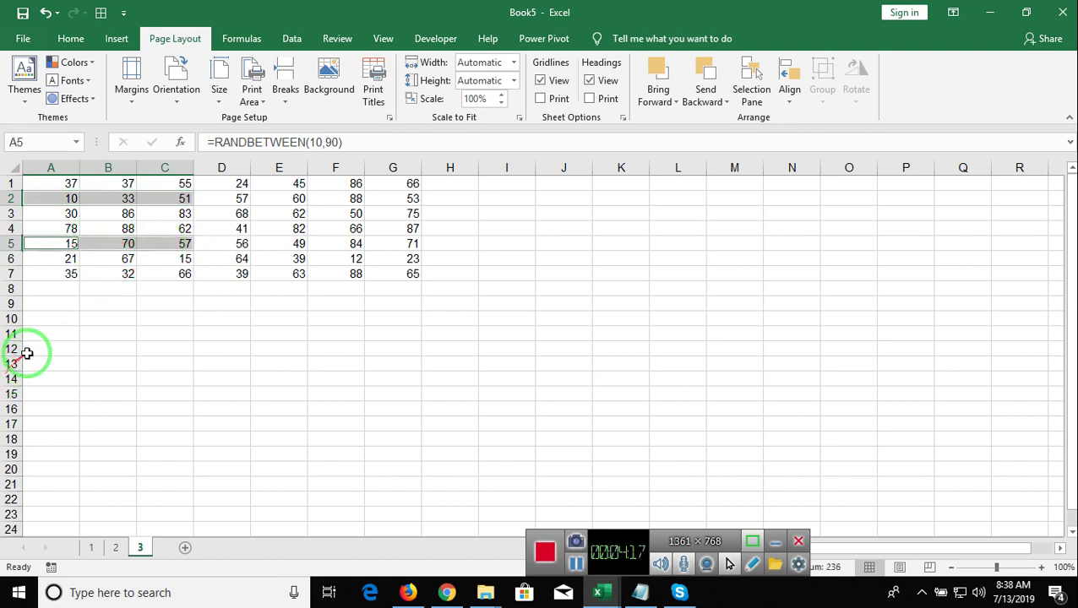
Step: Attempt to copy a scattered multi-cell selection and dismiss the multiple-selections warning
key(ctrl+c)
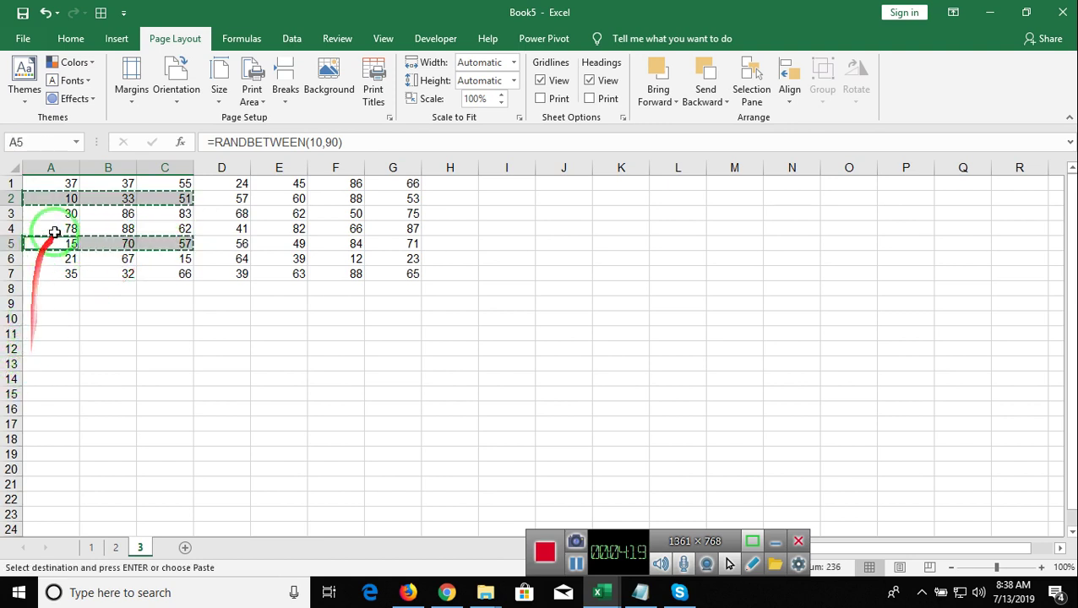
click(221, 213)
key(Escape)
click(64, 200)
ctrl+click(161, 258)
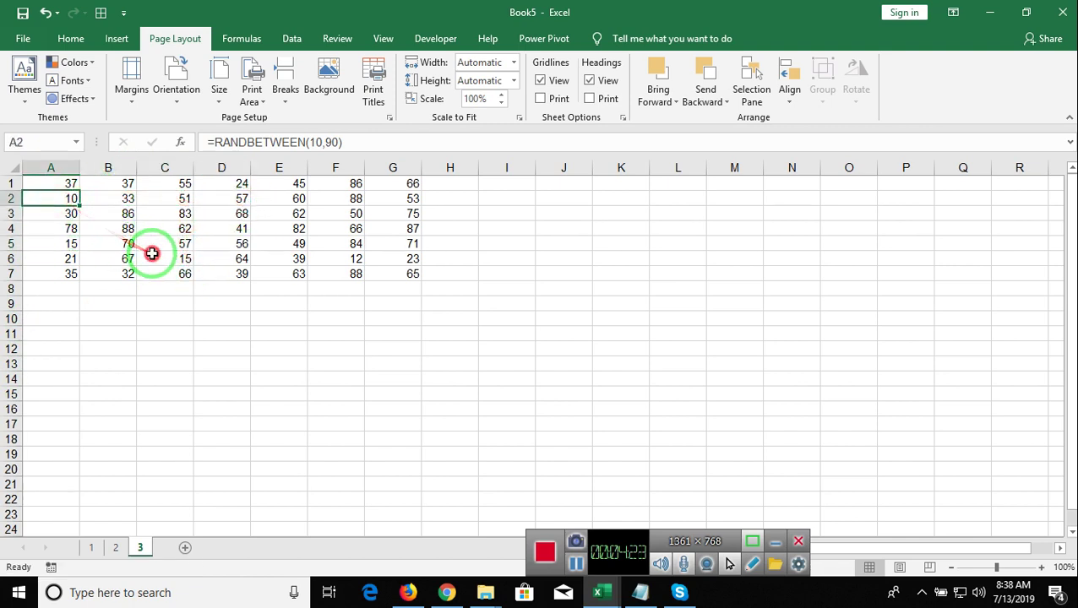
ctrl+click(228, 212)
ctrl+click(296, 232)
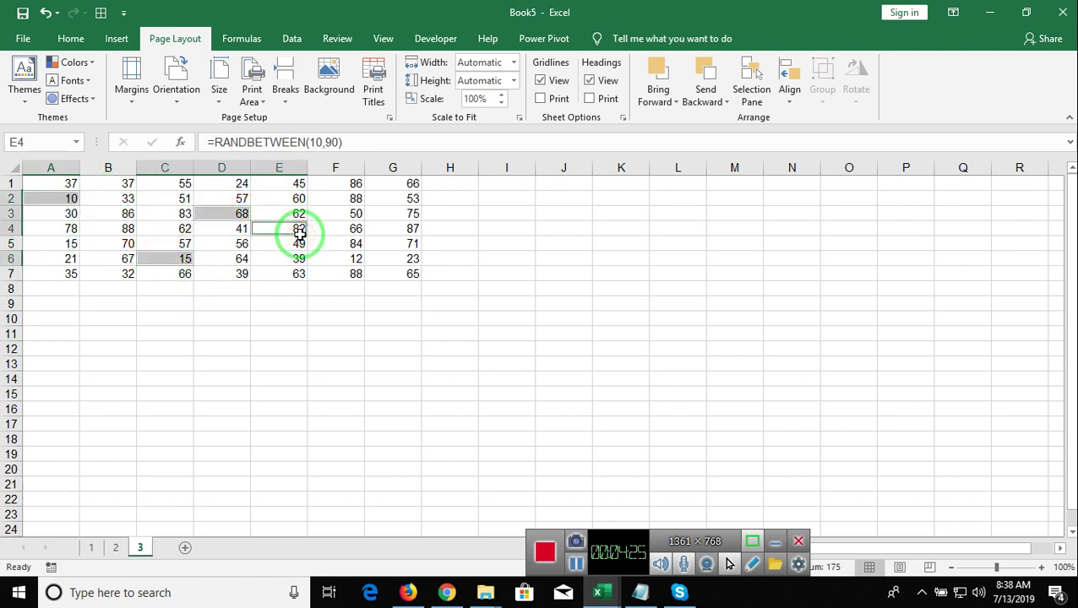
key(ctrl+c)
click(547, 341)
Step: Retry copying A2, C2 and A4, dismiss the warning, and reset to cell A4
click(107, 214)
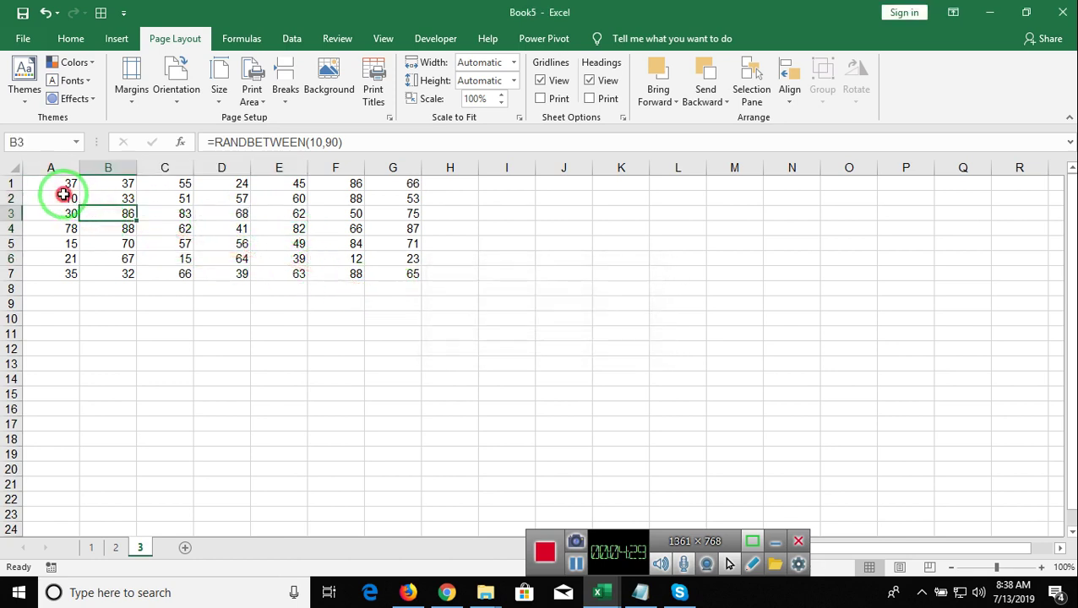
click(72, 198)
ctrl+click(181, 200)
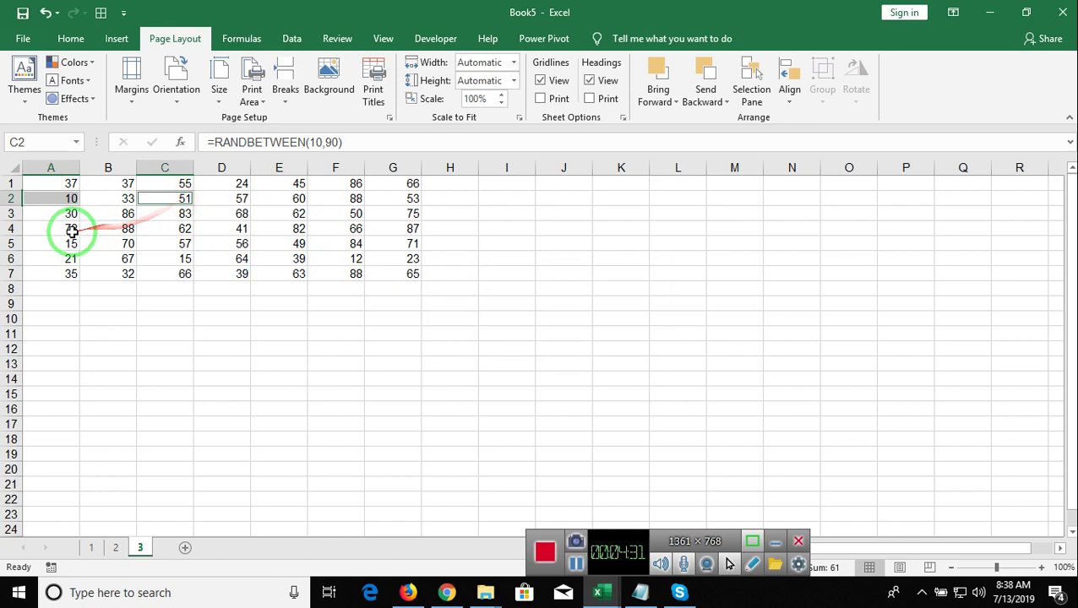
ctrl+click(67, 228)
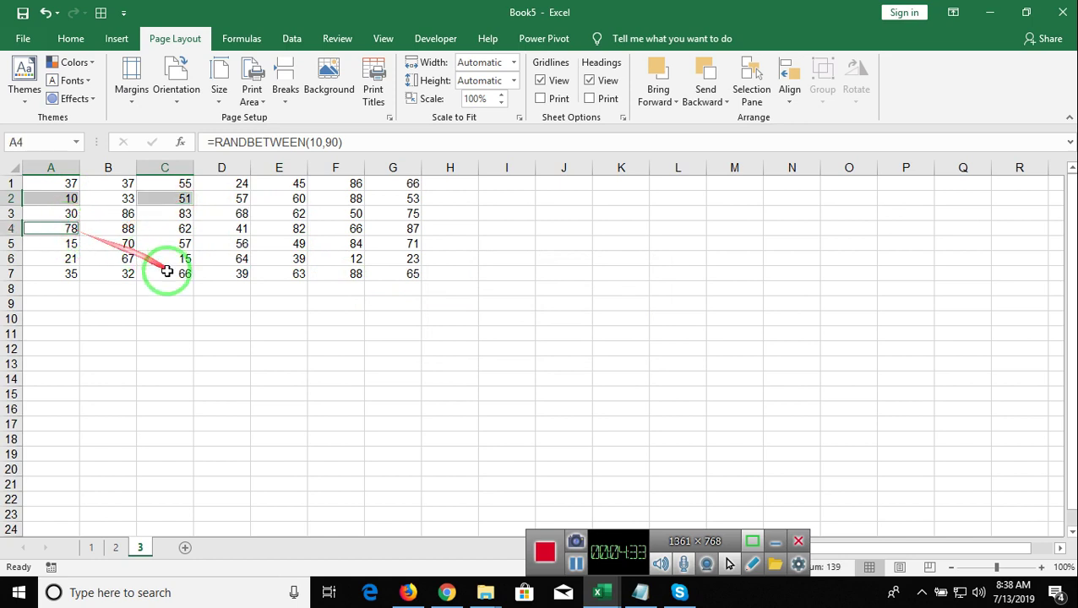
key(ctrl+c)
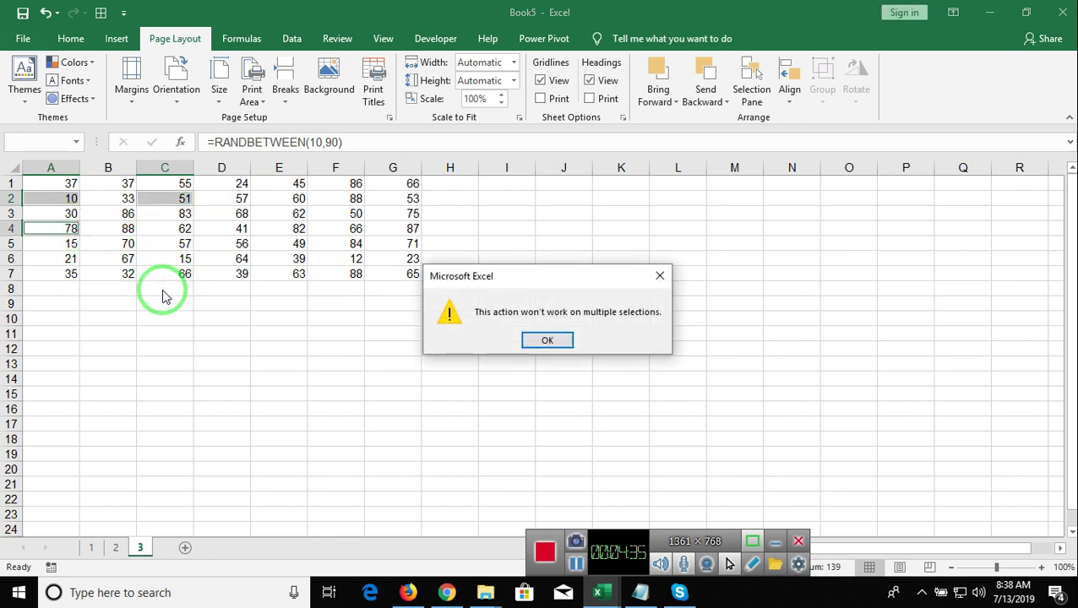
key(Return)
drag(174, 229, 36, 227)
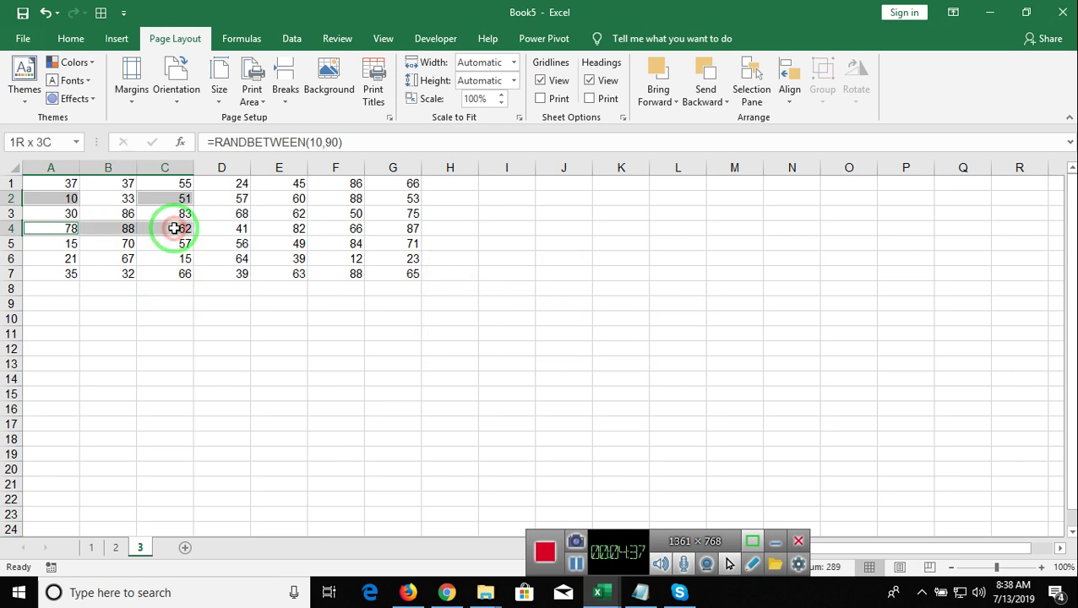
click(36, 227)
Step: Copy cells A2, C2, A4 and C4 together, then add a new blank sheet
click(48, 198)
ctrl+click(168, 200)
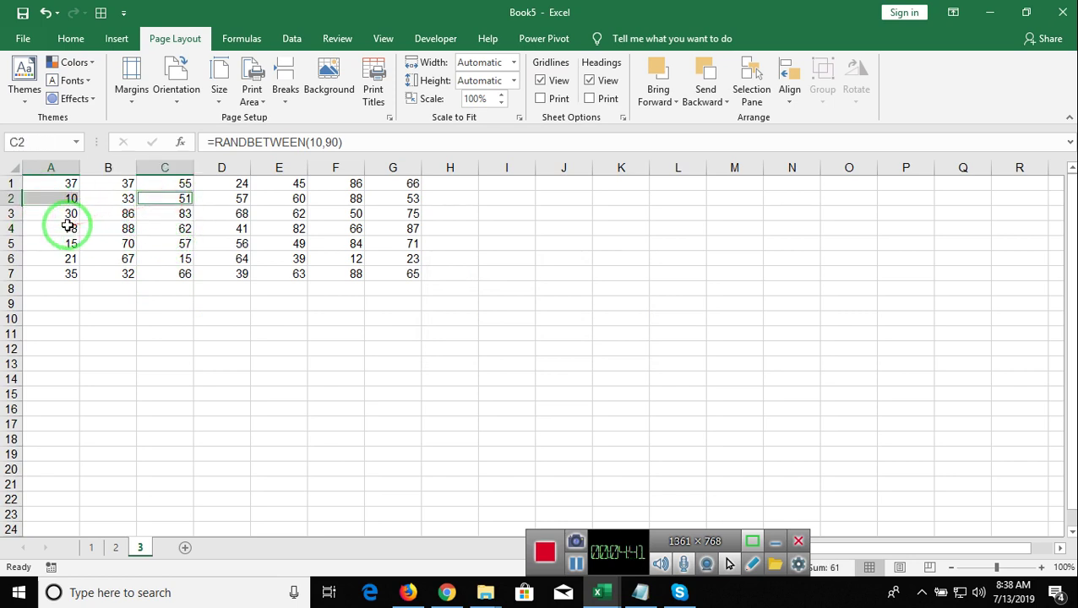
ctrl+click(67, 229)
ctrl+click(164, 230)
key(ctrl+c)
key(Escape)
click(186, 547)
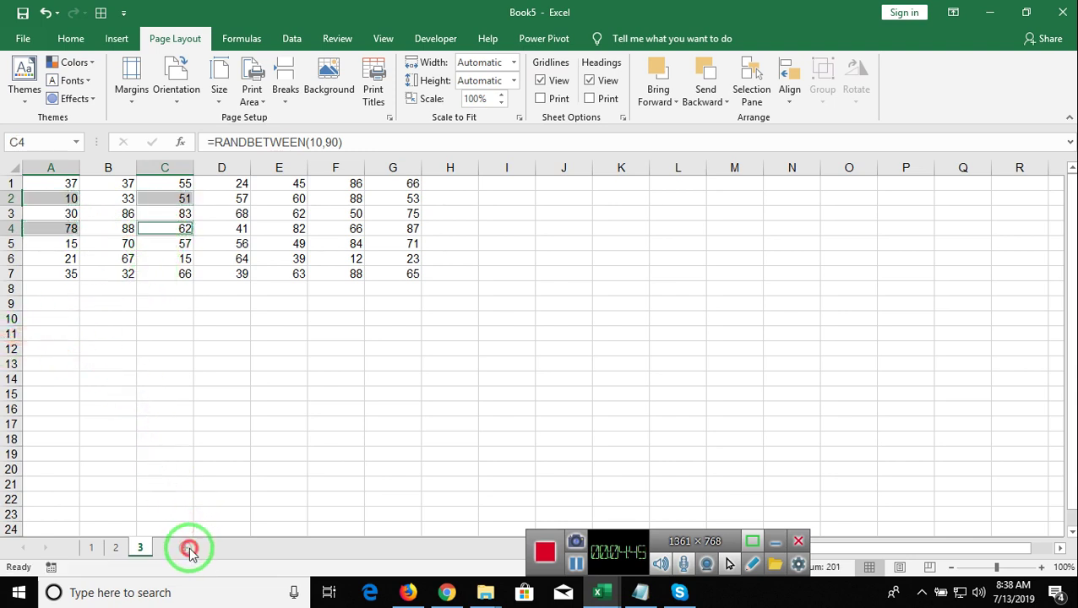
double_click(177, 546)
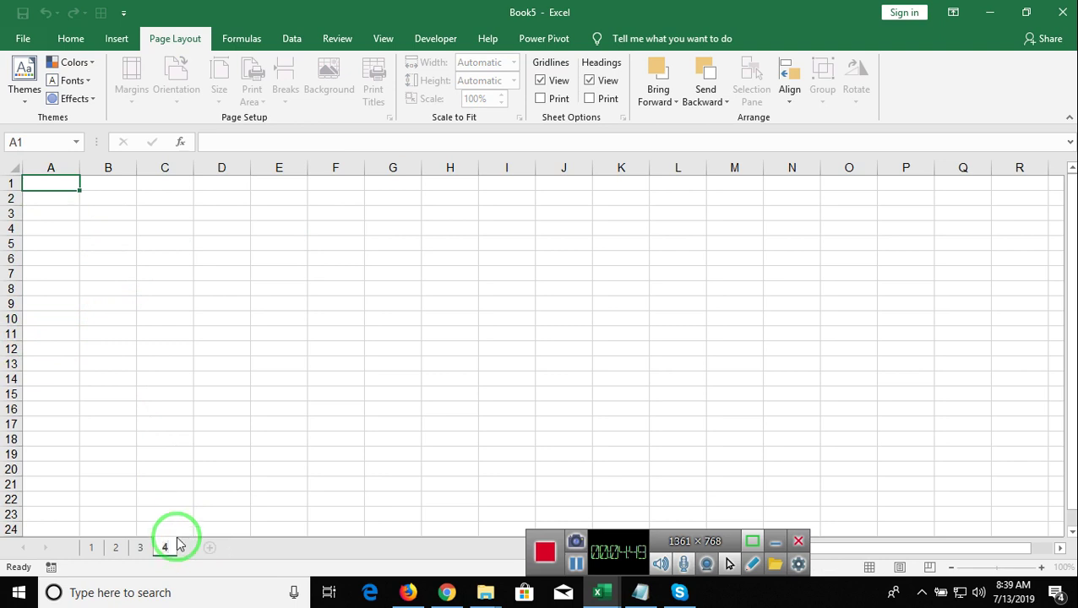
Step: Name the new sheet 4, then open the recent Data workbook to its Data sheet
click(164, 436)
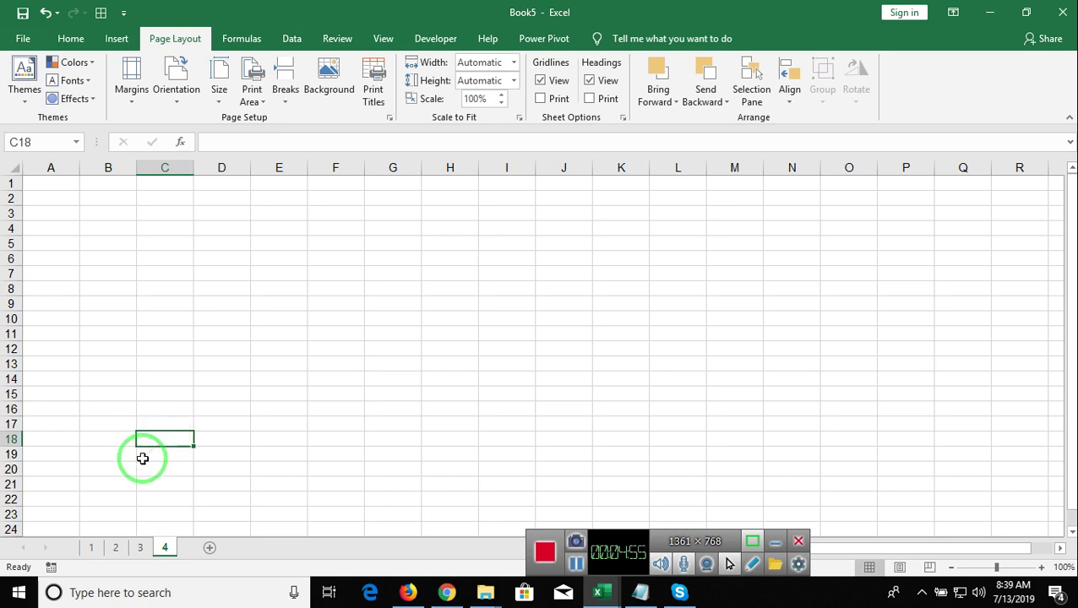
key(ctrl+Home)
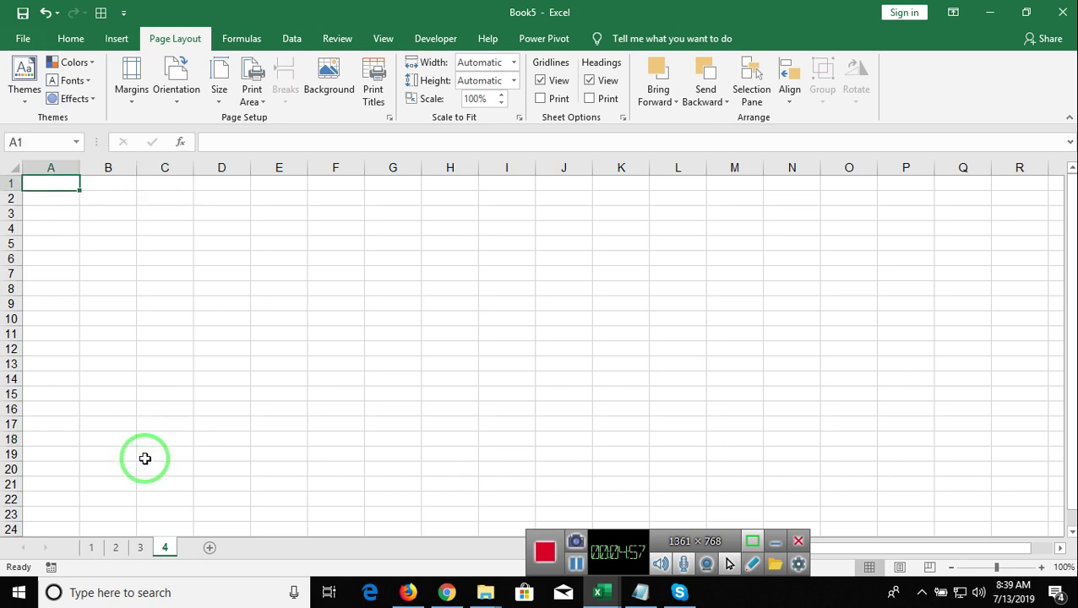
click(23, 40)
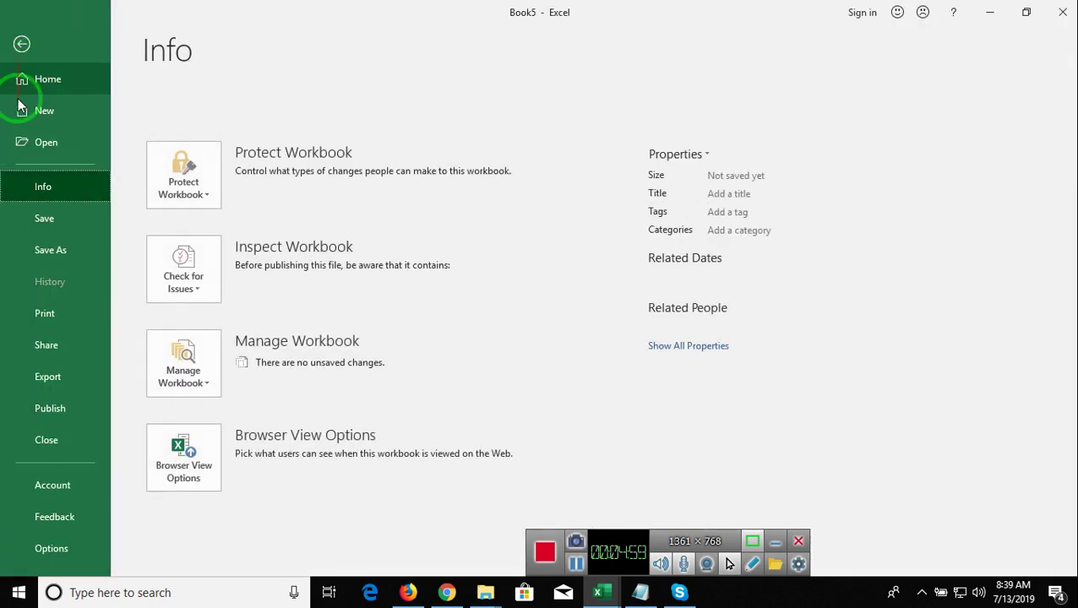
click(37, 147)
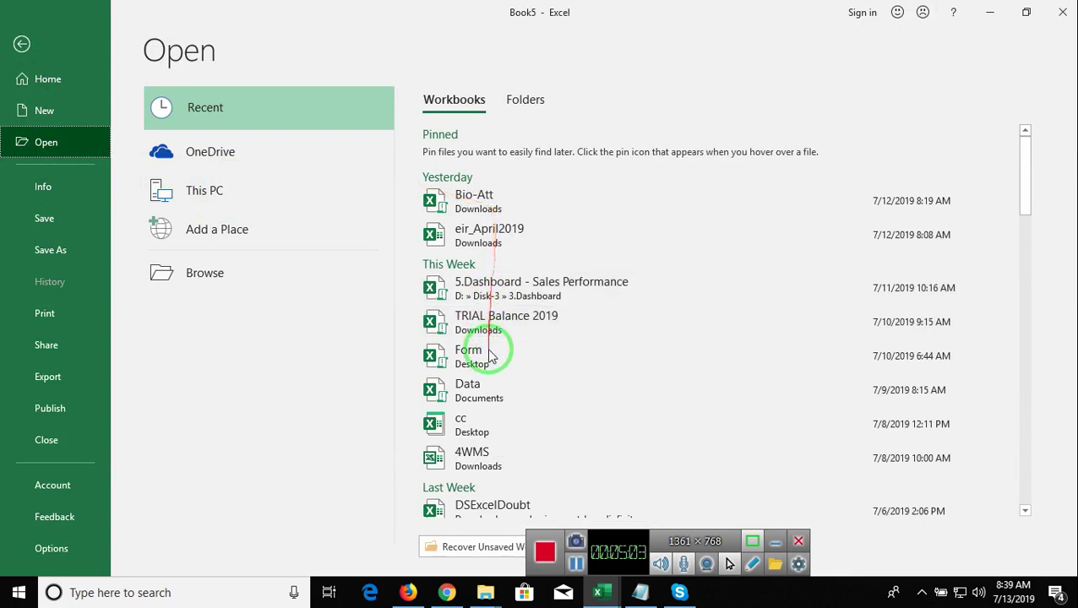
click(473, 382)
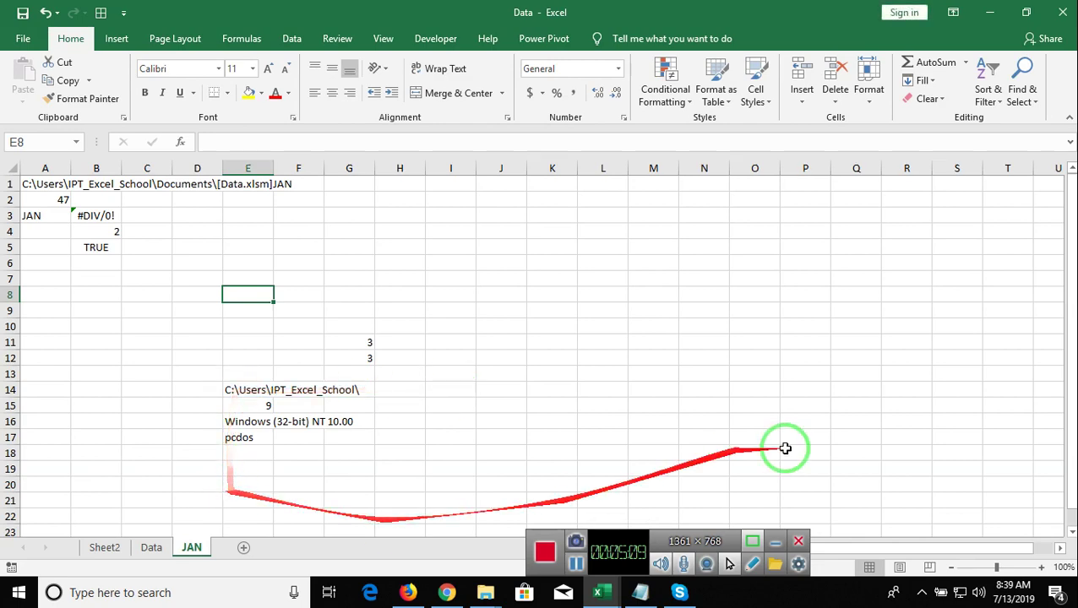
click(153, 549)
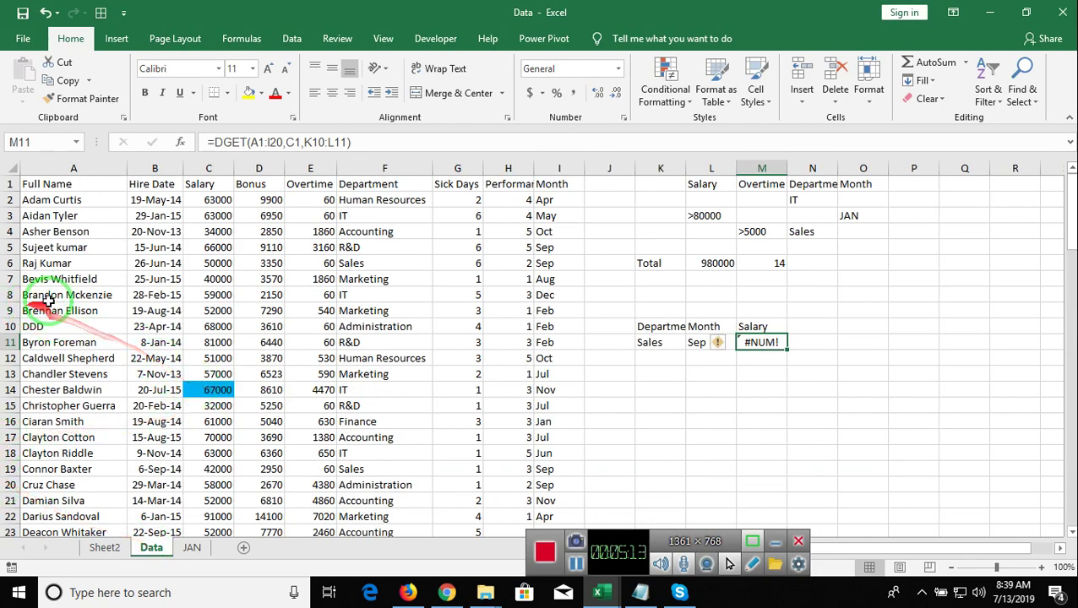
Step: Quick-sort the employee rows by Department, first A to Z, then Z to A
drag(127, 264, 283, 152)
click(145, 185)
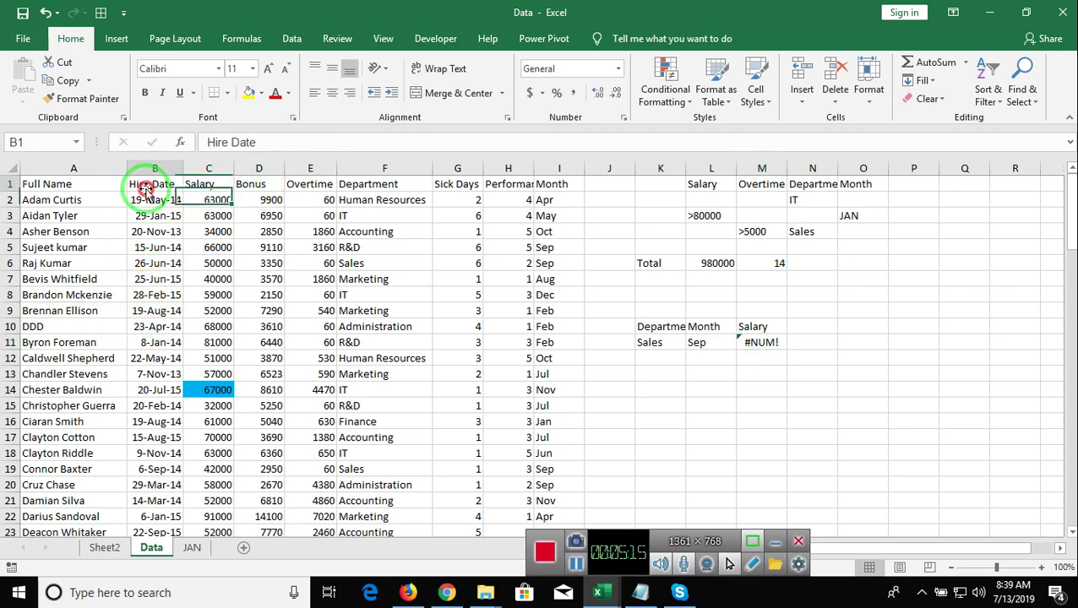
click(378, 186)
drag(409, 180, 859, 127)
click(922, 80)
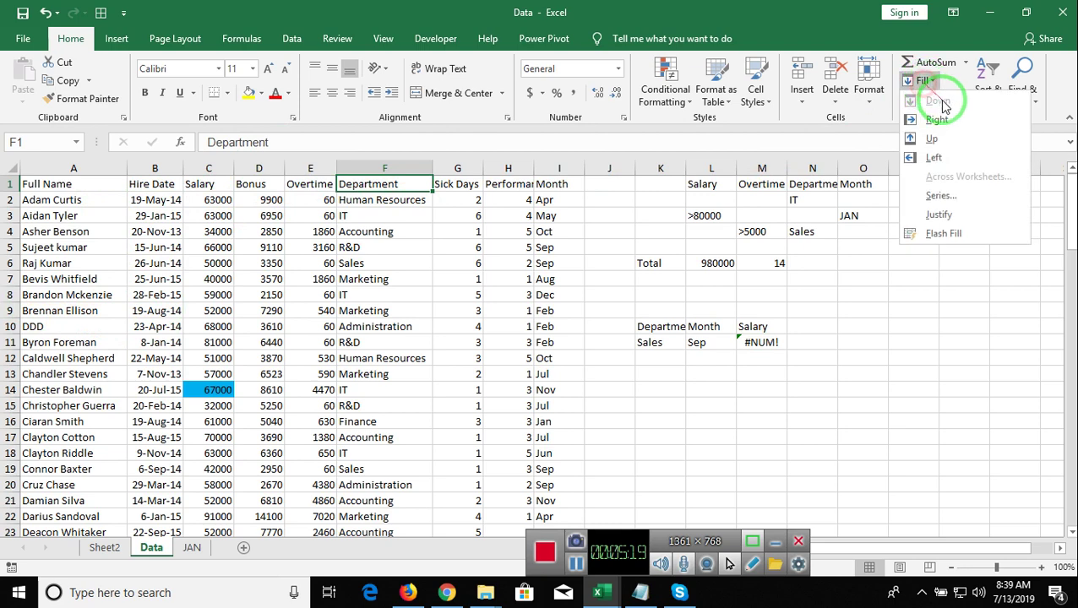
click(987, 85)
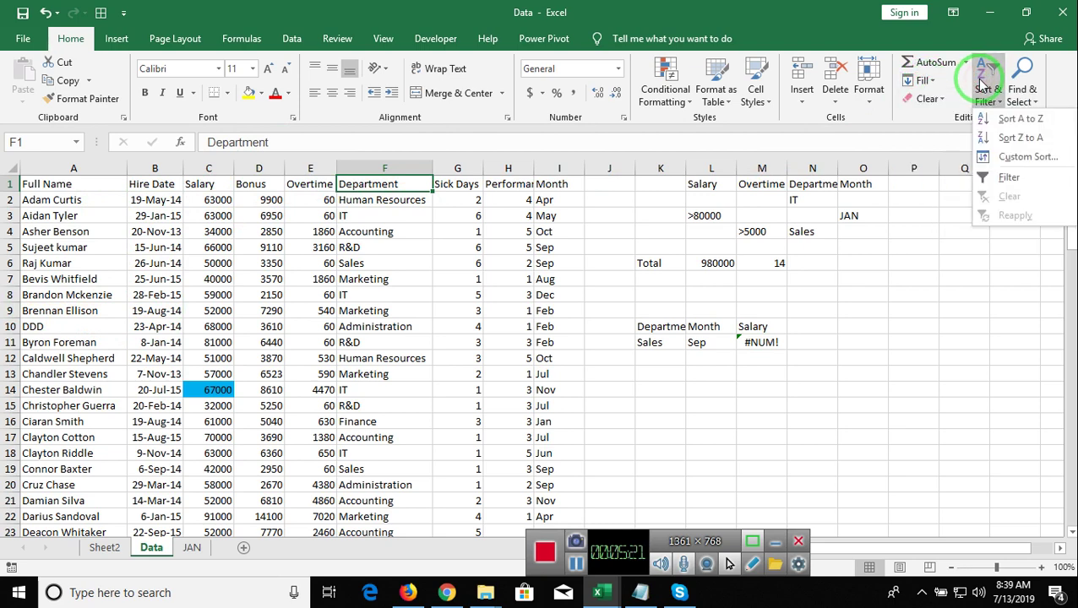
click(990, 125)
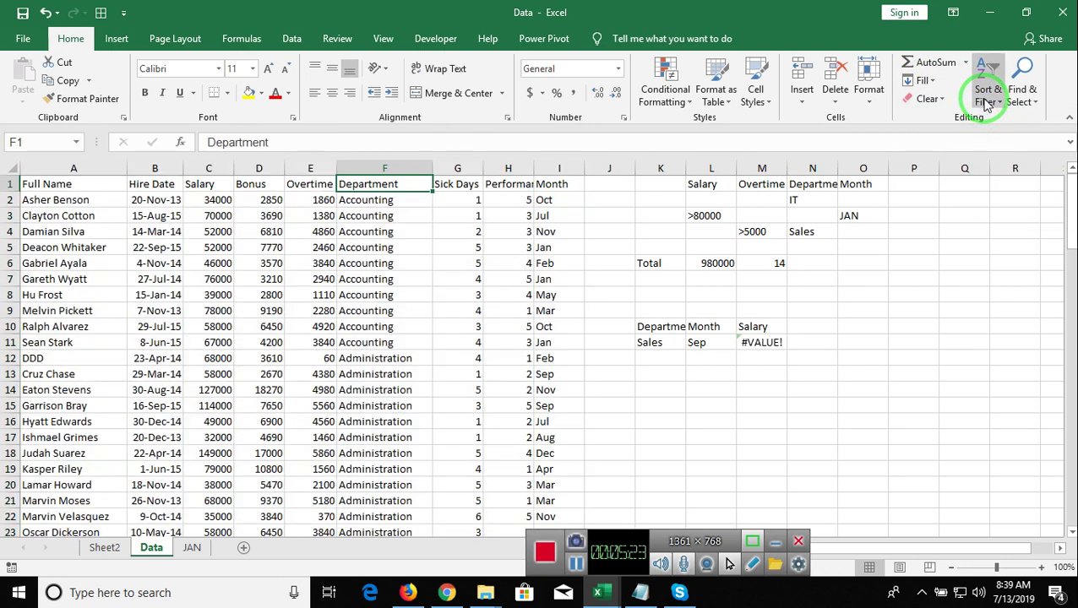
click(986, 93)
click(1006, 139)
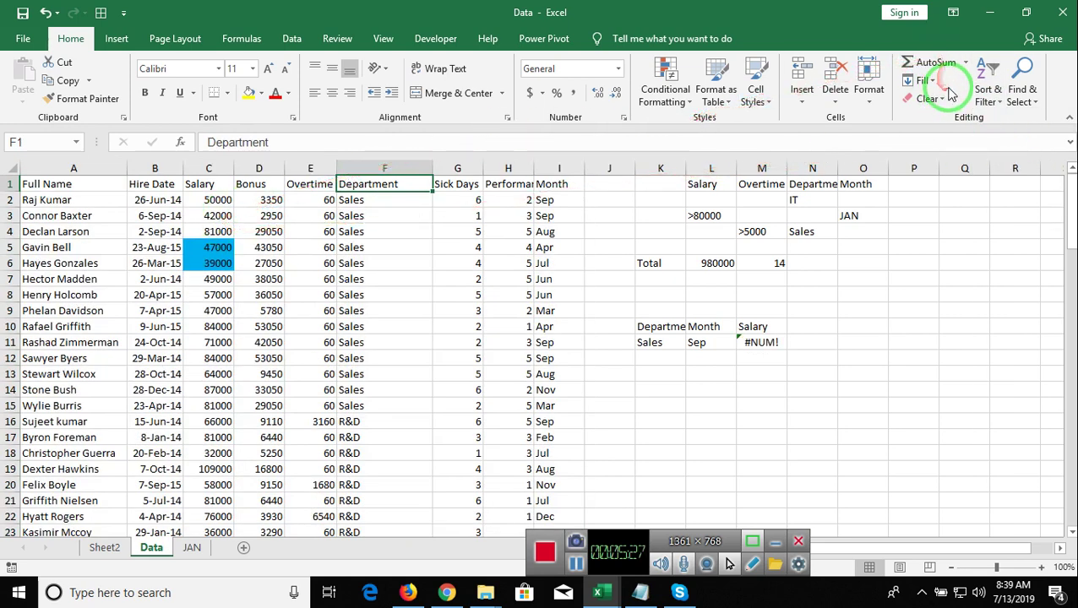
Step: Apply a Custom Sort by Department Z to A, then go back to Book5
click(980, 89)
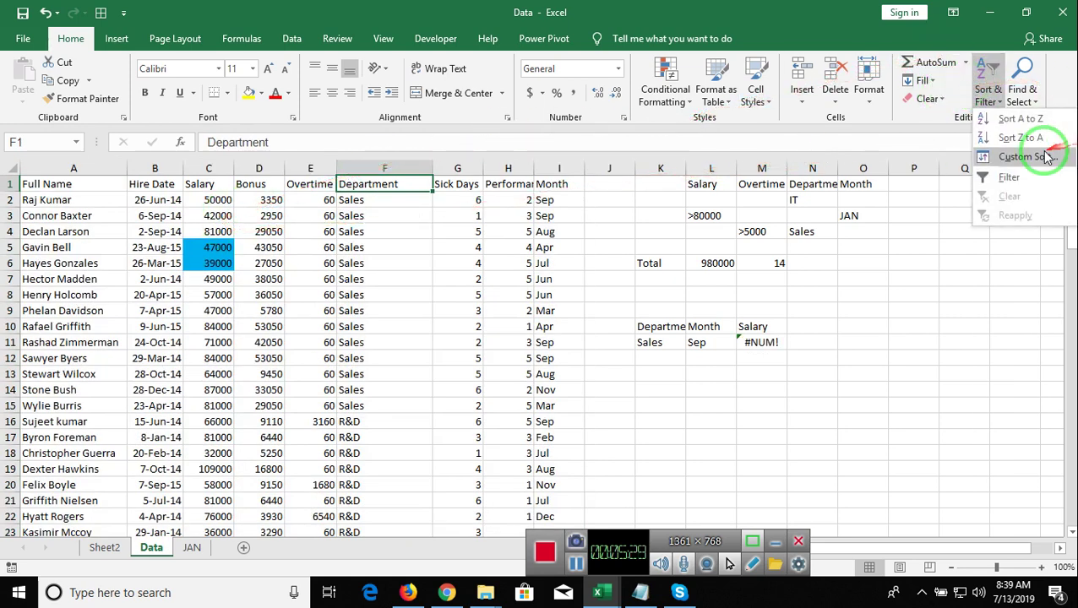
click(1026, 159)
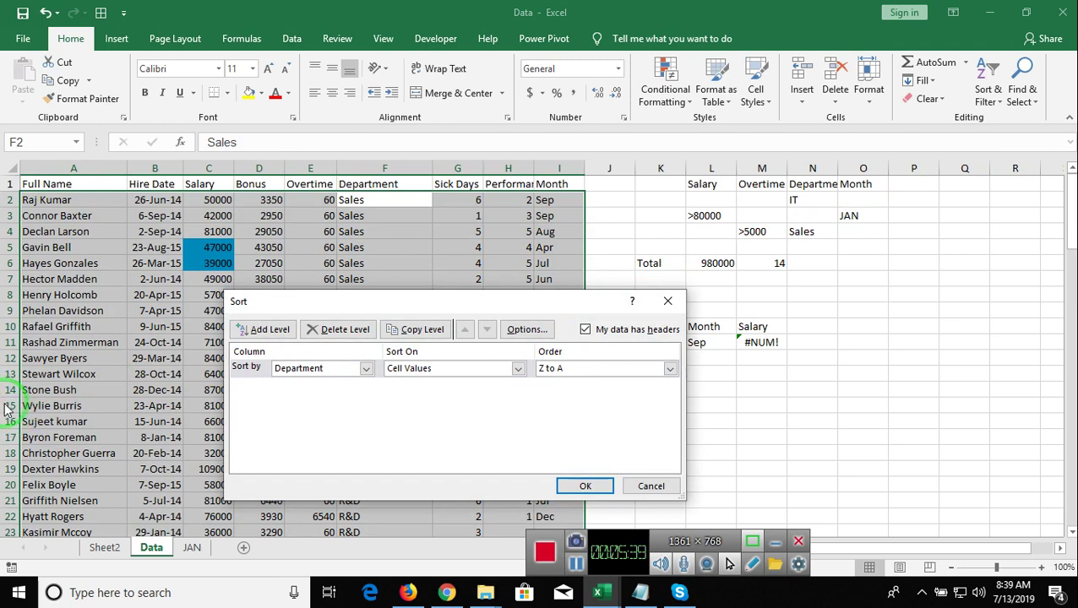
key(Return)
key(ctrl+Tab)
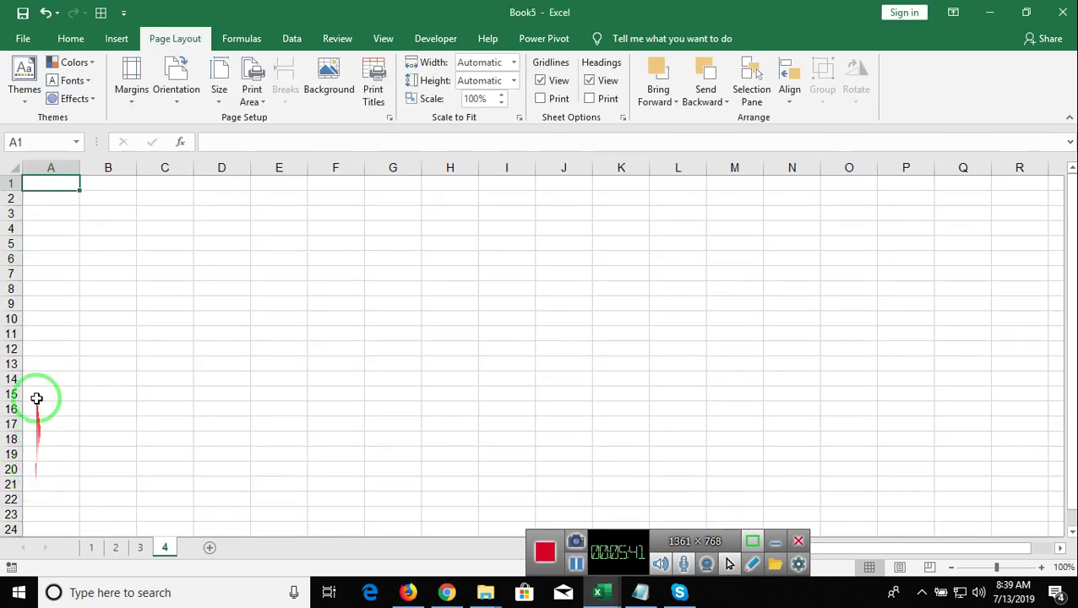
Step: Add a new sheet named 5
click(210, 547)
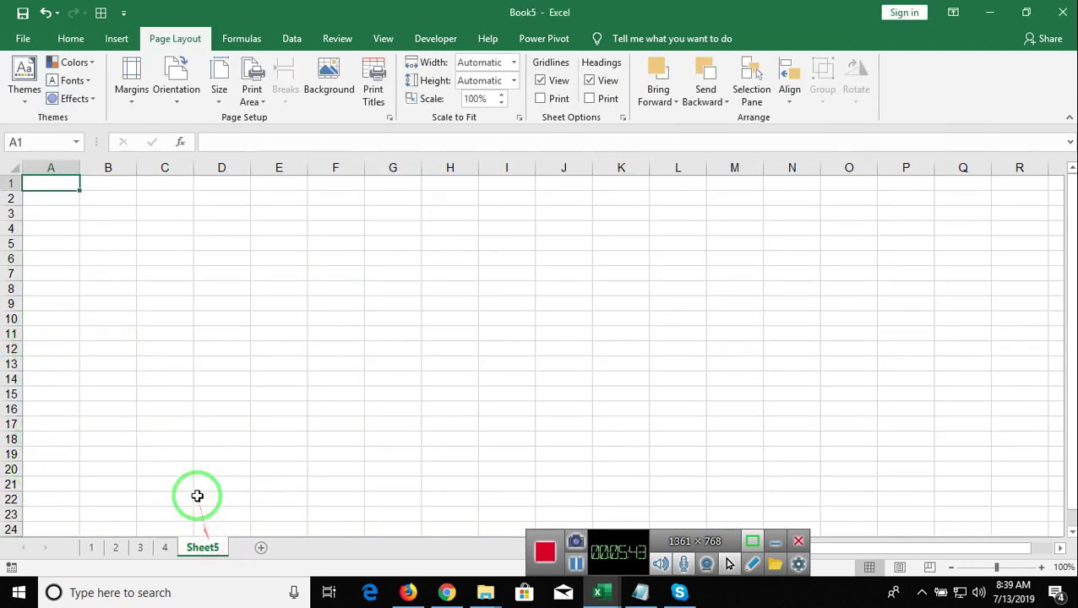
double_click(203, 548)
text(5)
click(155, 185)
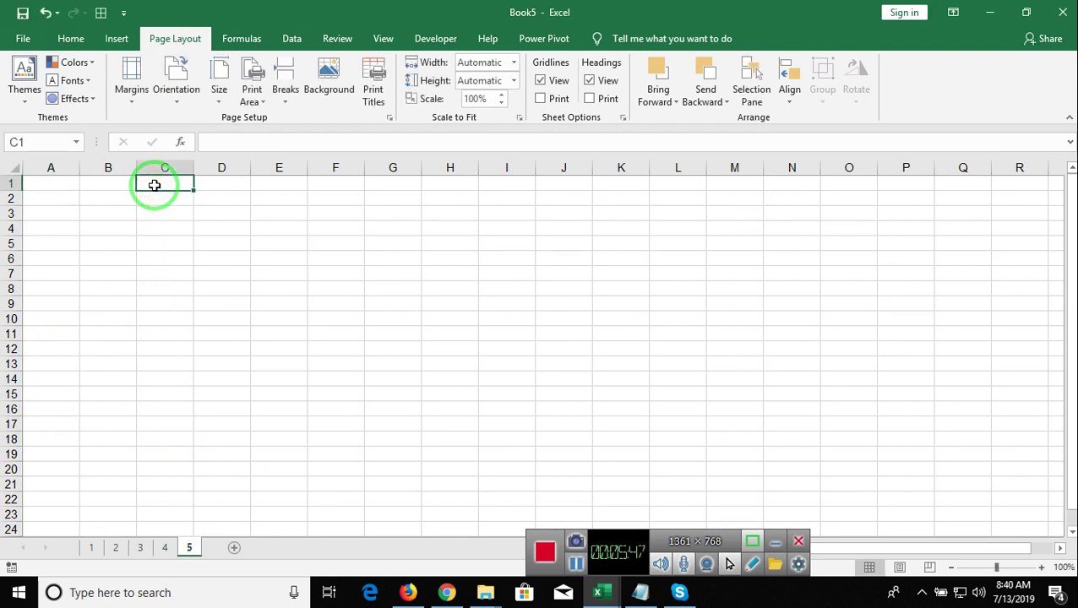
Step: Enter the numbers 85, 25, 63, 36 and 52 down column B from B1
click(108, 185)
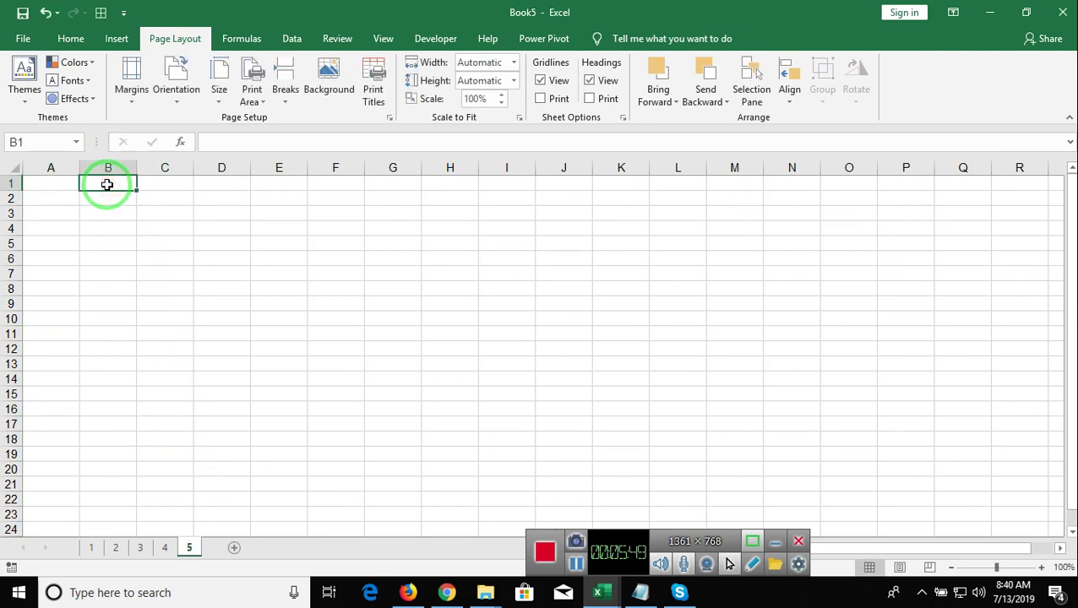
text(85)
key(Return)
text(25)
key(Return)
text(63)
key(Return)
key(Return)
text(36)
key(Return)
text(52)
key(Return)
key(Up)
Step: Move the number block from column B to D, then into C1:C6
key(ctrl+Up)
key(ctrl+shift+Down)
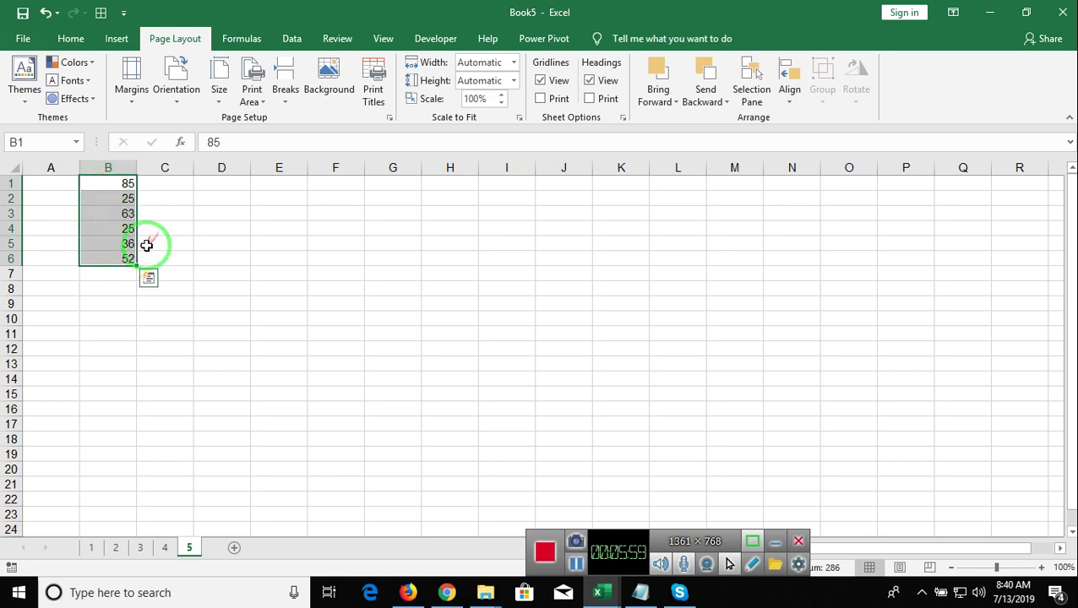
drag(137, 245, 222, 240)
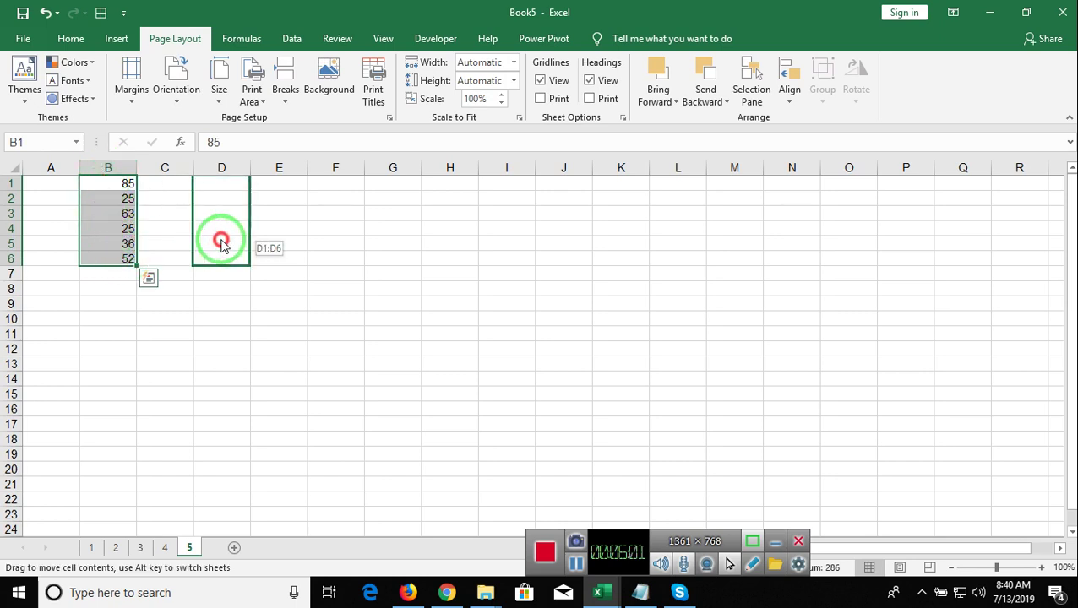
drag(194, 230, 138, 212)
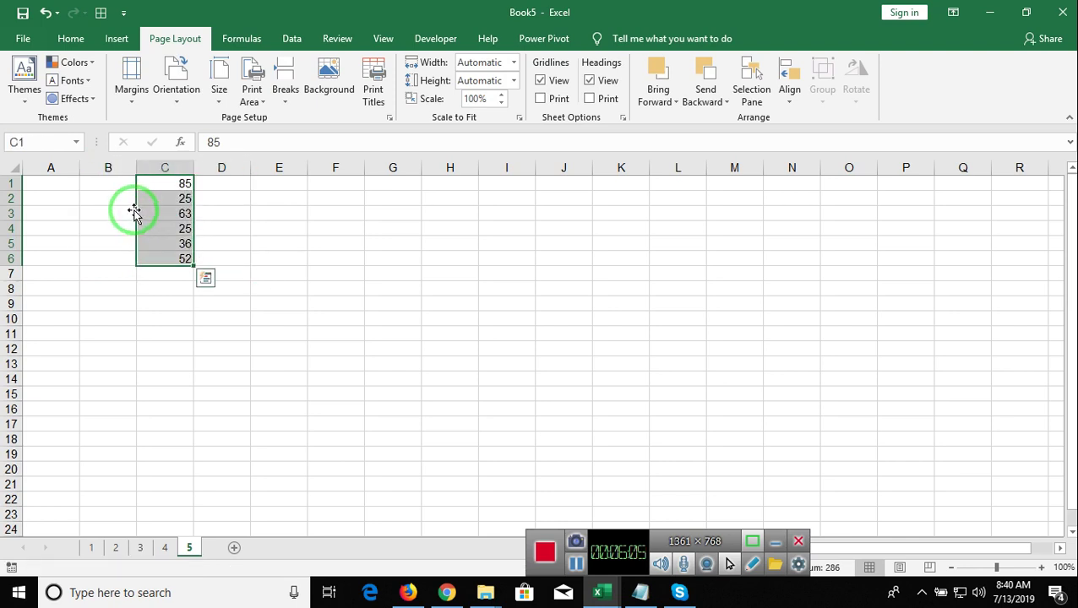
click(132, 211)
drag(180, 182, 171, 257)
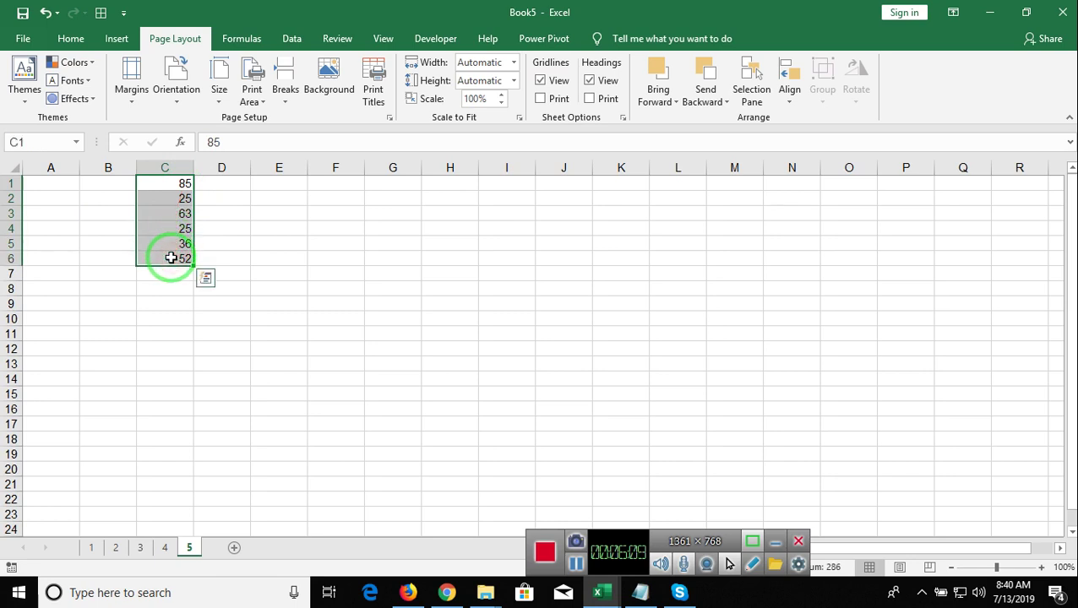
Step: Drag the six numbers over to column E, then down into C3:C8
drag(194, 229, 276, 222)
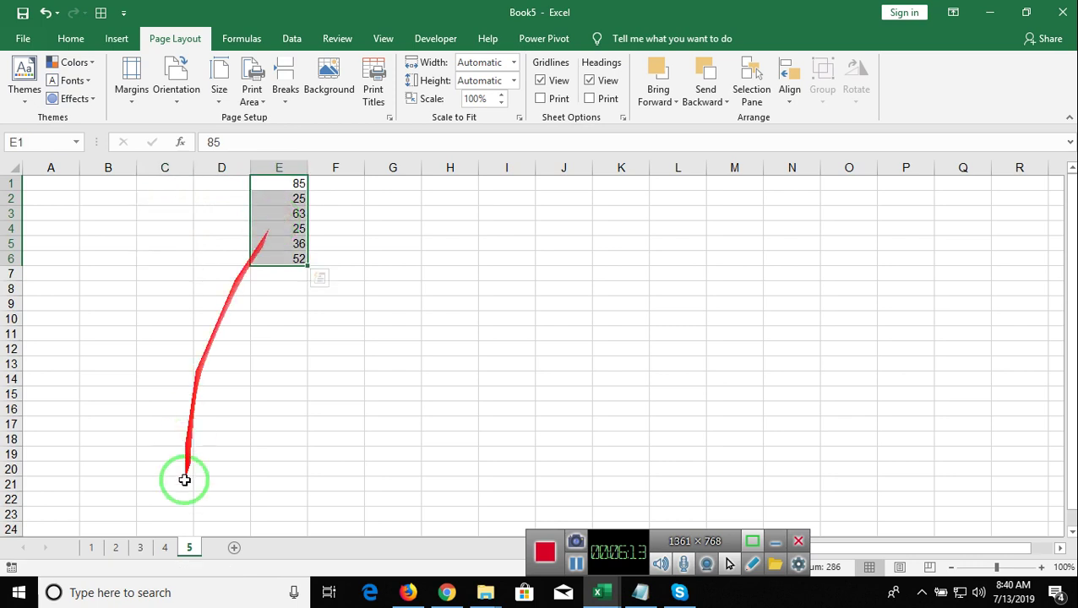
click(294, 228)
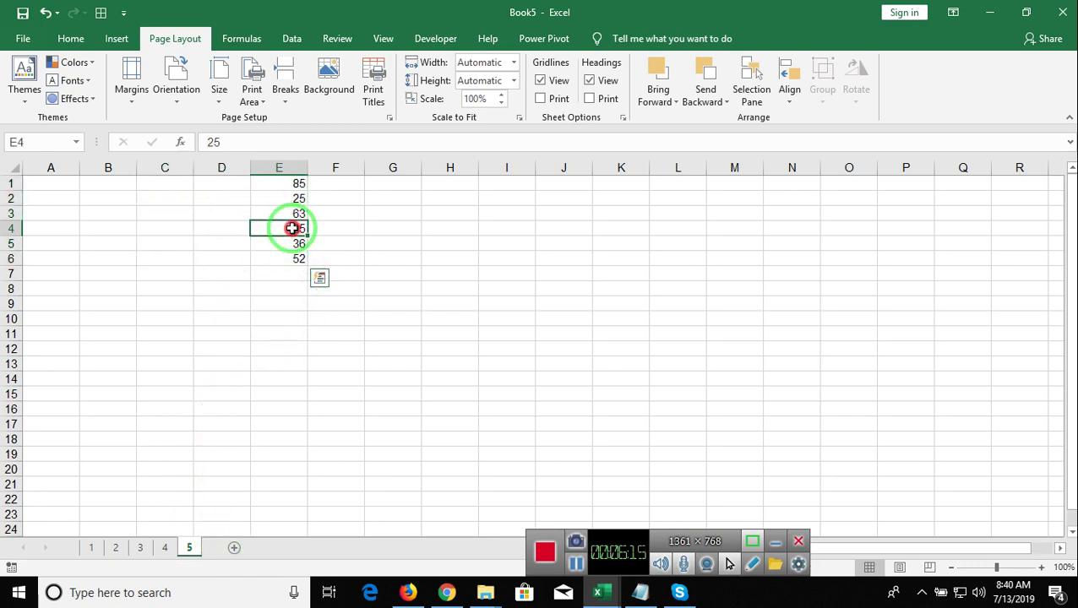
drag(287, 185, 291, 258)
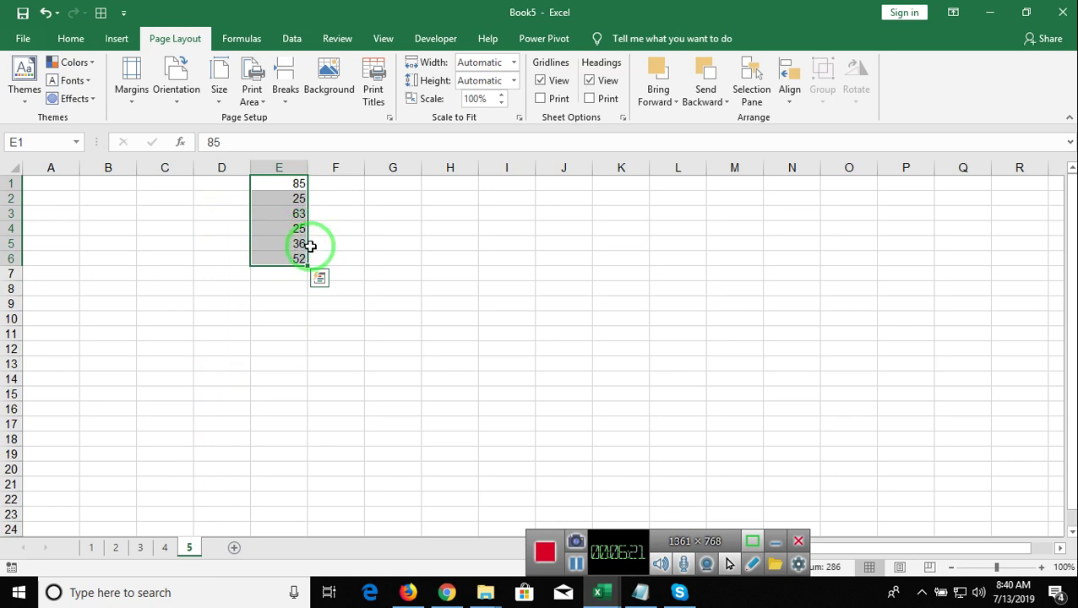
drag(308, 247, 360, 369)
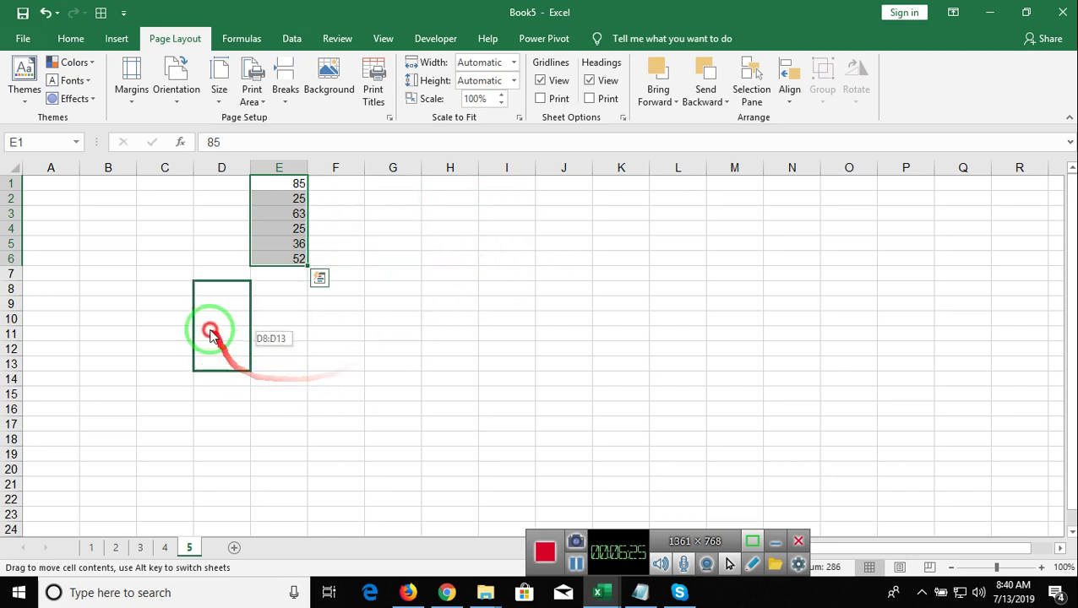
drag(360, 369, 163, 272)
Step: Add a new sheet named 6 and return to sheet 5
click(234, 547)
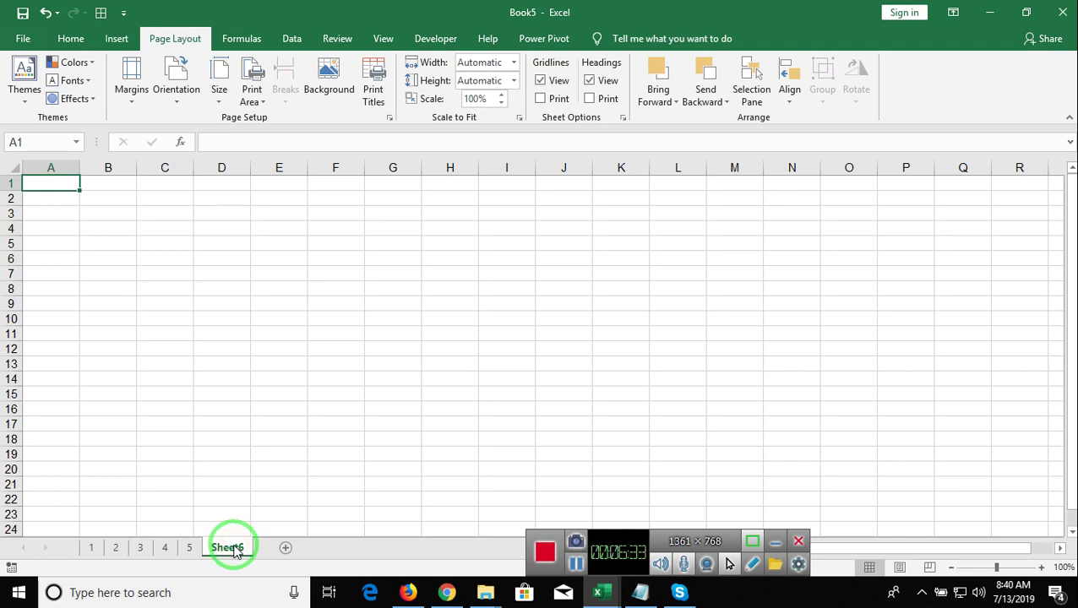
double_click(227, 548)
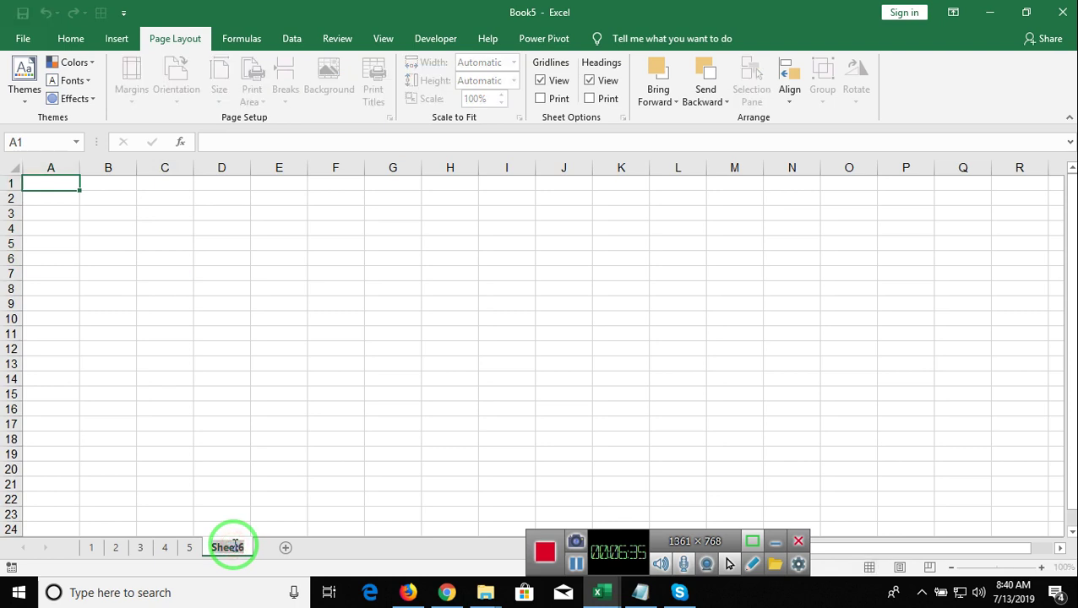
text(6)
click(182, 368)
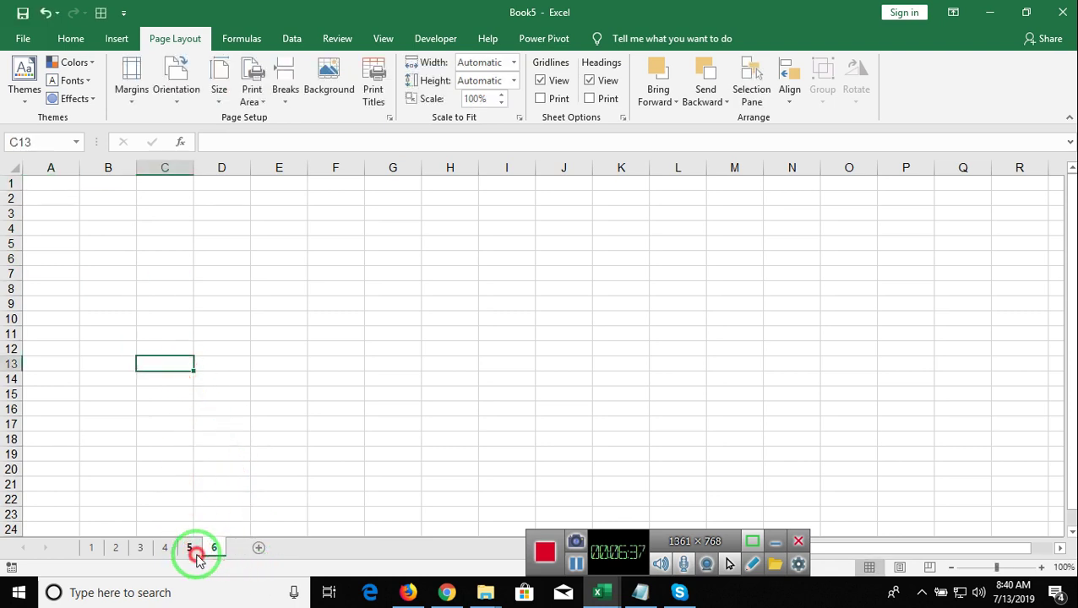
click(189, 548)
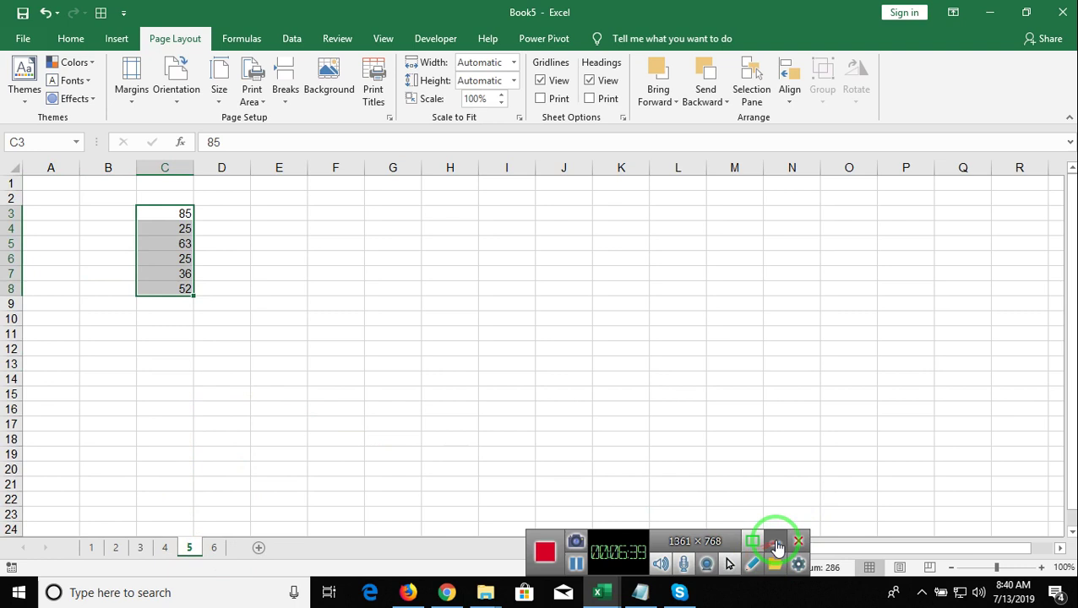
click(775, 542)
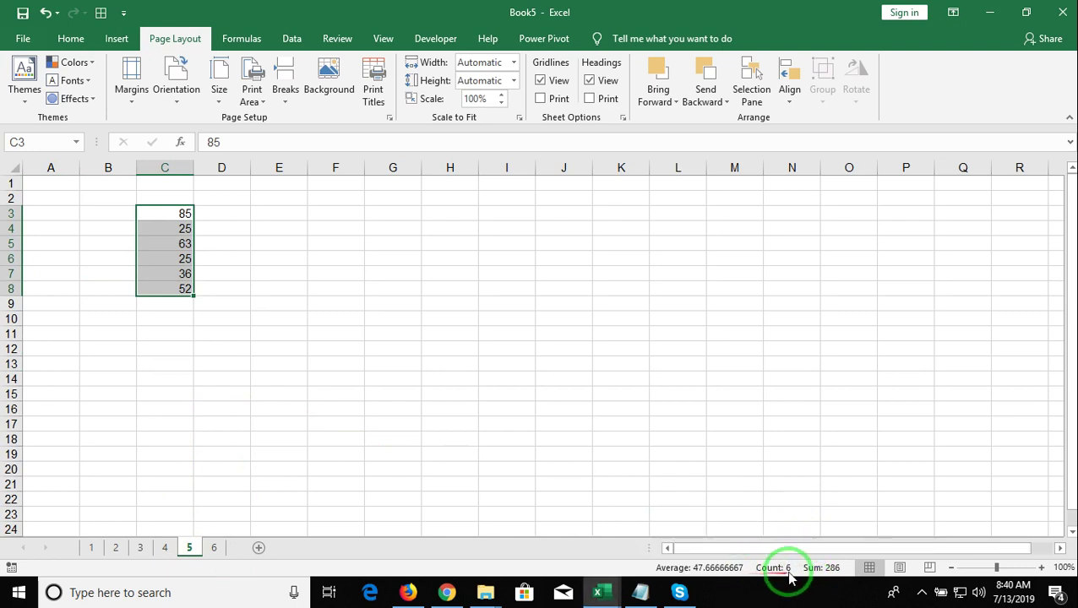
Step: Add Maximum and Minimum to the status bar readout, showing Min 25 and Max 85
right_click(629, 570)
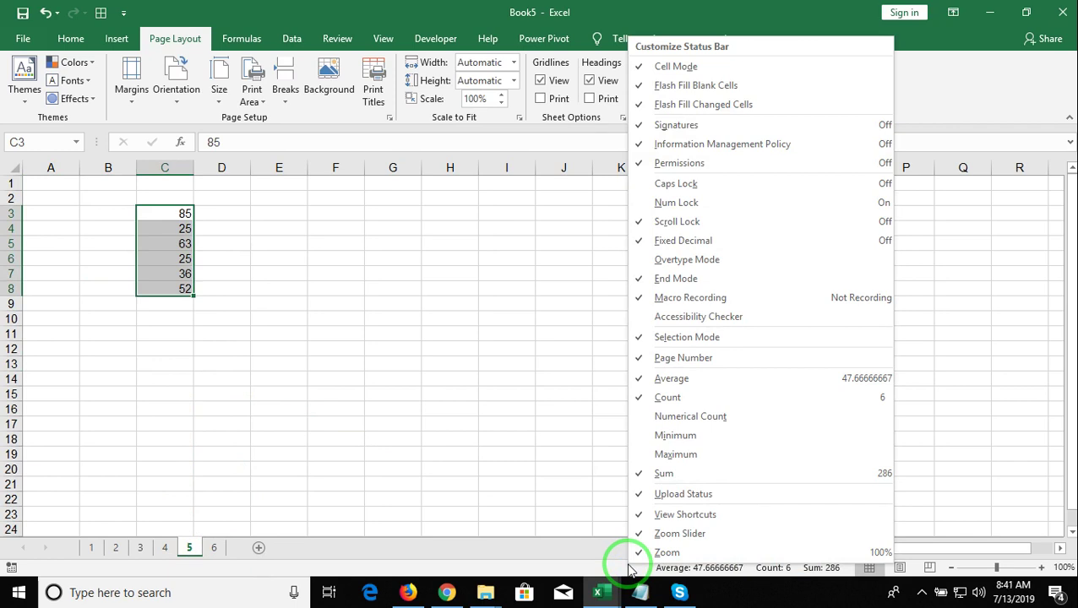
click(659, 455)
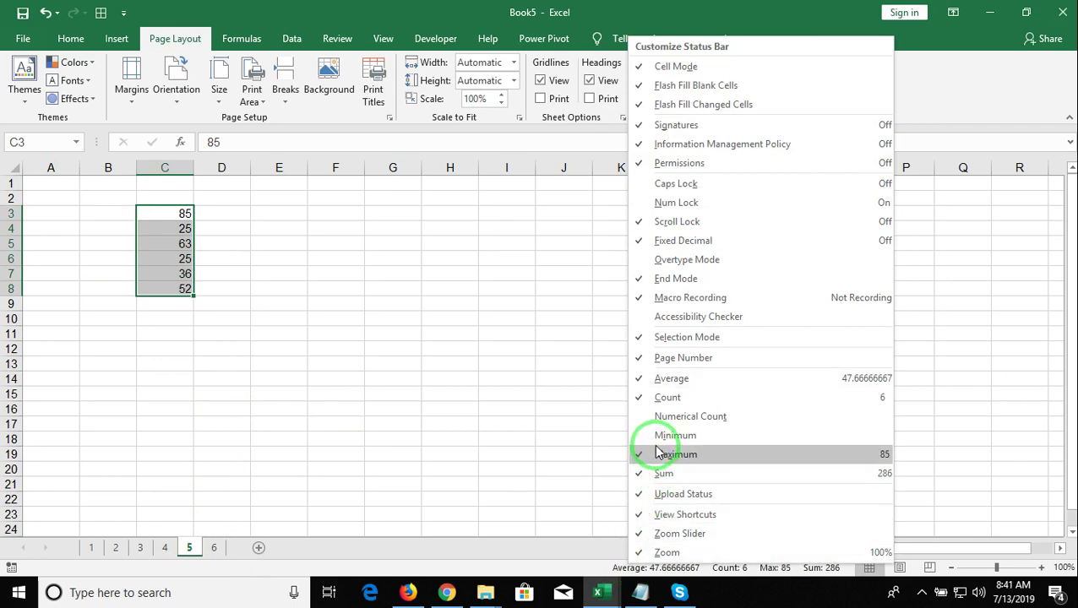
click(656, 435)
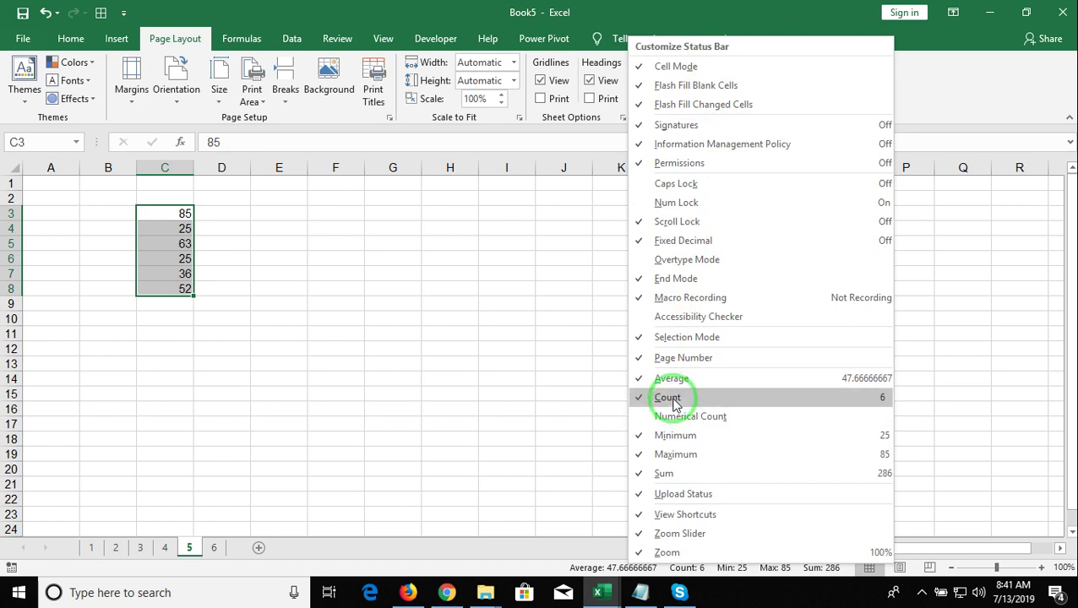
click(474, 341)
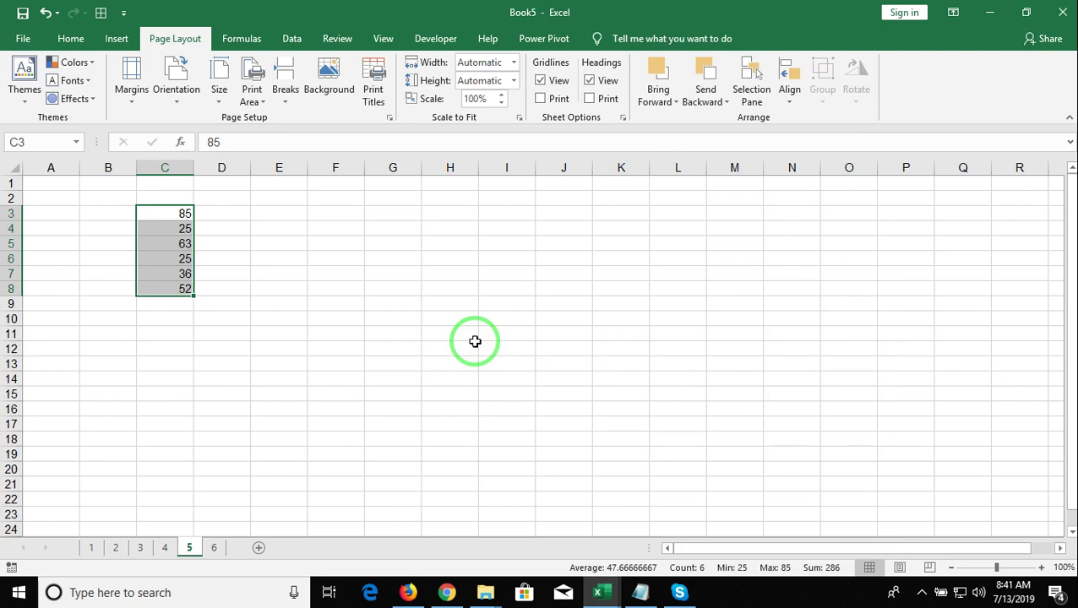
Step: Copy 85 from C3 into G8, 25 from C6 into G3, and 52 from C8 into F15
click(382, 289)
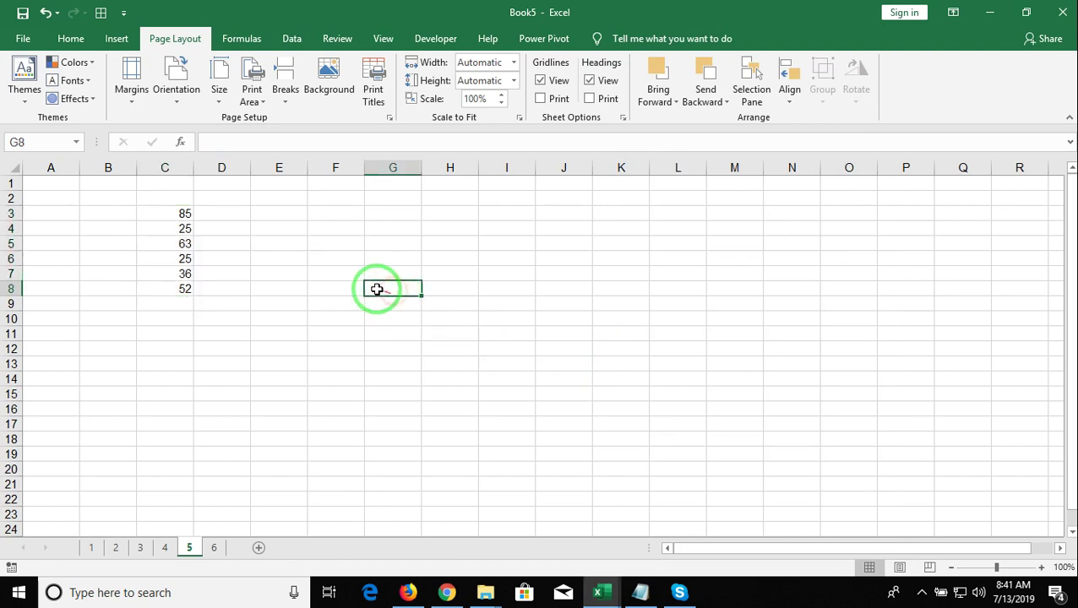
click(176, 214)
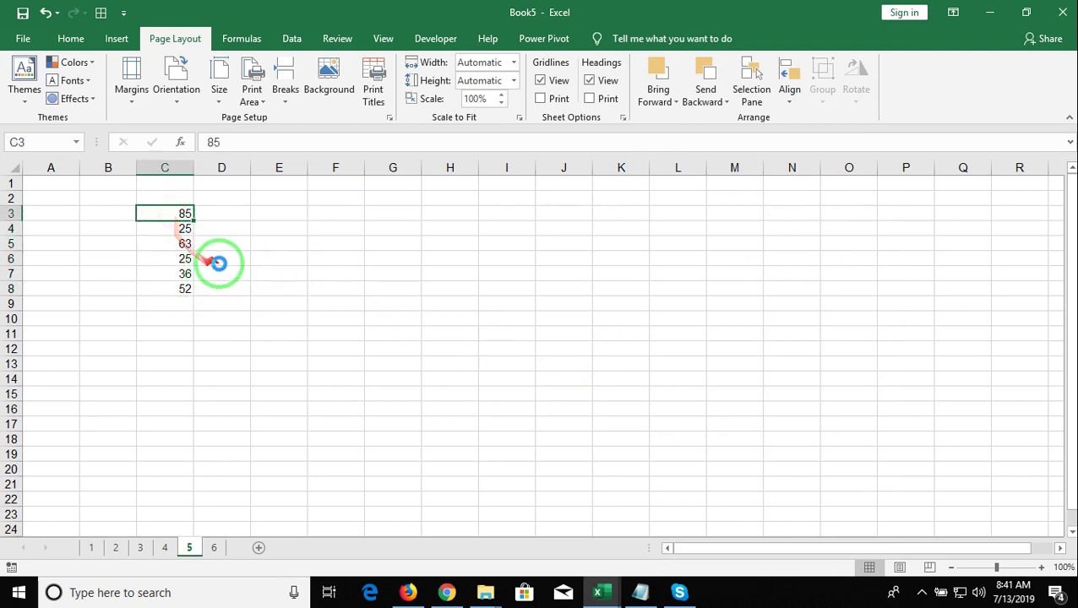
key(ctrl+c)
click(380, 293)
key(ctrl+v)
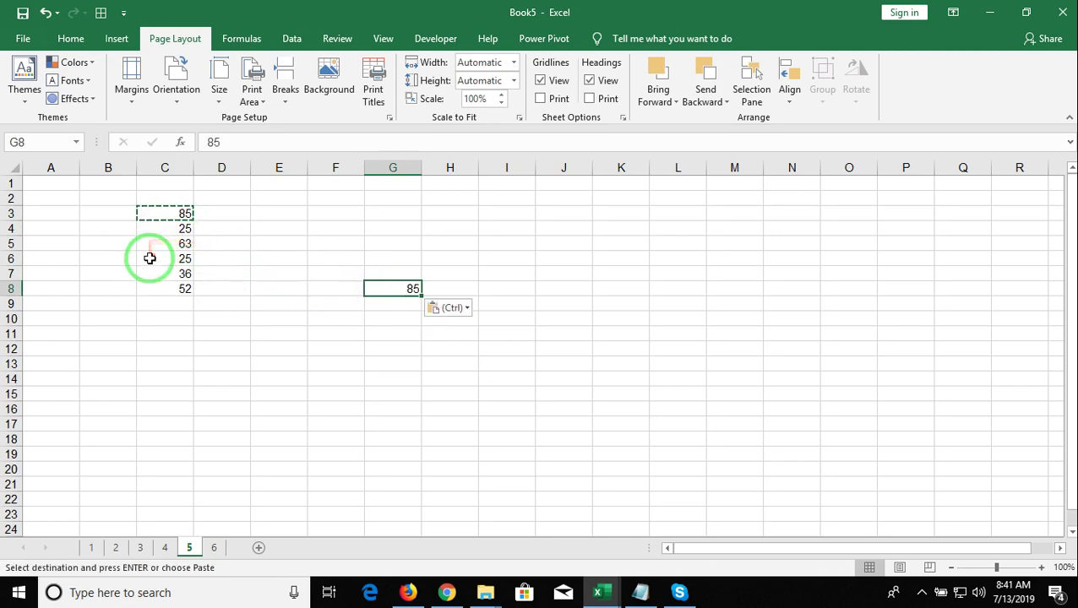
click(150, 257)
key(ctrl+c)
click(380, 215)
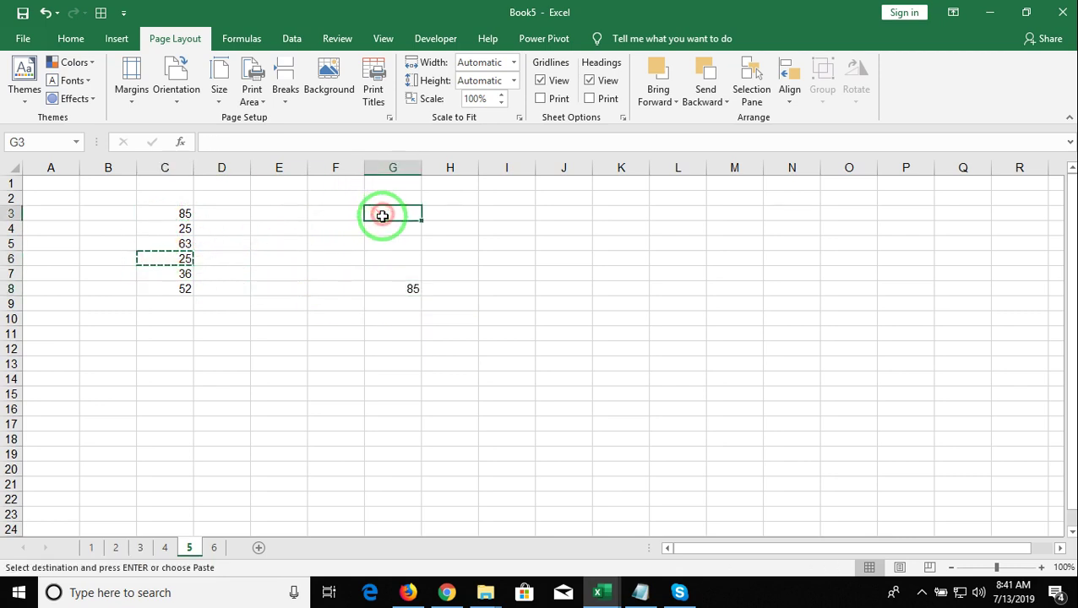
key(ctrl+v)
click(169, 289)
key(ctrl+c)
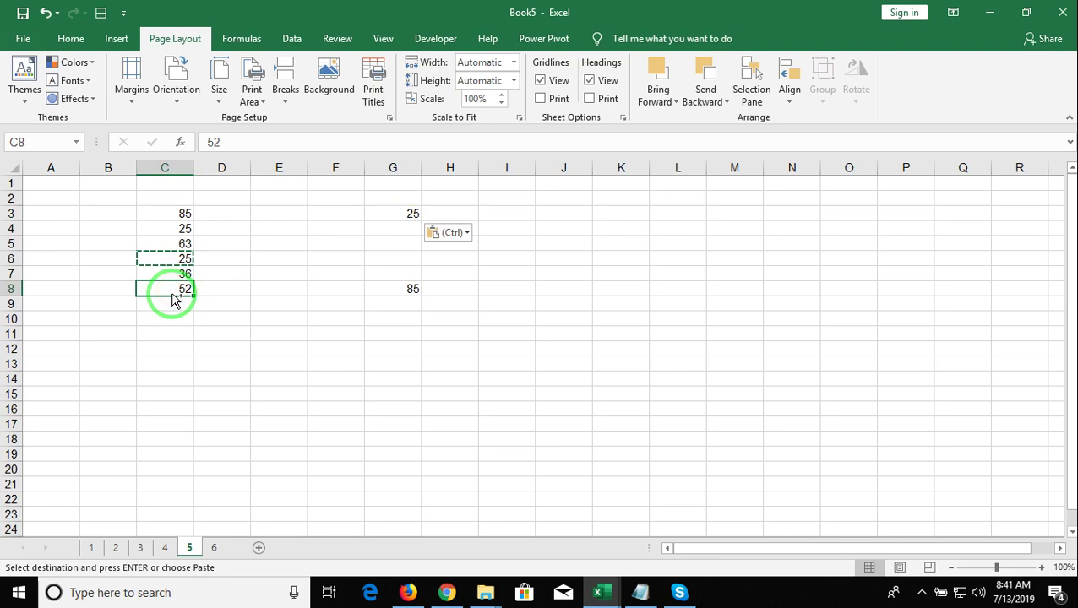
click(331, 400)
key(ctrl+v)
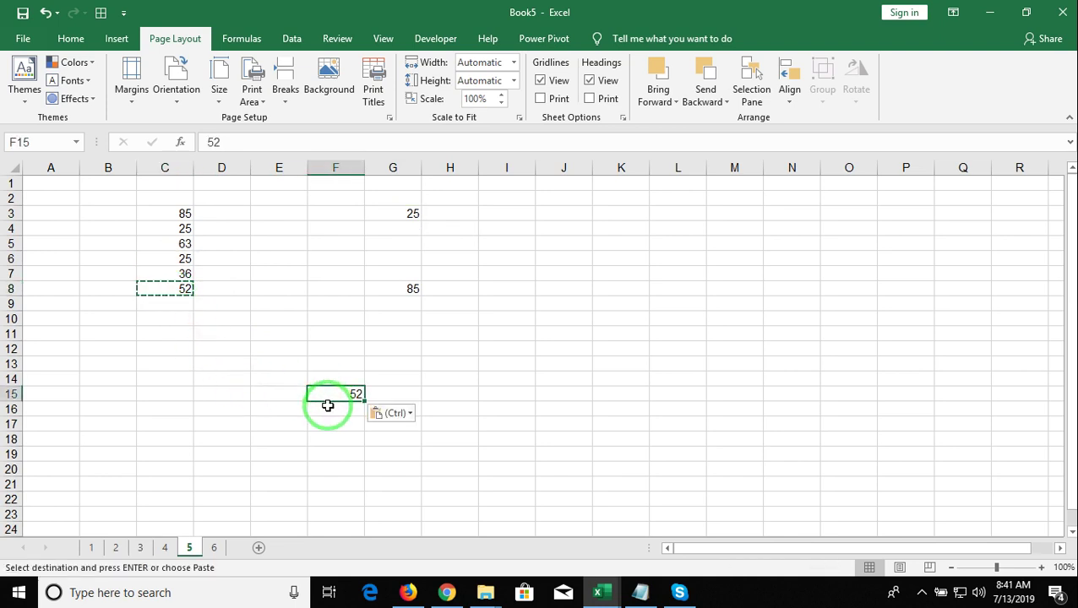
key(Escape)
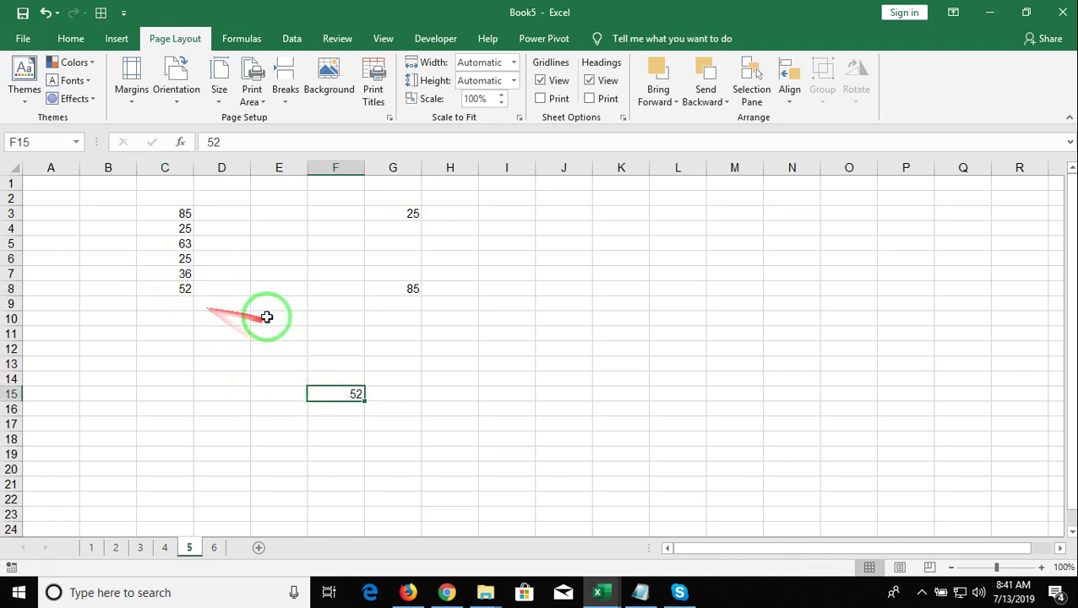
Step: Paste 85 into I11, clear the copies in F3:I15, and open the Clipboard pane
click(187, 216)
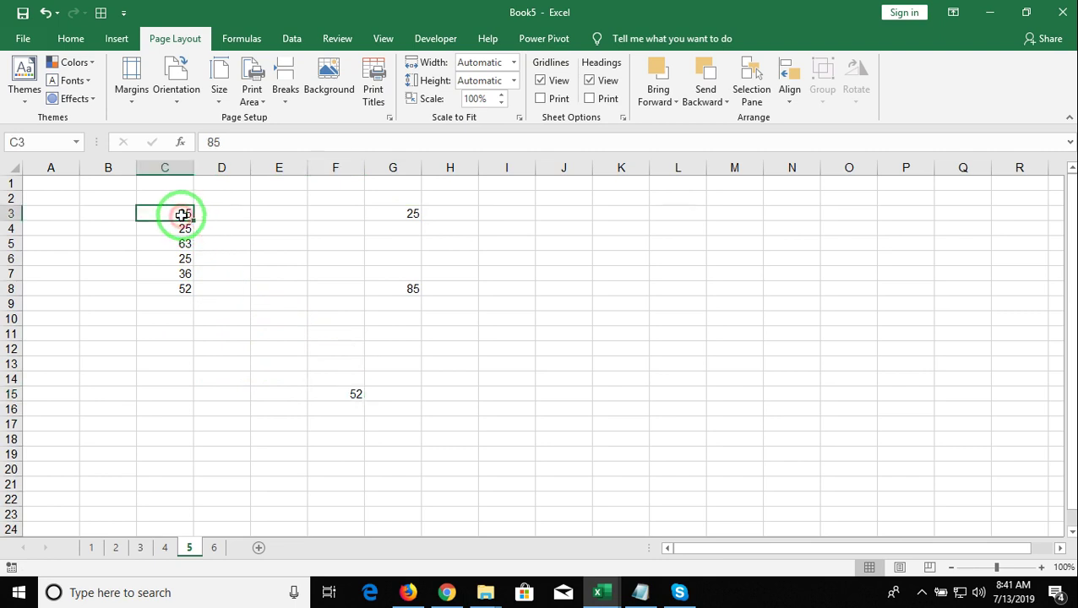
key(ctrl+c)
click(507, 334)
key(ctrl+v)
key(Escape)
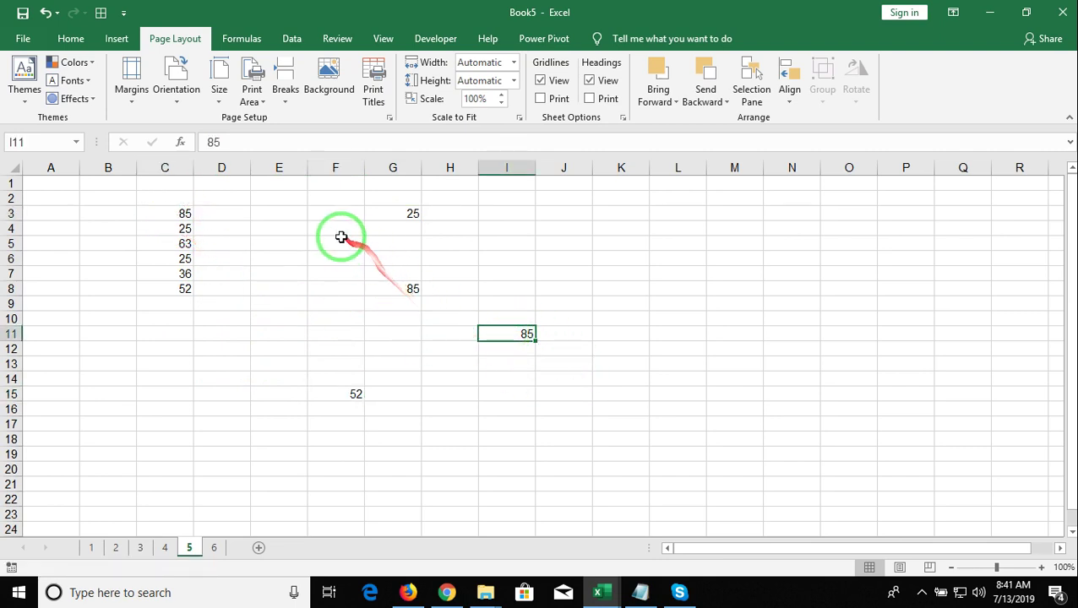
mouse_move(332, 216)
mouse_down()
mouse_move(441, 314)
mouse_move(510, 409)
mouse_up()
click(258, 289)
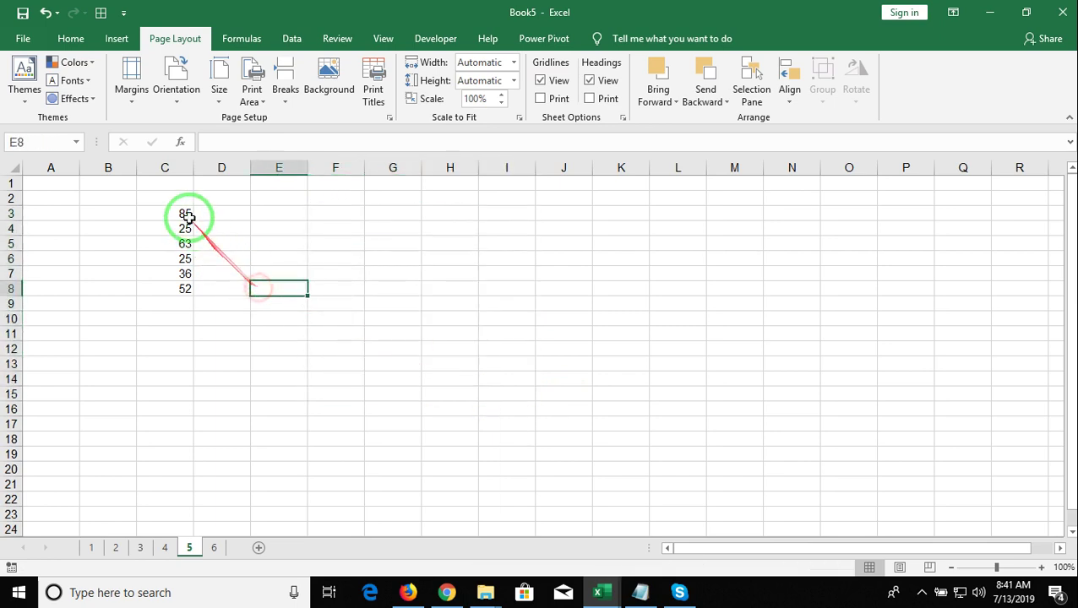
click(67, 42)
click(123, 117)
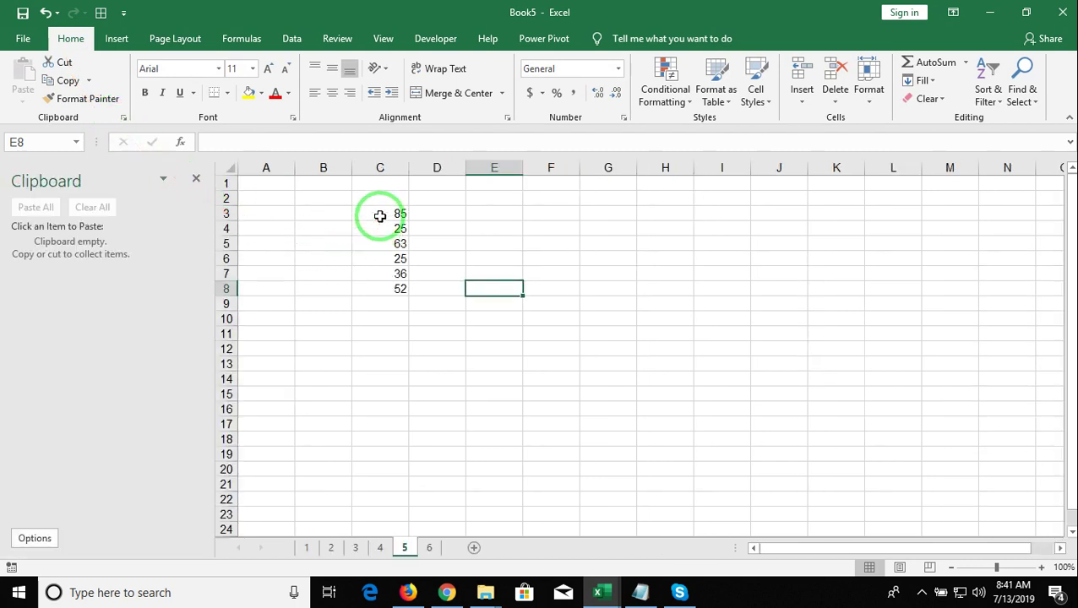
Step: Copy-paste 85 into F7 and 25 into F10, collecting both in the Clipboard
click(378, 216)
key(ctrl+c)
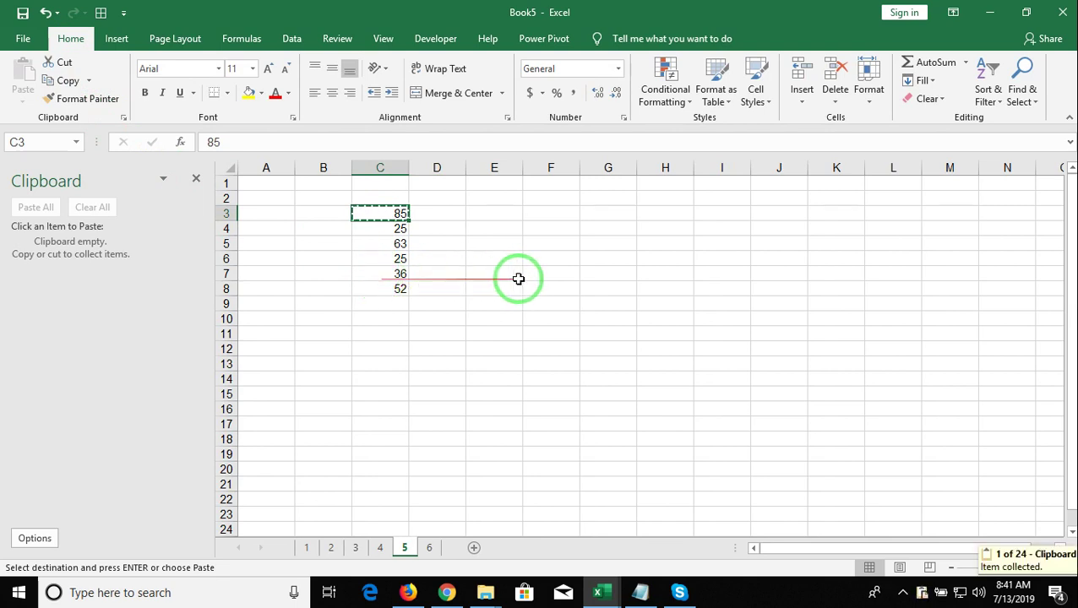
click(549, 279)
key(ctrl+v)
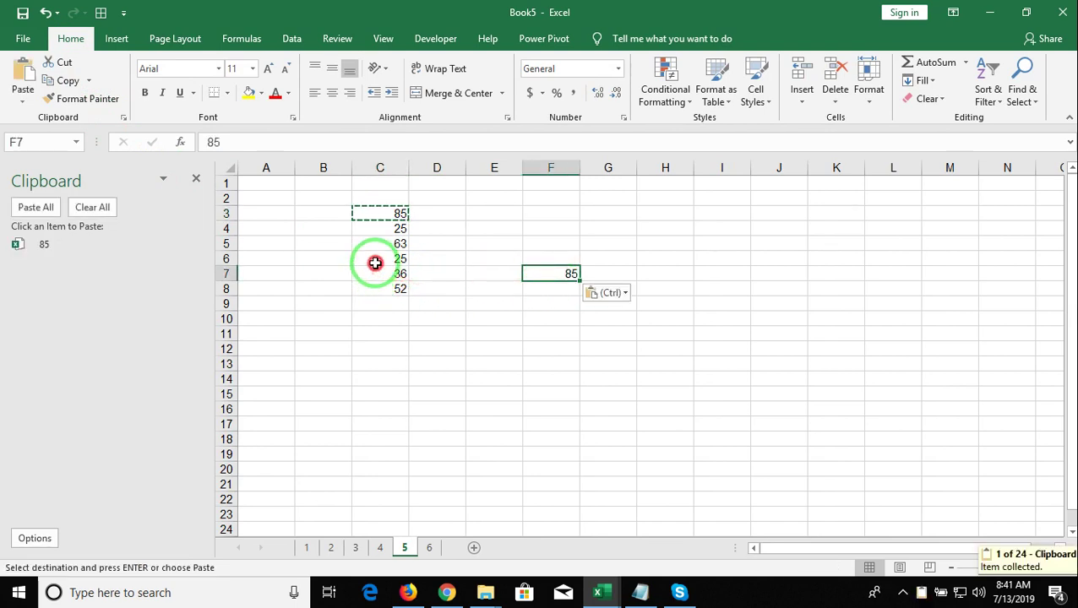
click(376, 260)
key(ctrl+c)
click(549, 321)
key(ctrl+v)
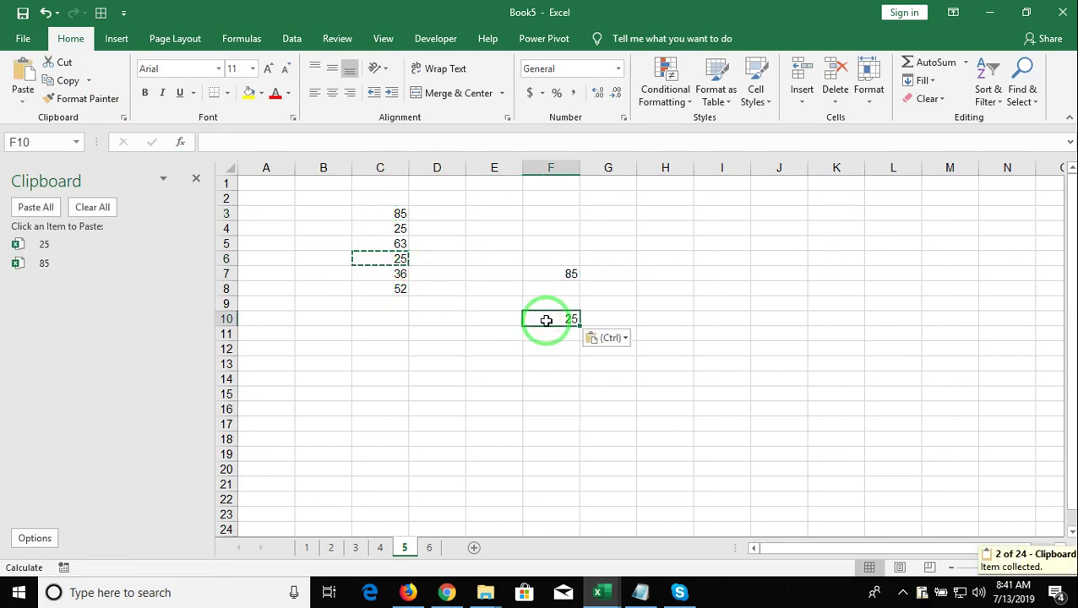
Step: Paste the collected 85 into F4 from the Clipboard pane, then go to sheet 6
click(531, 228)
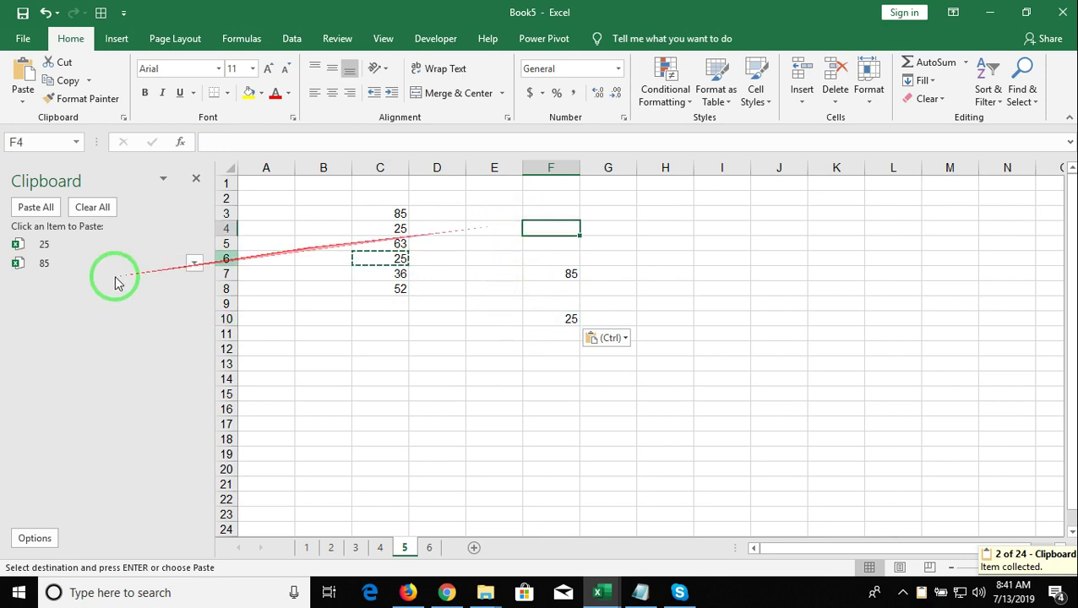
click(77, 265)
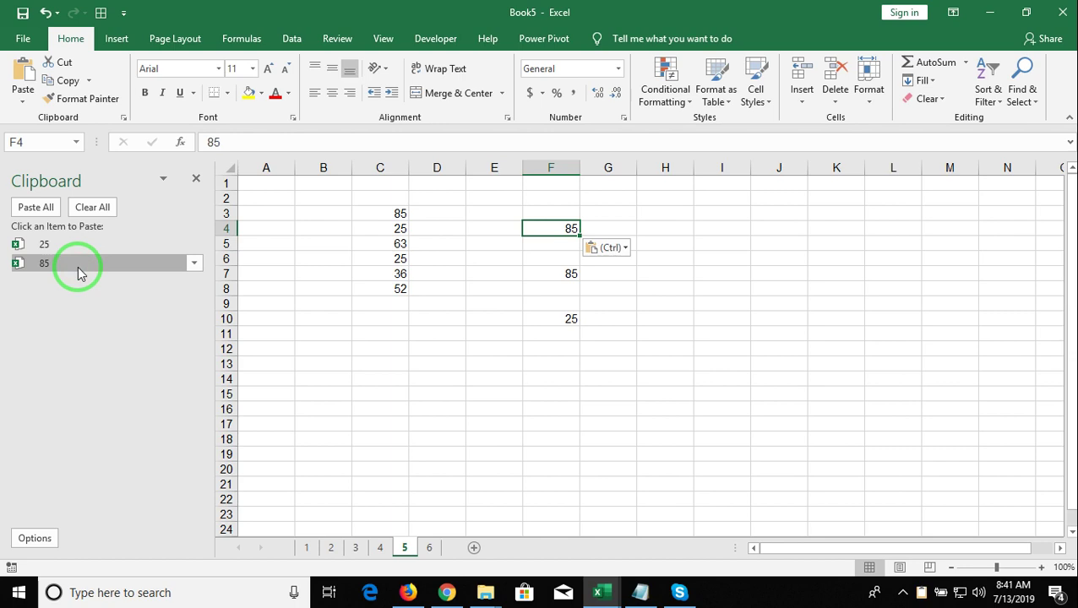
click(428, 547)
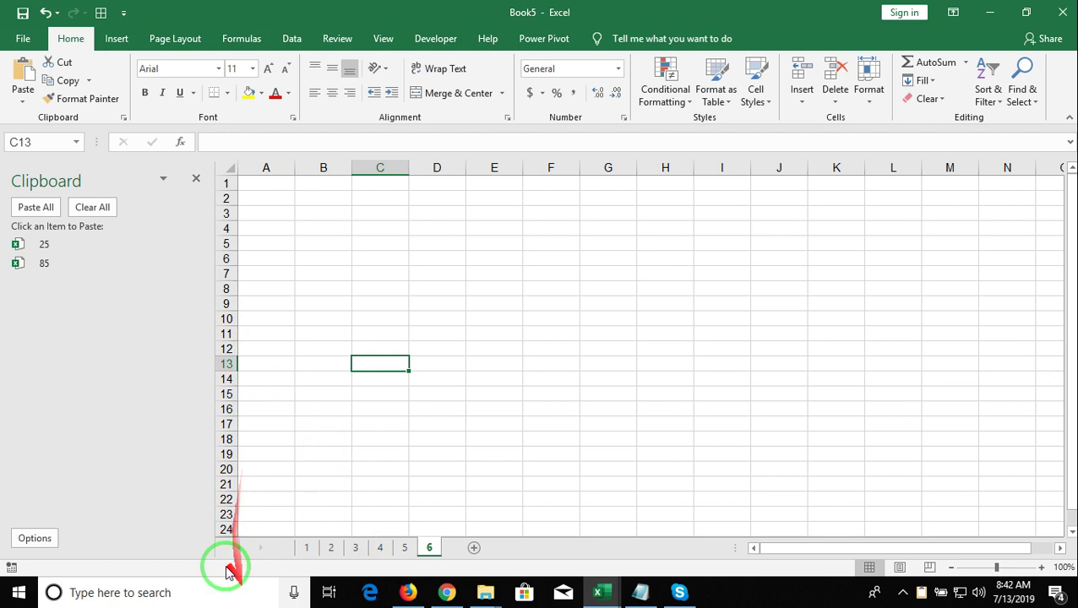
Step: Close the Clipboard pane and enter the heading 'Our Course' in A2
click(195, 180)
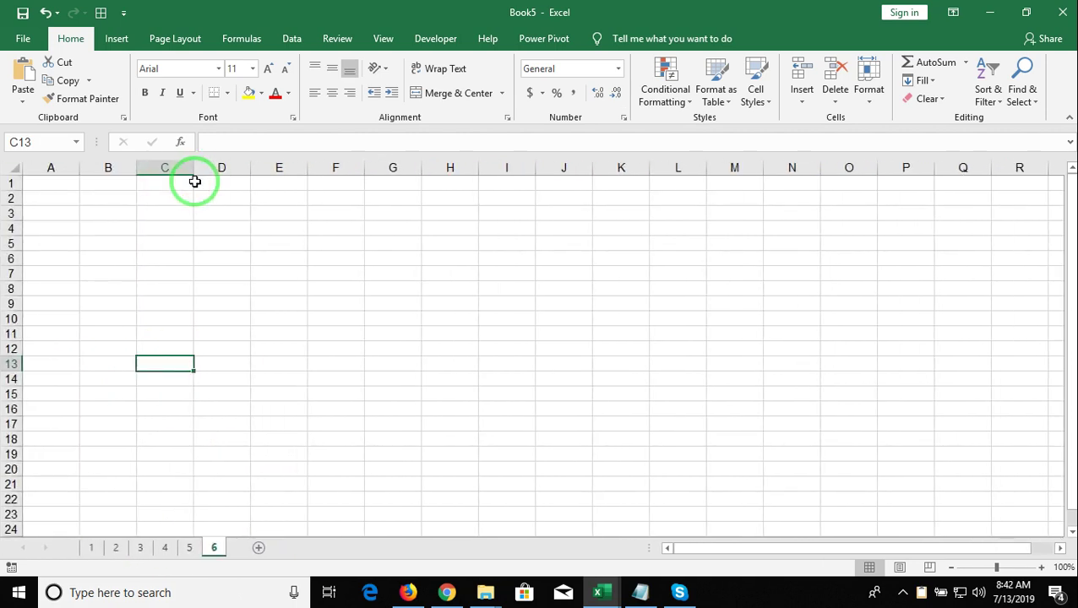
click(108, 212)
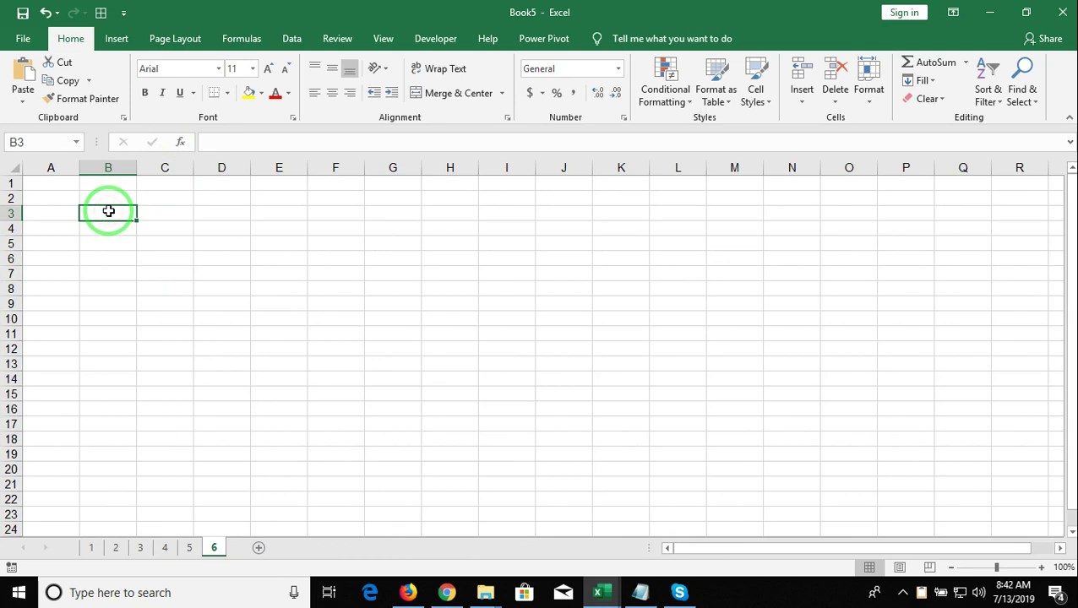
key(Left)
key(Up)
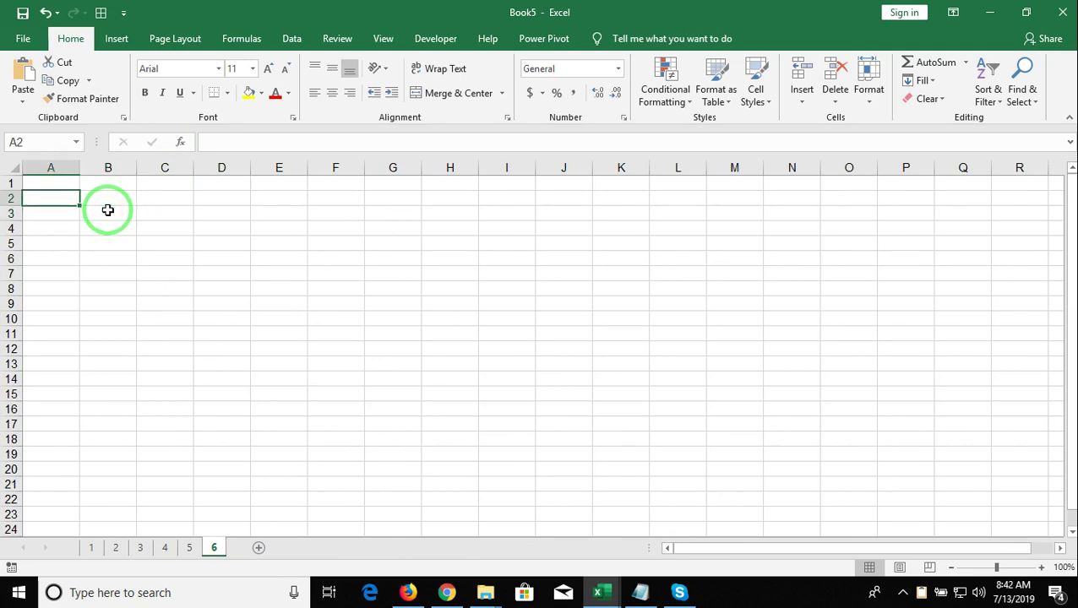
text(Our C)
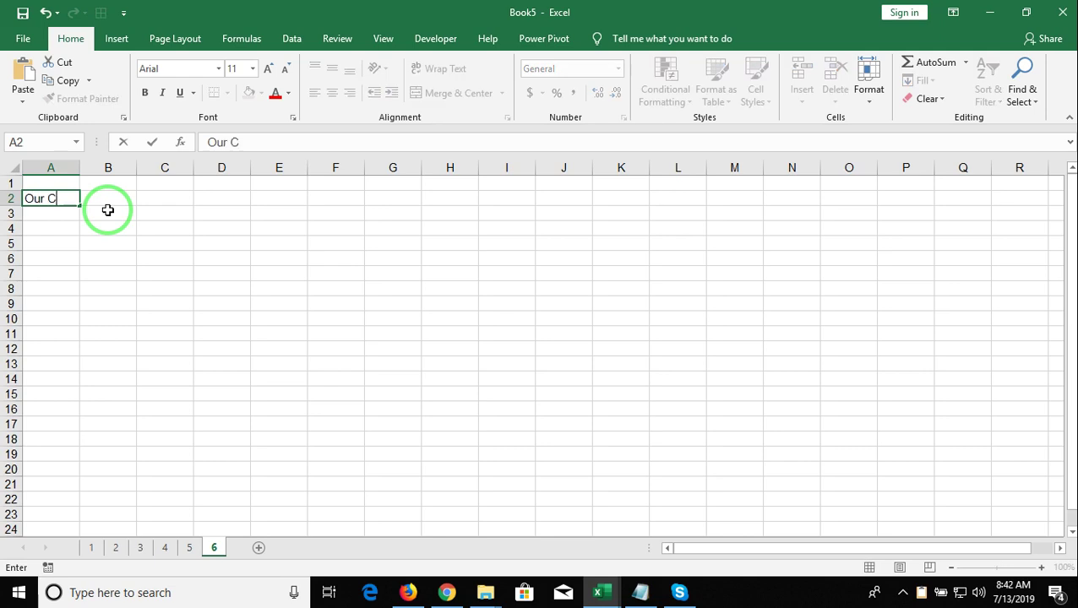
key(Return)
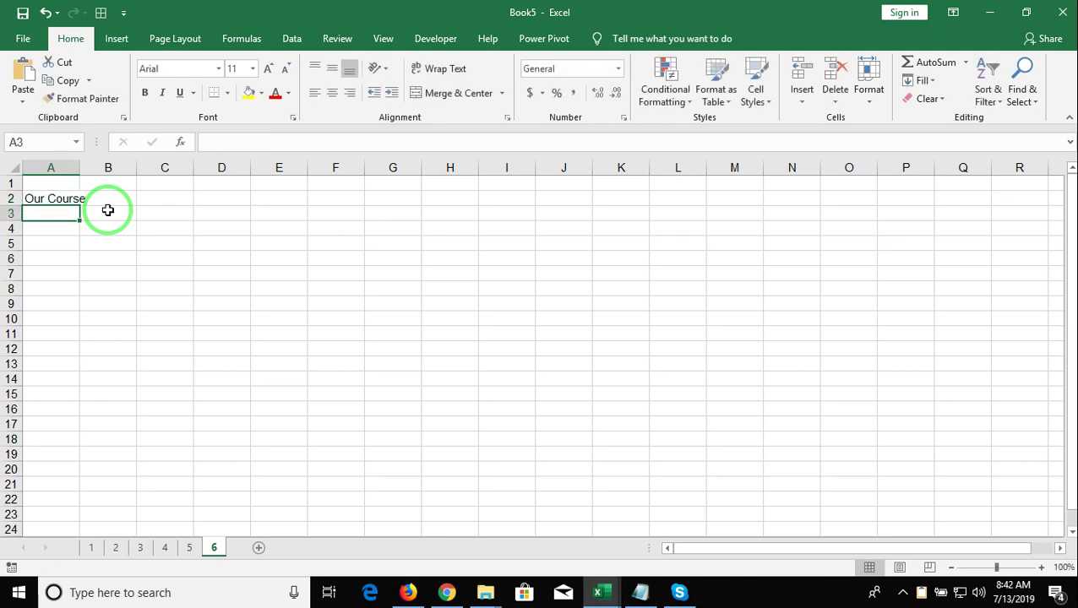
Step: Insert the Black Circle symbol into B3 for the '● Excel' entry
key(Right)
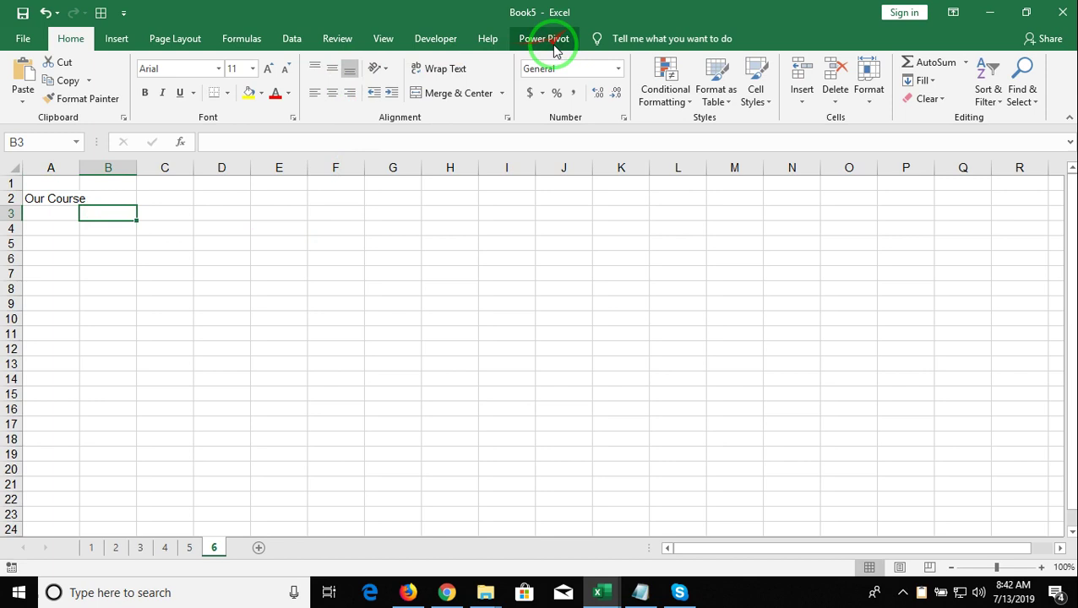
click(117, 39)
click(931, 119)
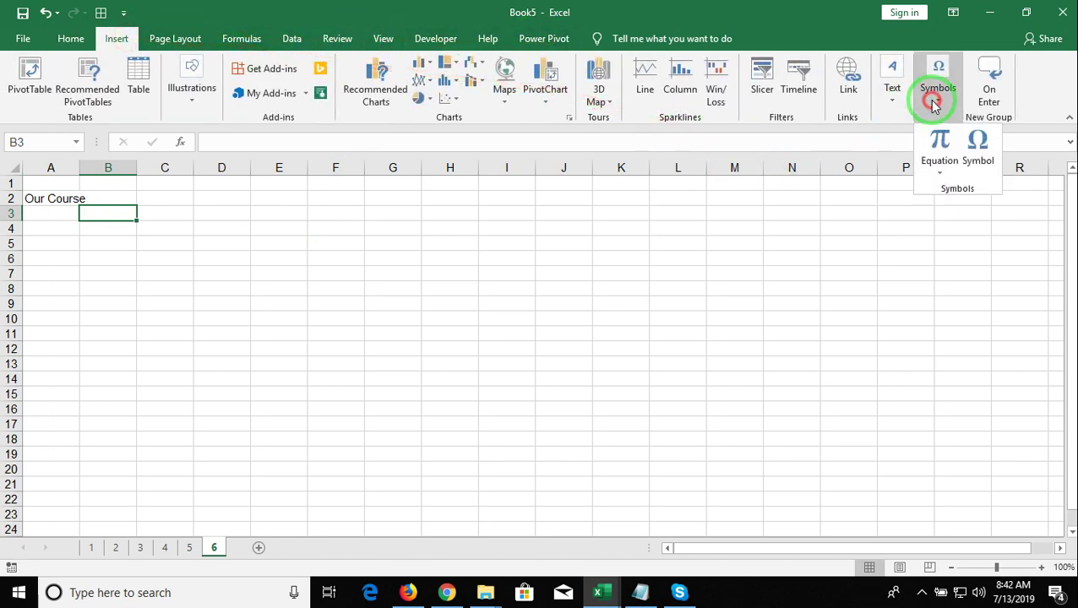
click(979, 166)
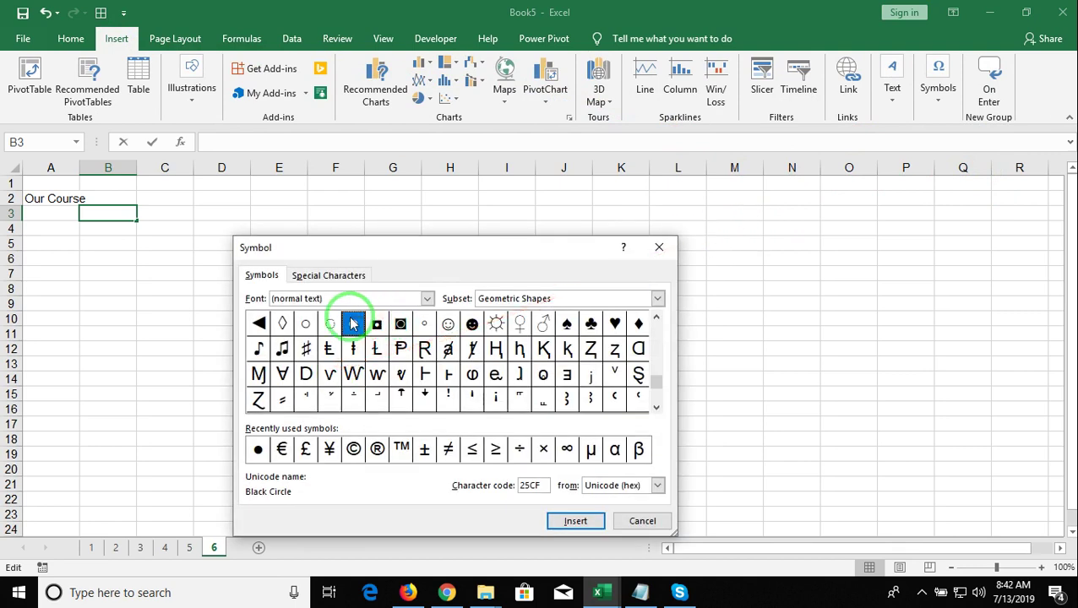
click(587, 526)
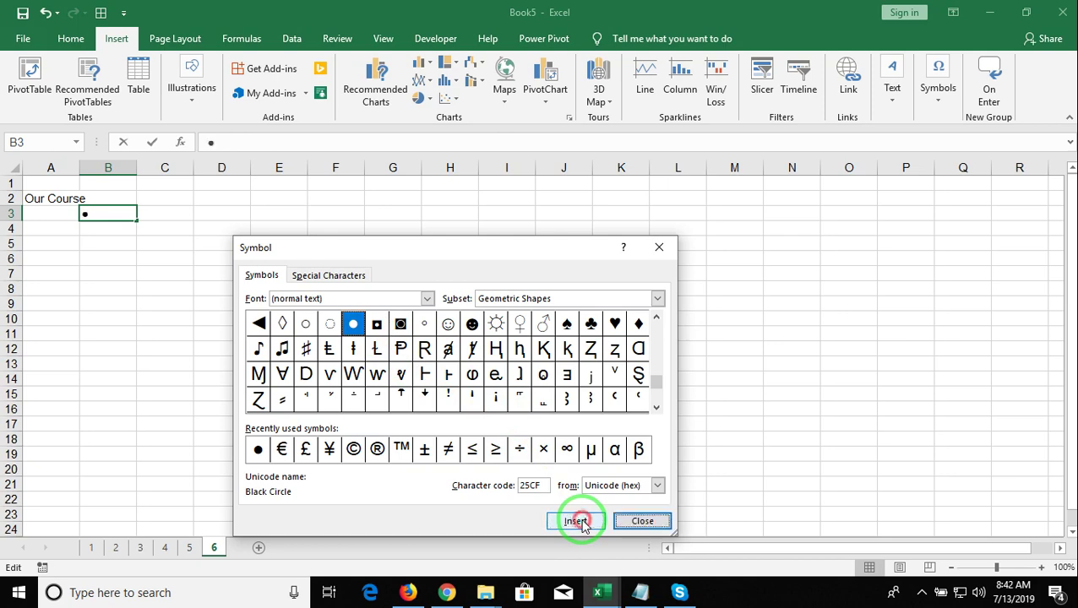
click(657, 253)
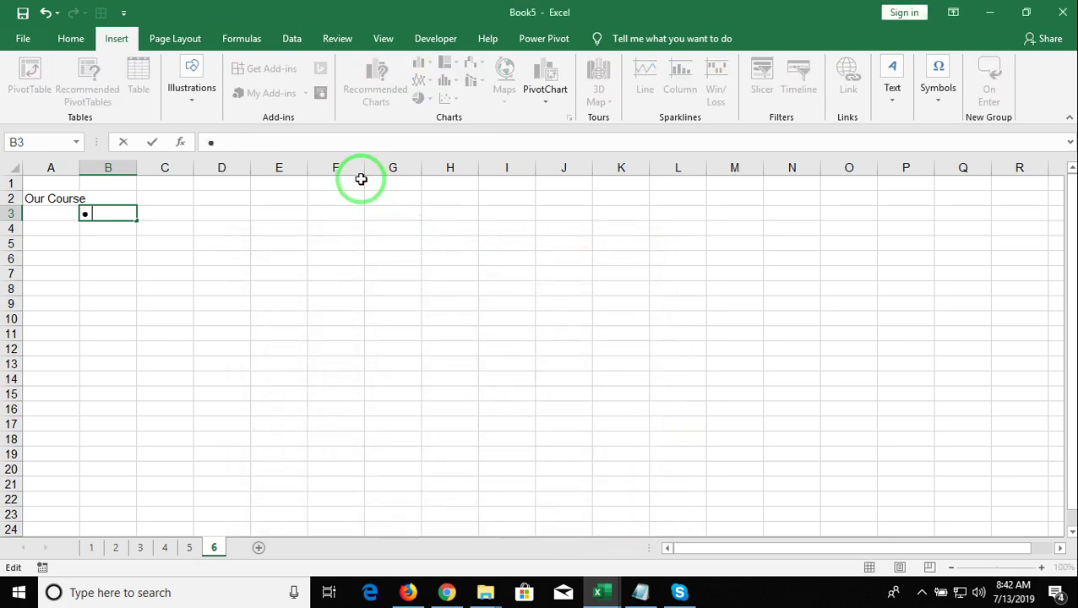
click(108, 214)
text(Excel)
key(Return)
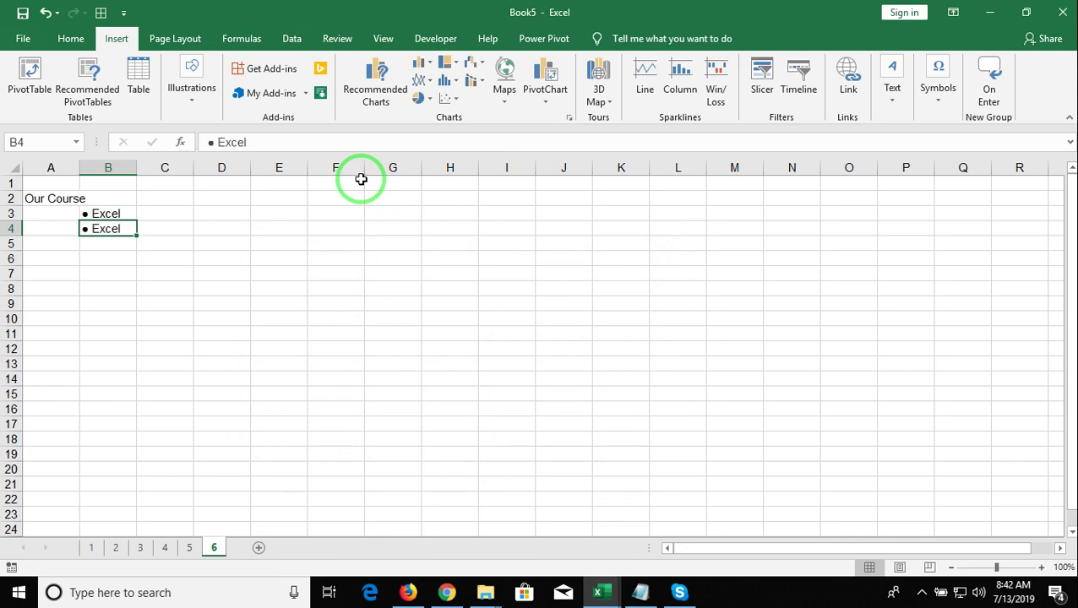
Step: Undo the duplicate '● Excel' in B4 and copy the bullet character from B3
key(ctrl+z)
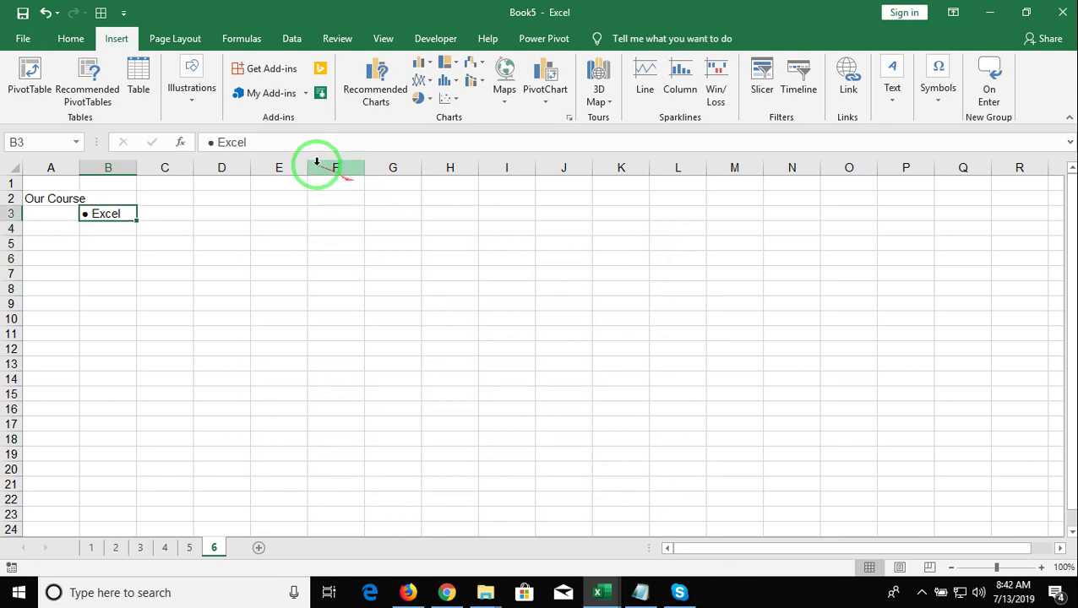
click(212, 142)
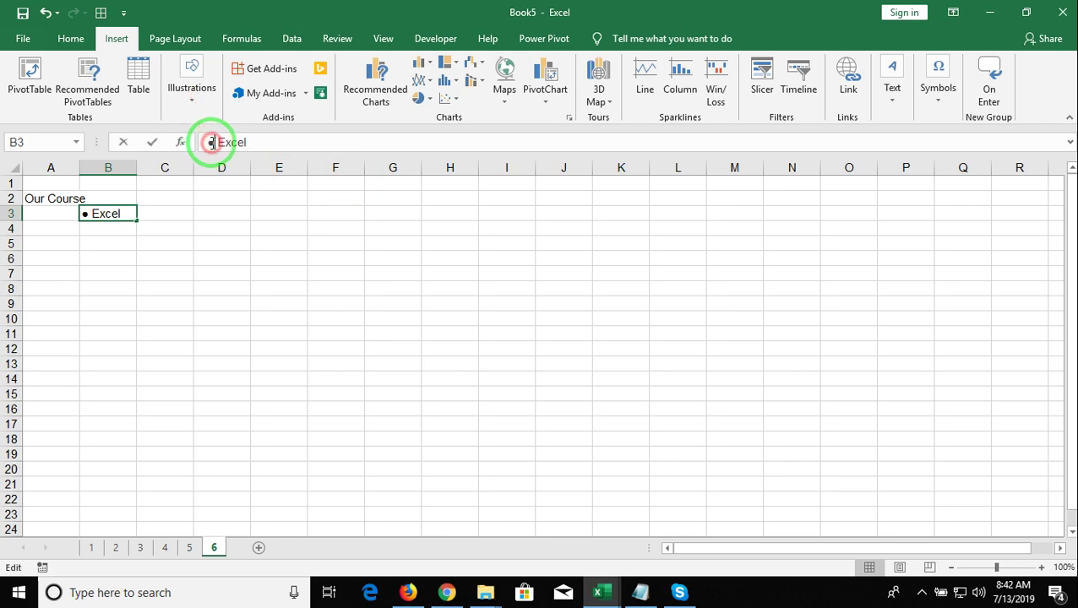
key(ctrl+c)
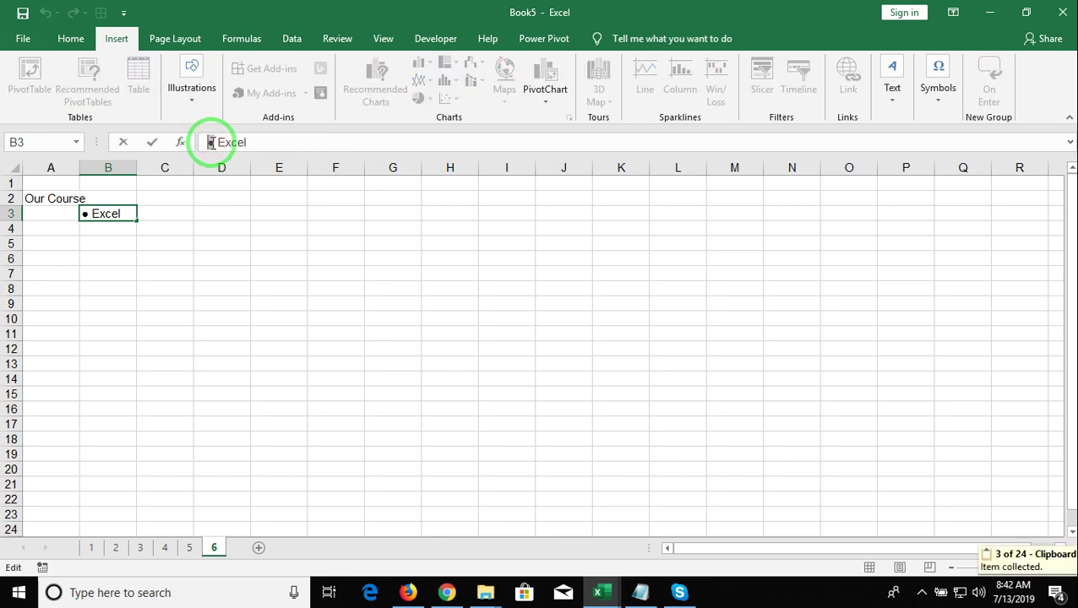
key(Escape)
Step: Select B3 through B8 and open the Format Cells number format settings
key(shift+Down)
key(shift+Down)
key(shift+Down)
key(shift+Down)
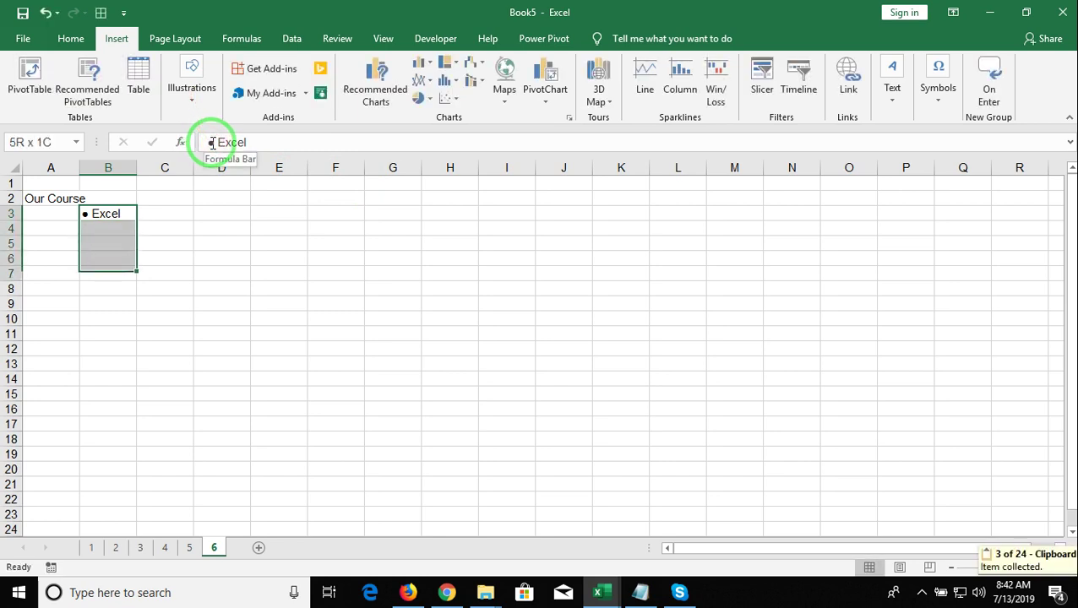
key(shift+Down)
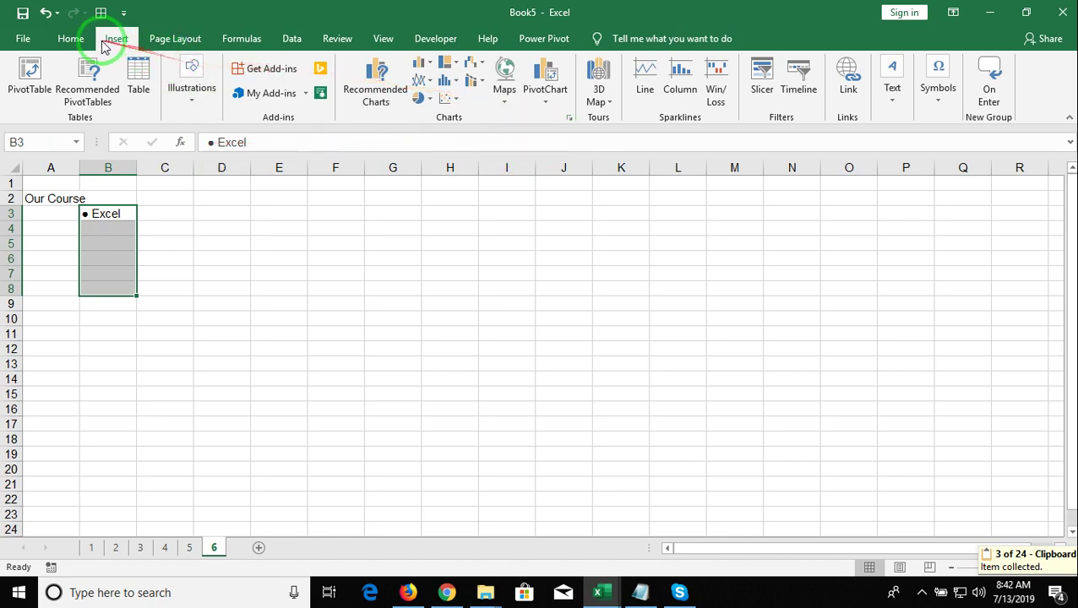
click(71, 38)
click(624, 117)
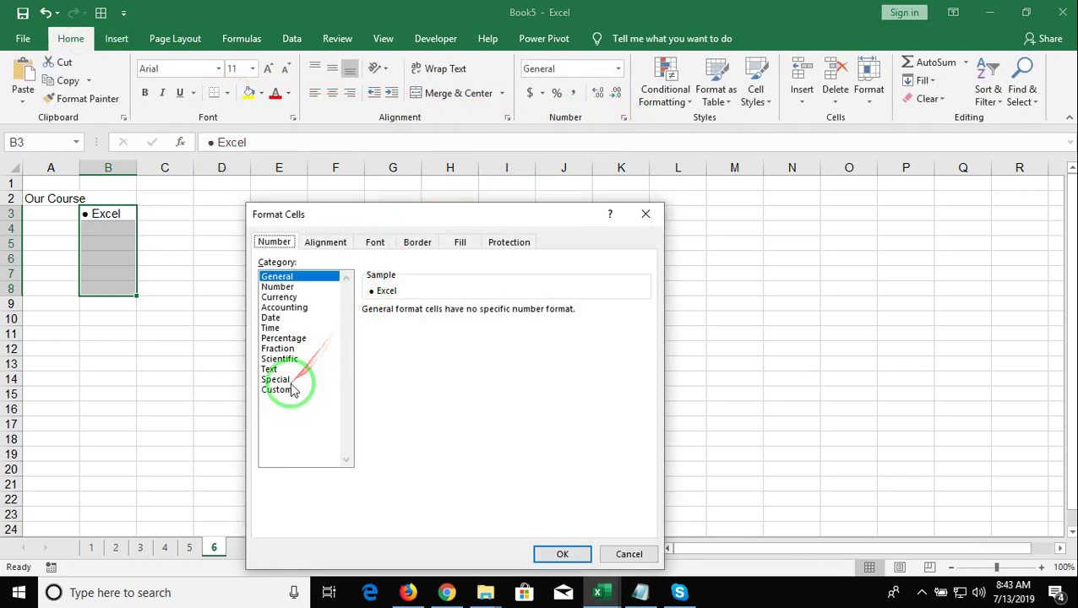
Step: Apply the custom format •General;•General;•General;•General to B3:B8 so values show a bullet
click(293, 391)
click(369, 324)
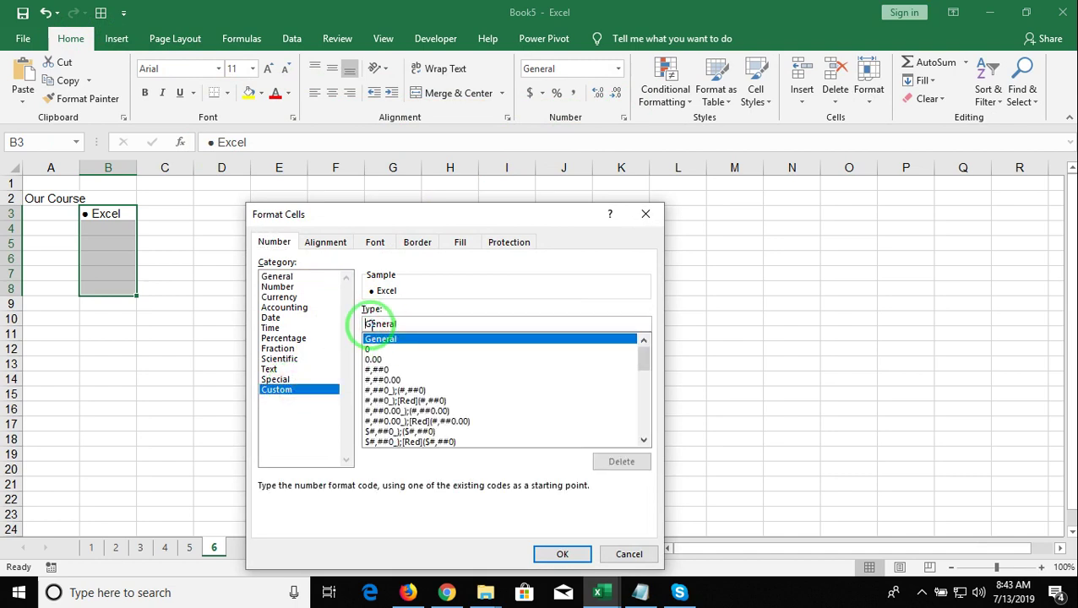
text(•)
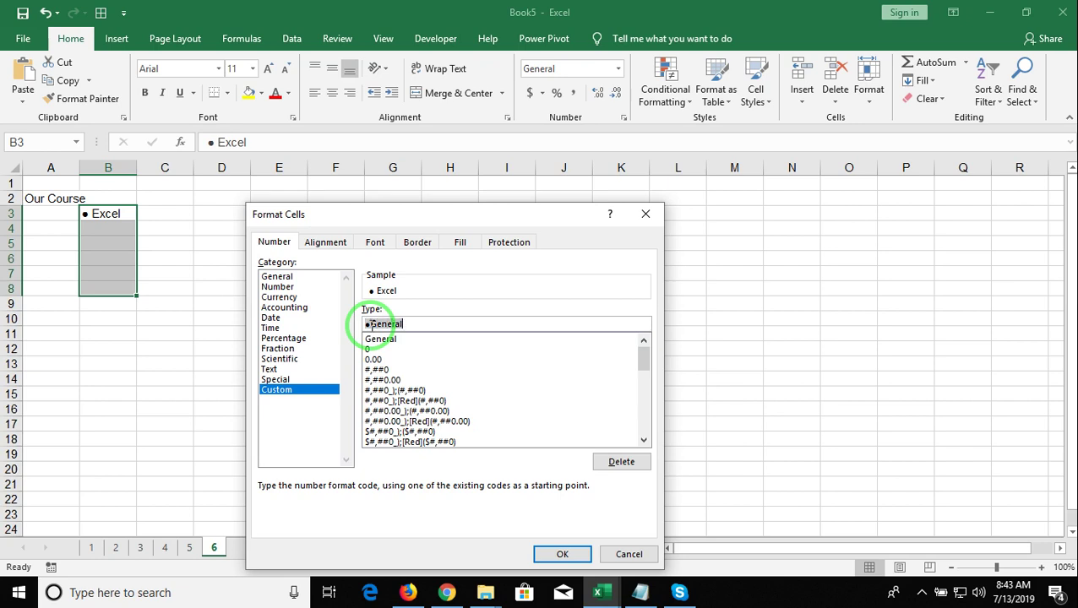
key(ctrl+c)
click(420, 325)
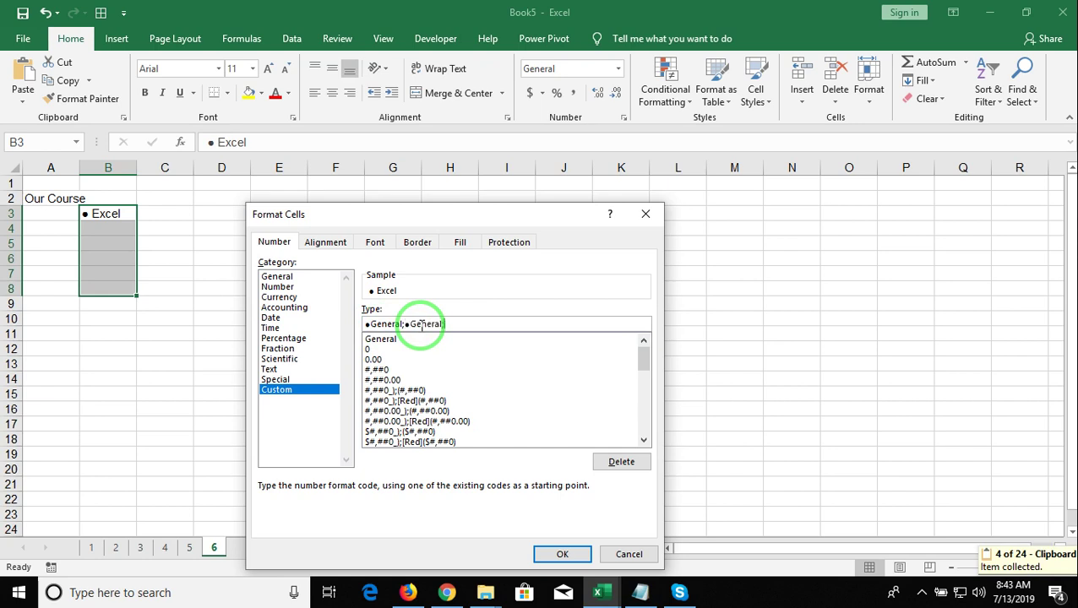
key(ctrl+v)
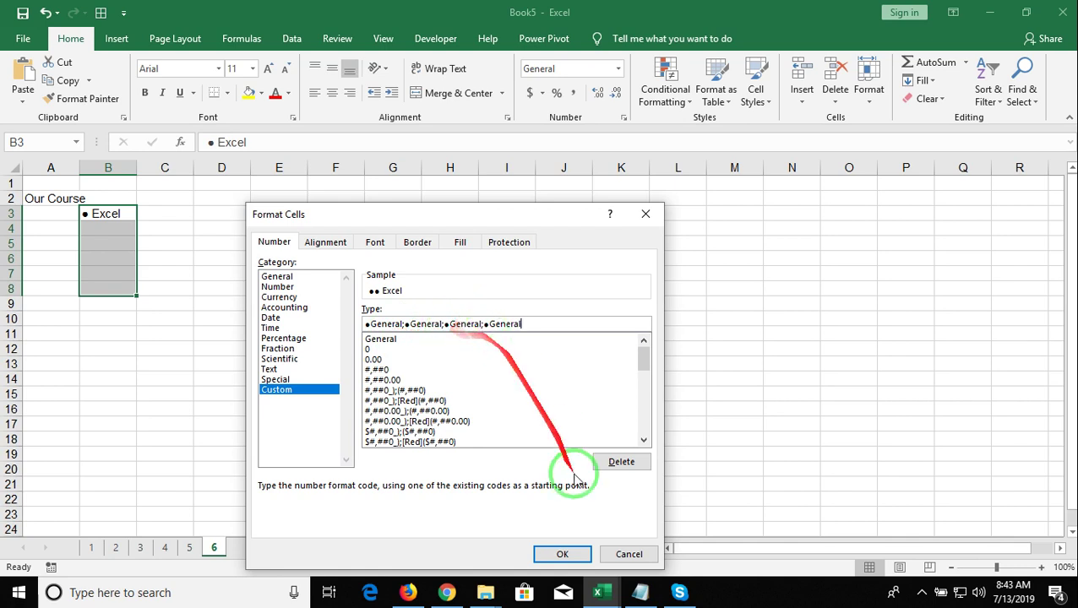
click(557, 556)
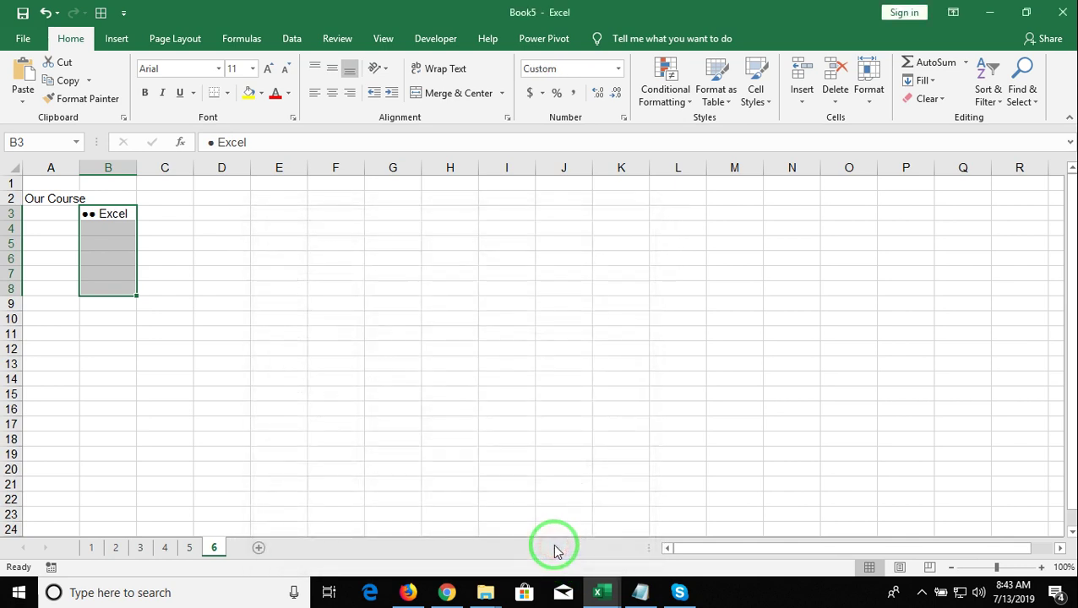
key(Up)
Step: Re-enter Excel in B3 with a single bullet, then add VBA in B4 and Access in B5
key(Down)
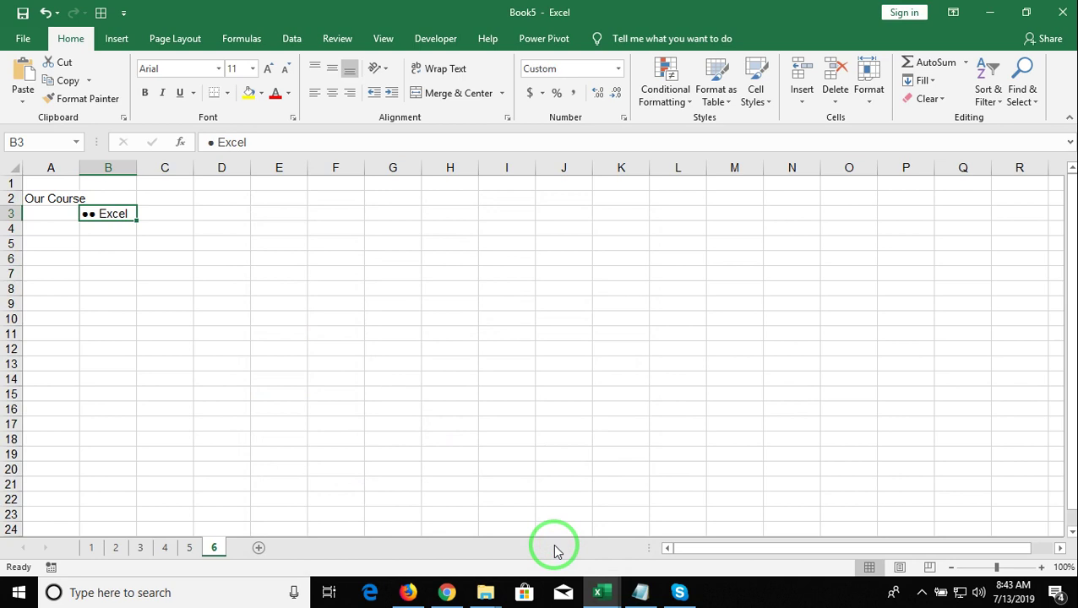
key(Delete)
key(BackSpace)
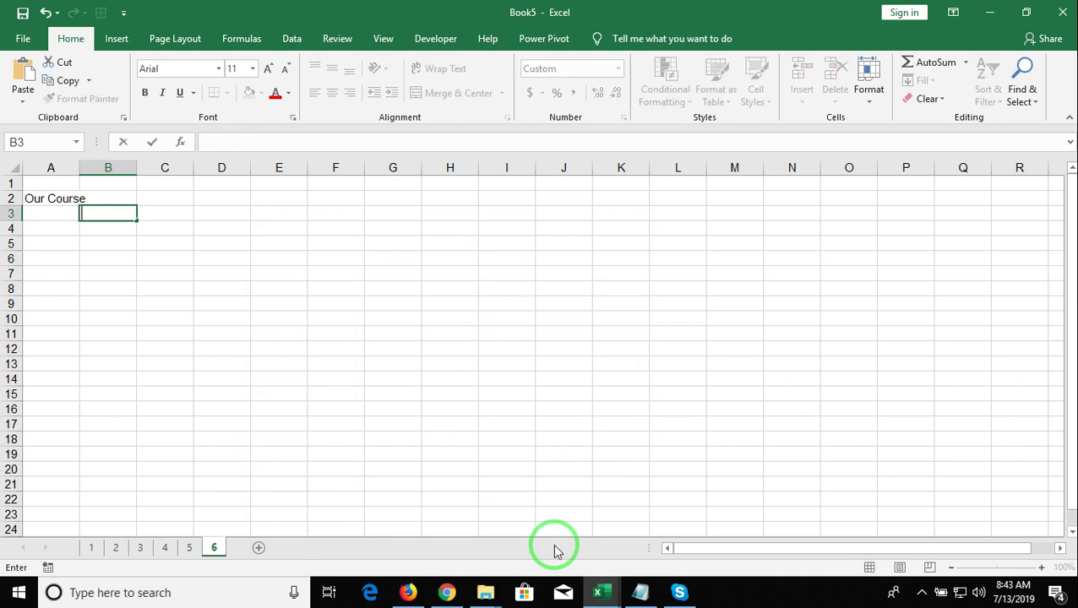
text(Excel)
key(Return)
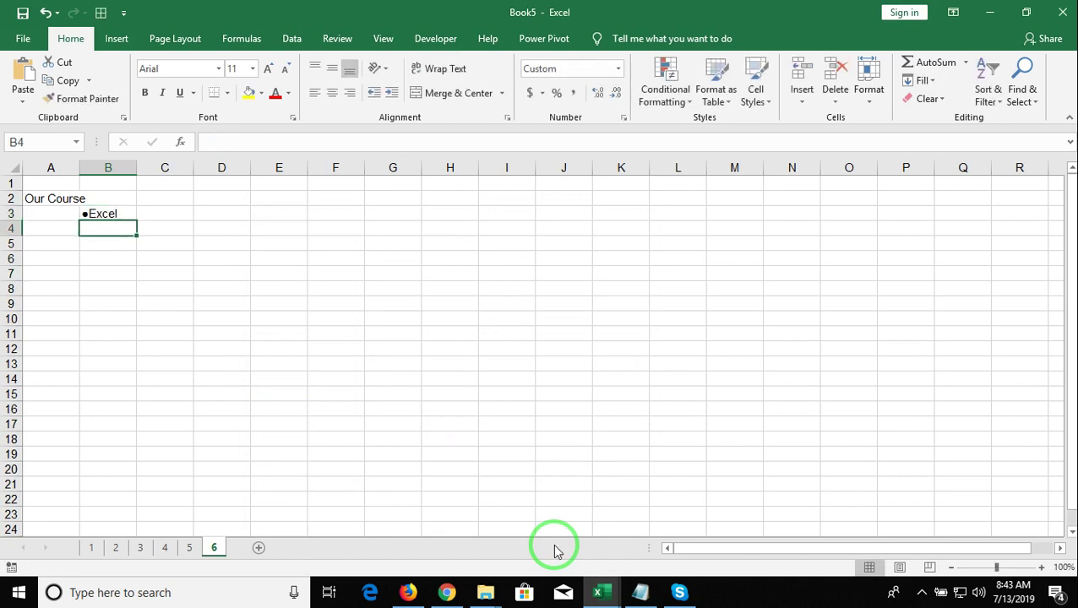
text(VBA)
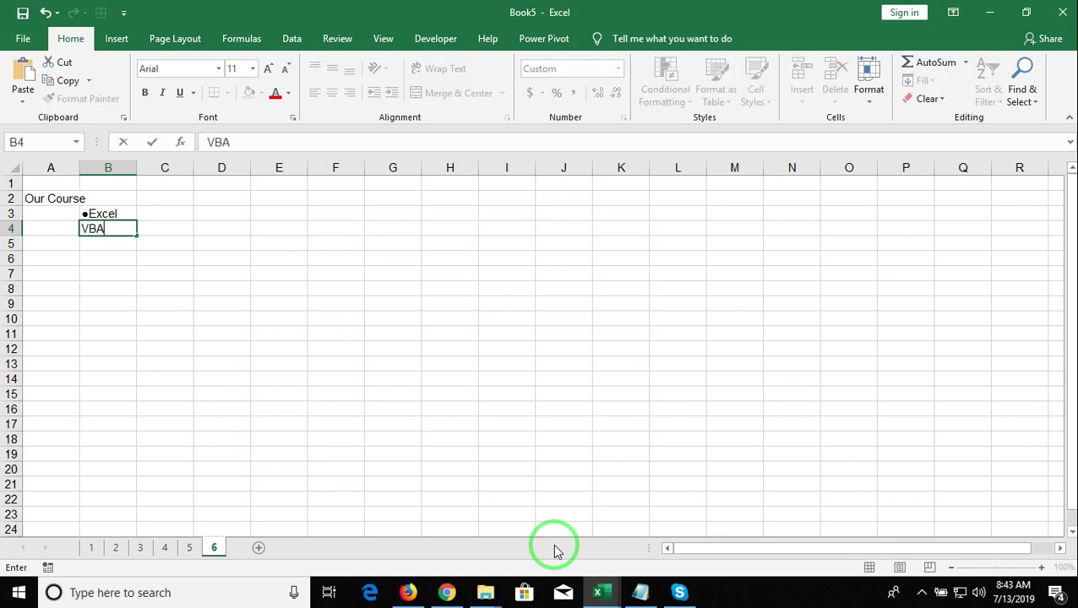
key(Return)
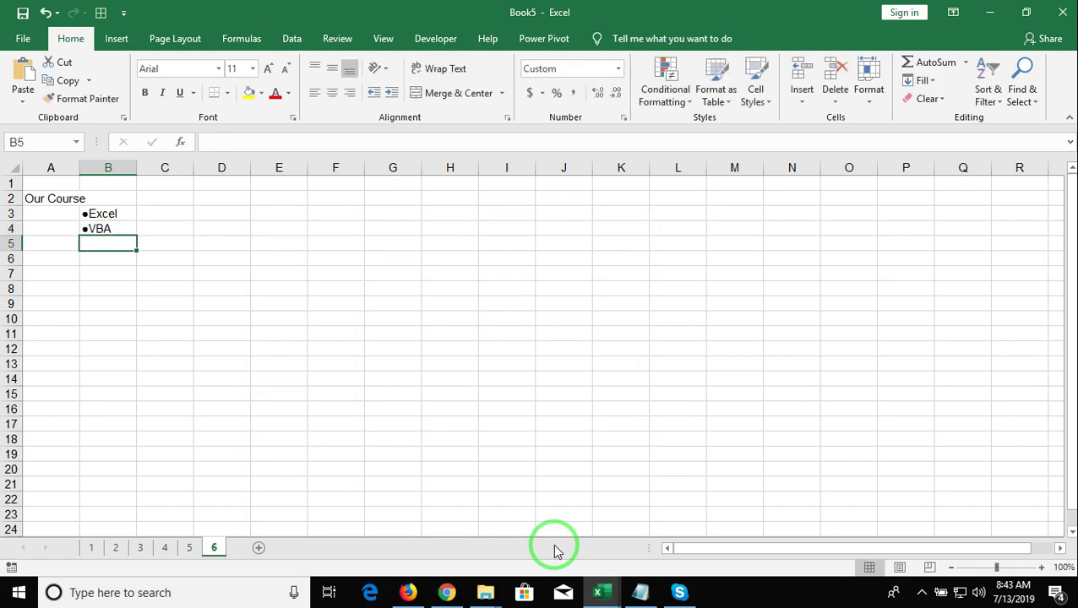
text(Access)
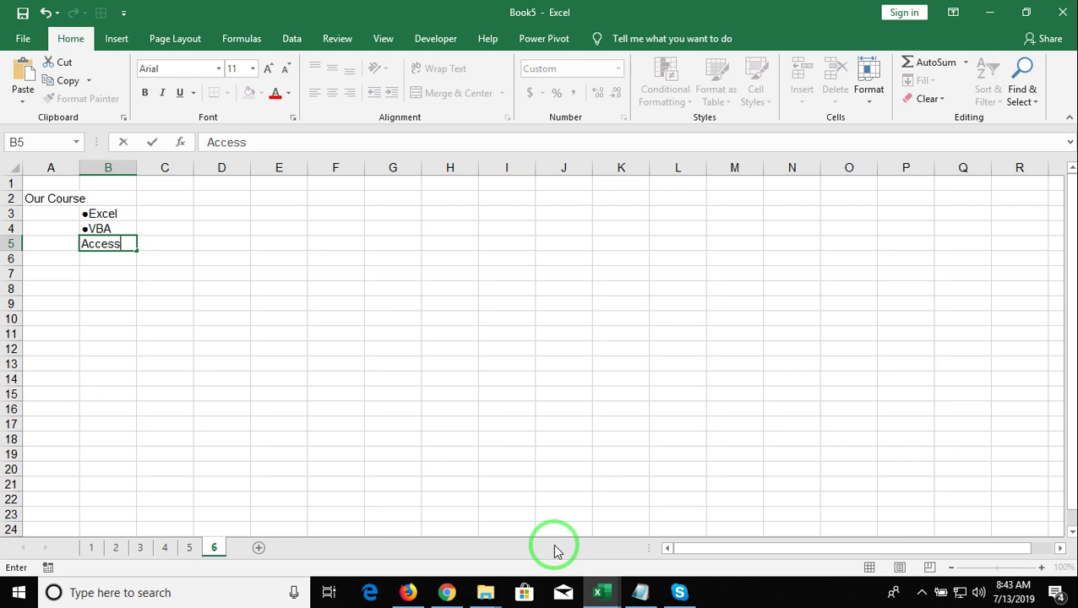
key(Return)
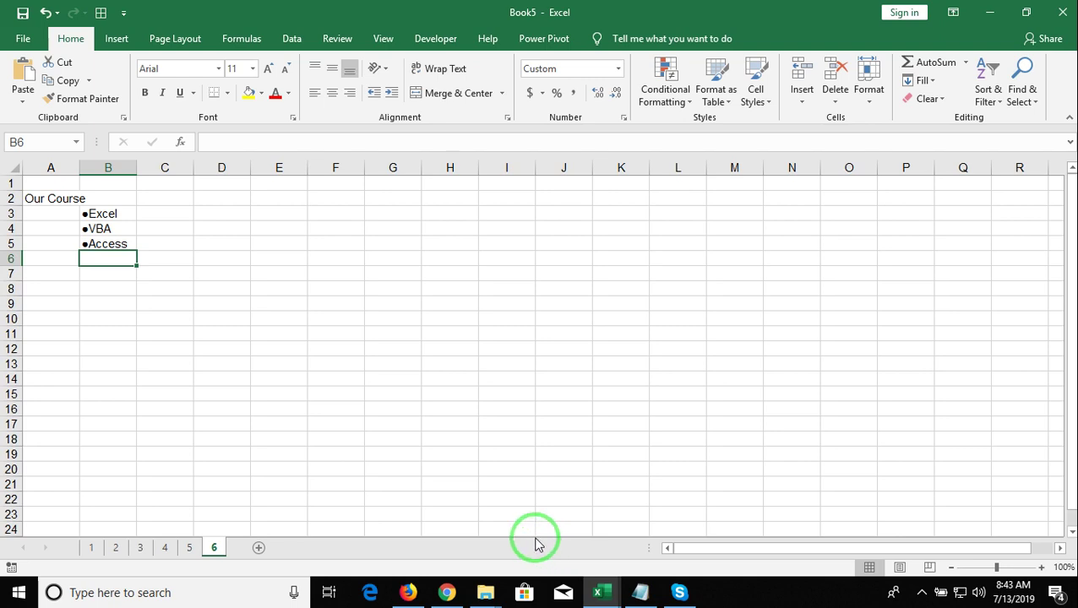
click(90, 548)
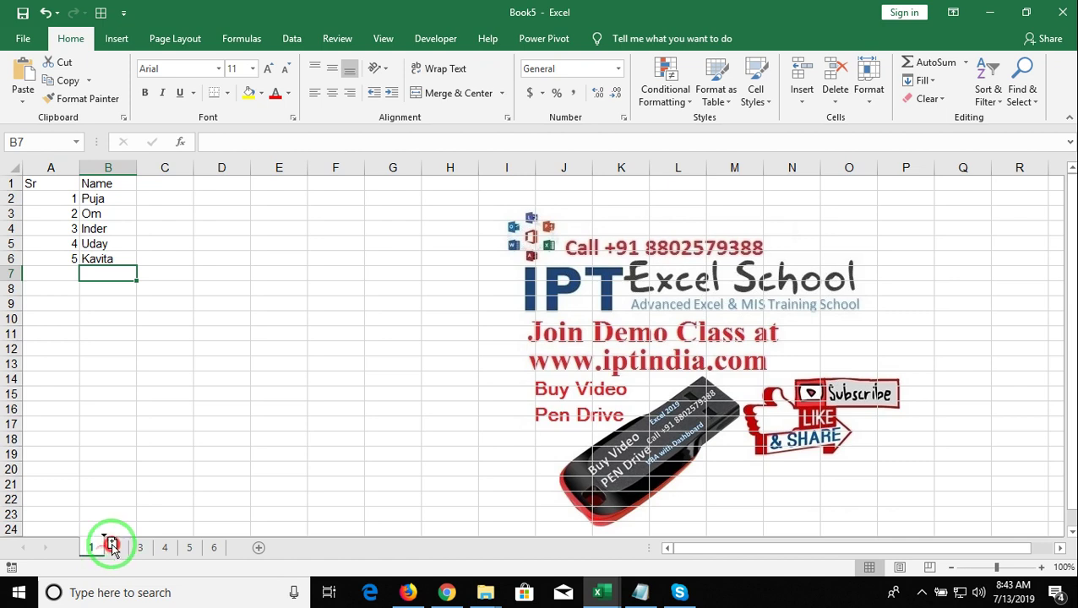
Step: Ctrl-drag sheet 1's tab to create the copy 1 (2) right after it
mouse_move(95, 551)
mouse_down()
mouse_move(111, 550)
mouse_move(146, 511)
mouse_move(257, 549)
mouse_move(221, 554)
mouse_up()
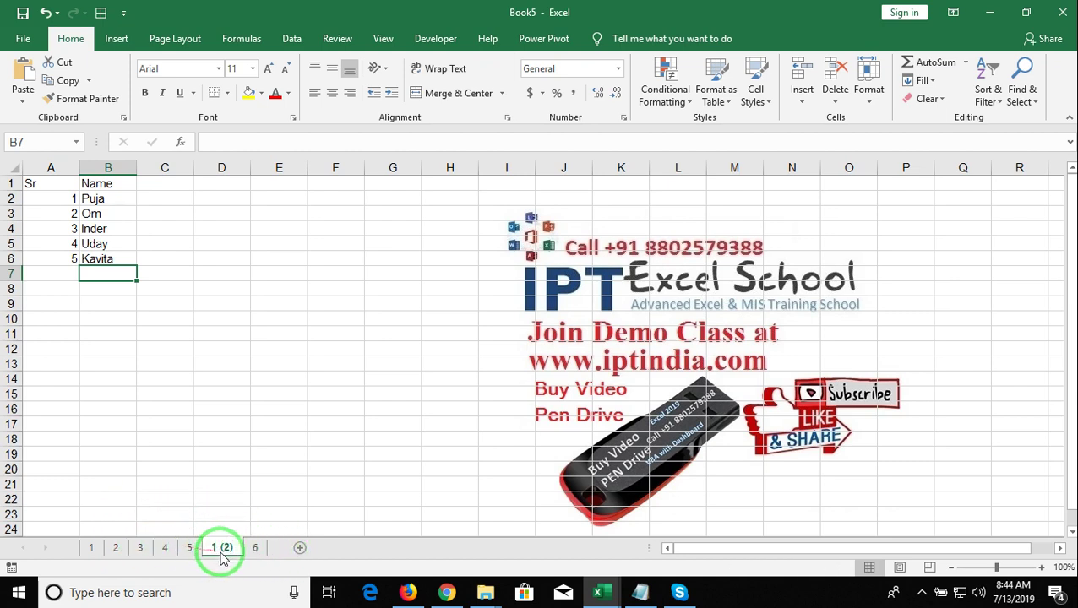
right_click(221, 553)
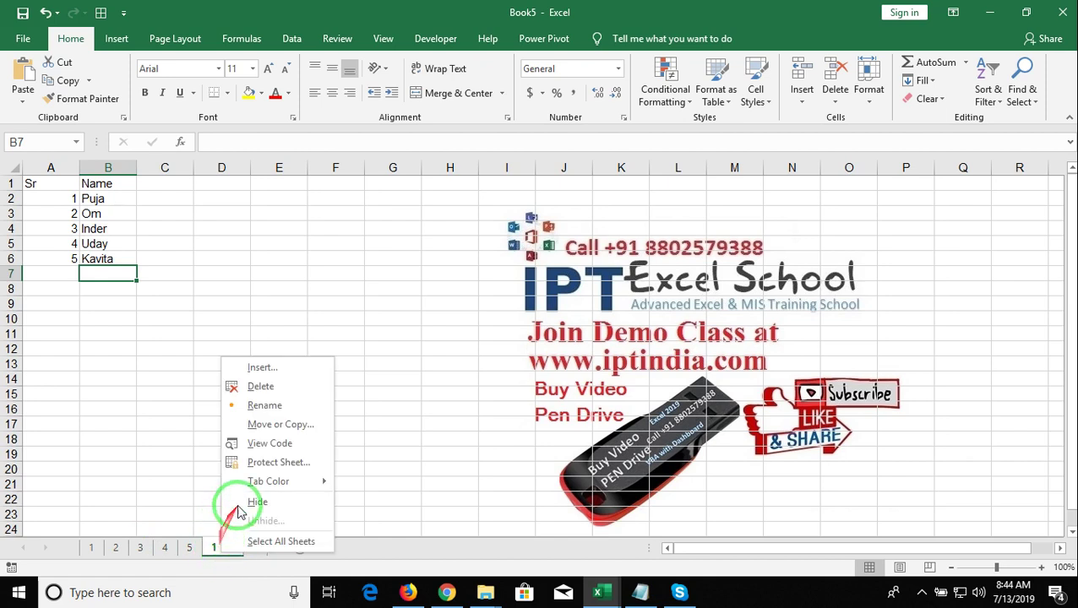
click(262, 424)
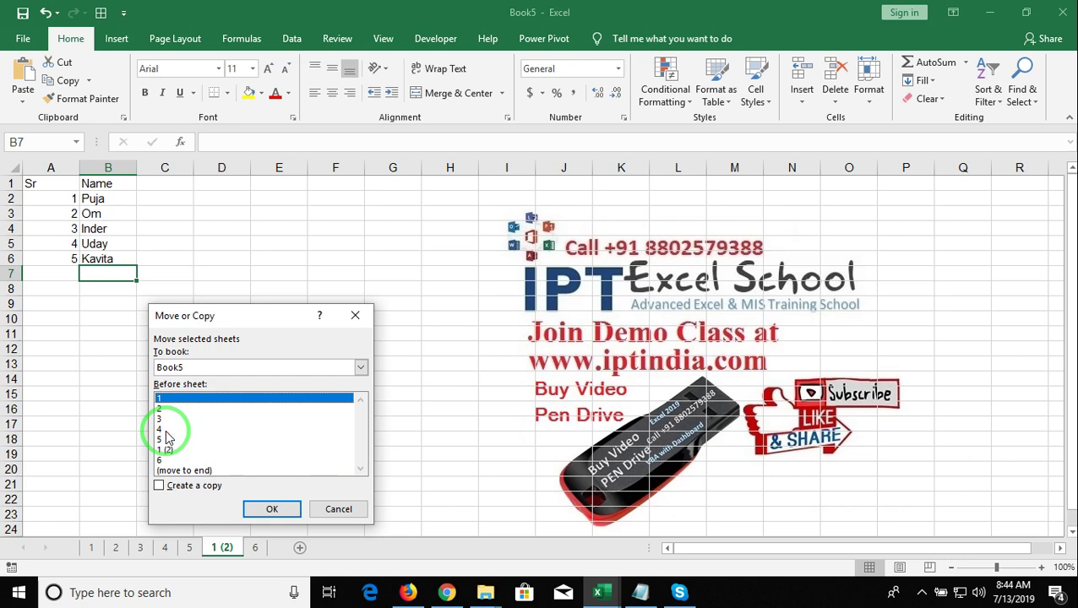
key(Escape)
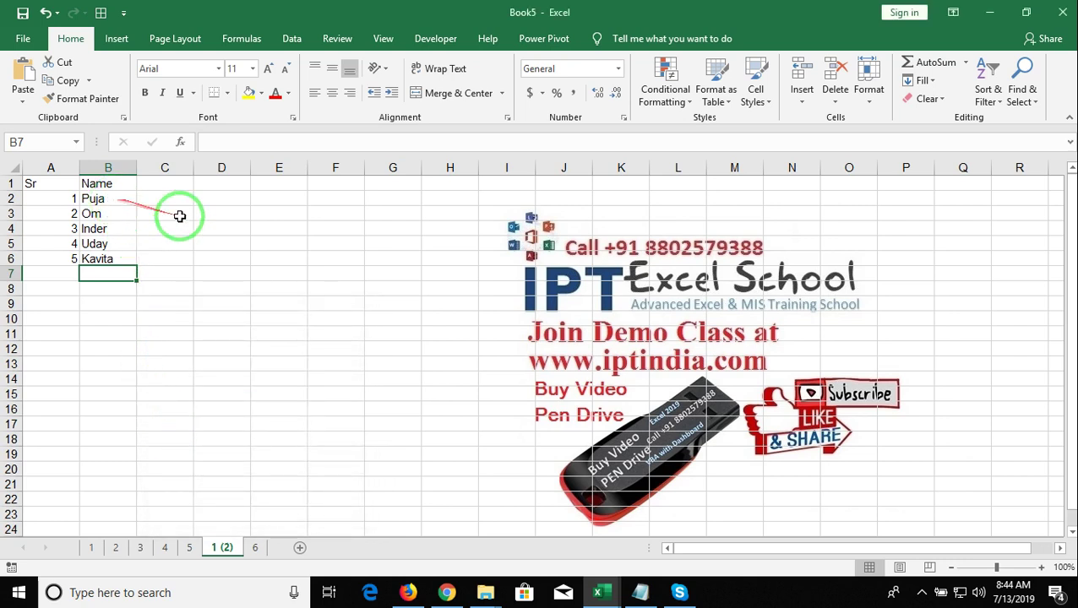
Step: Enter the first listed name in cell D3, correcting a typo
click(207, 215)
text(Pua)
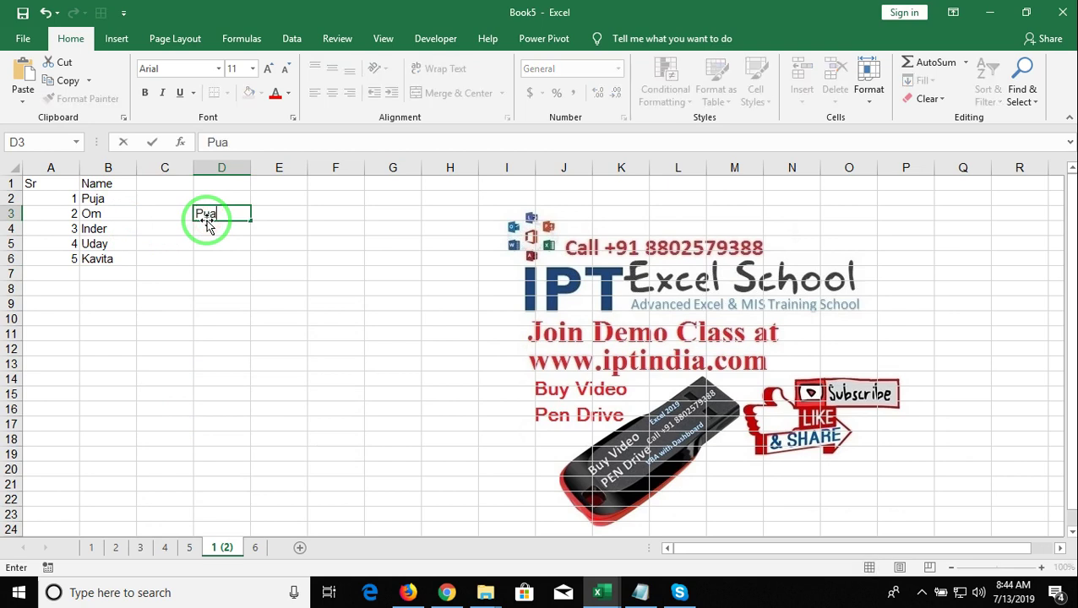
key(BackSpace)
text(ja)
key(Return)
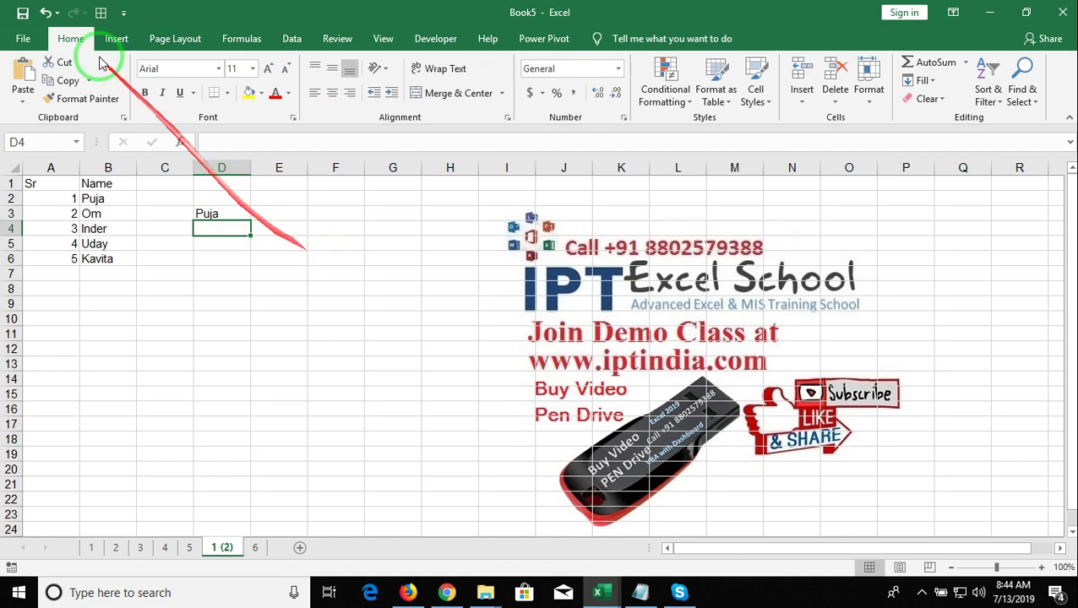
Step: Undo and redo the D3 entry, then minimise everything with Win+D
click(49, 13)
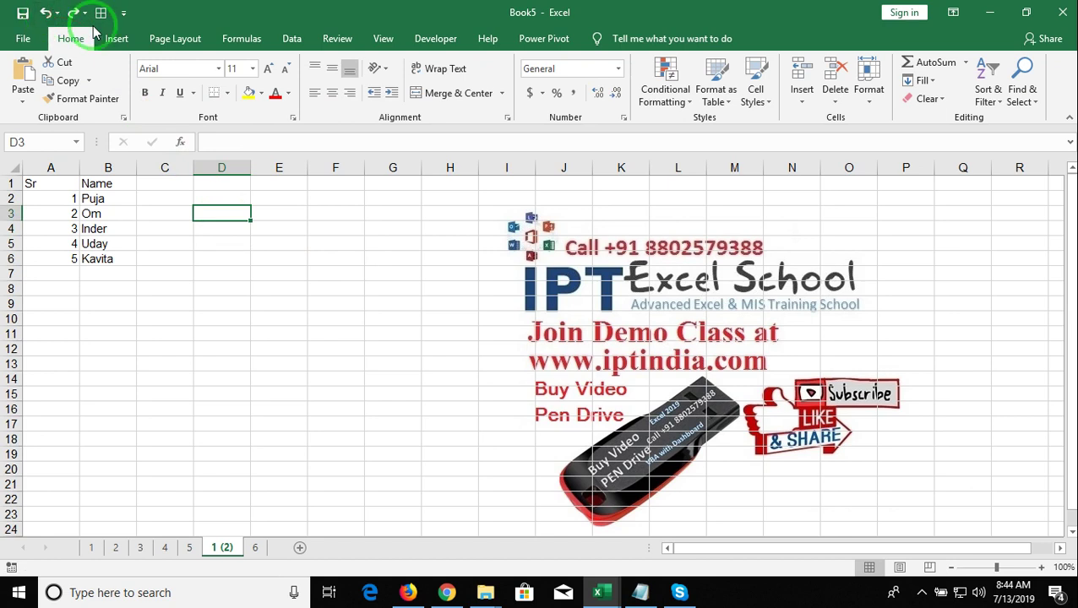
click(72, 13)
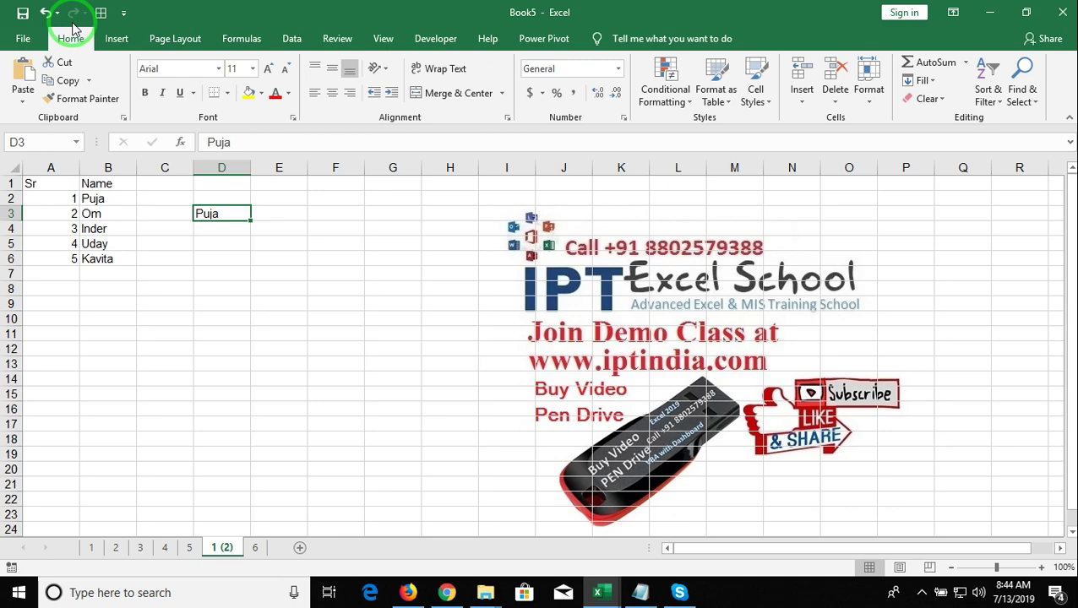
key(super+d)
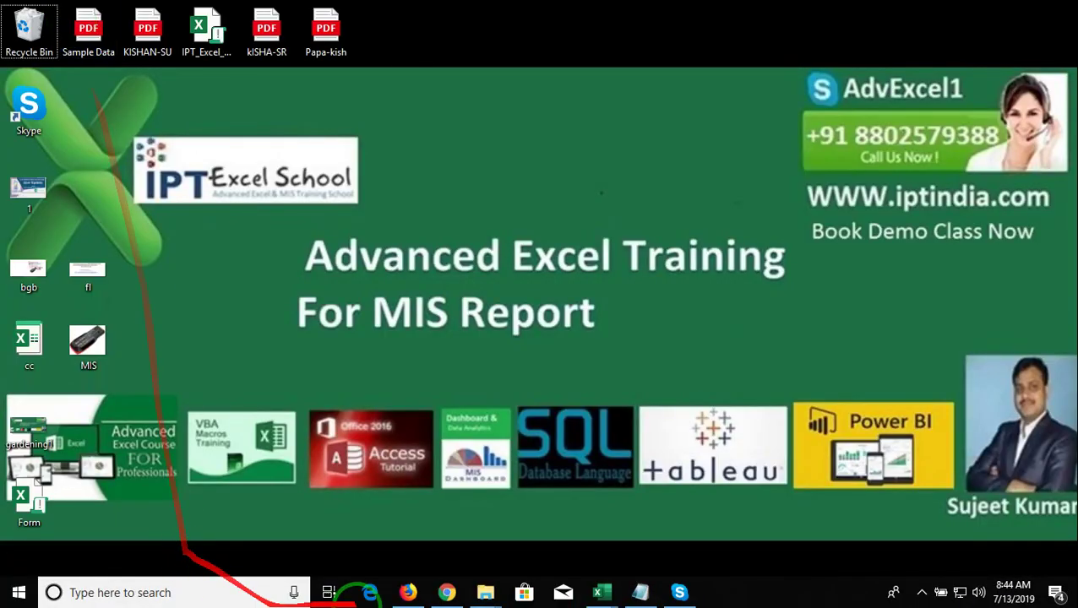
Step: Search YouTube in Chrome for iptindia
click(446, 592)
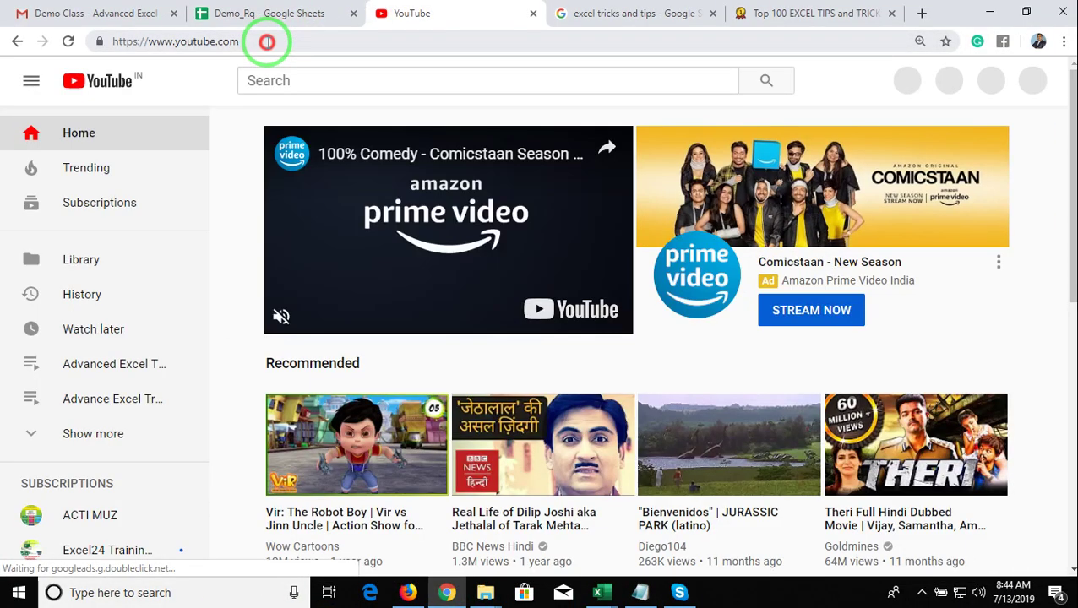
click(264, 41)
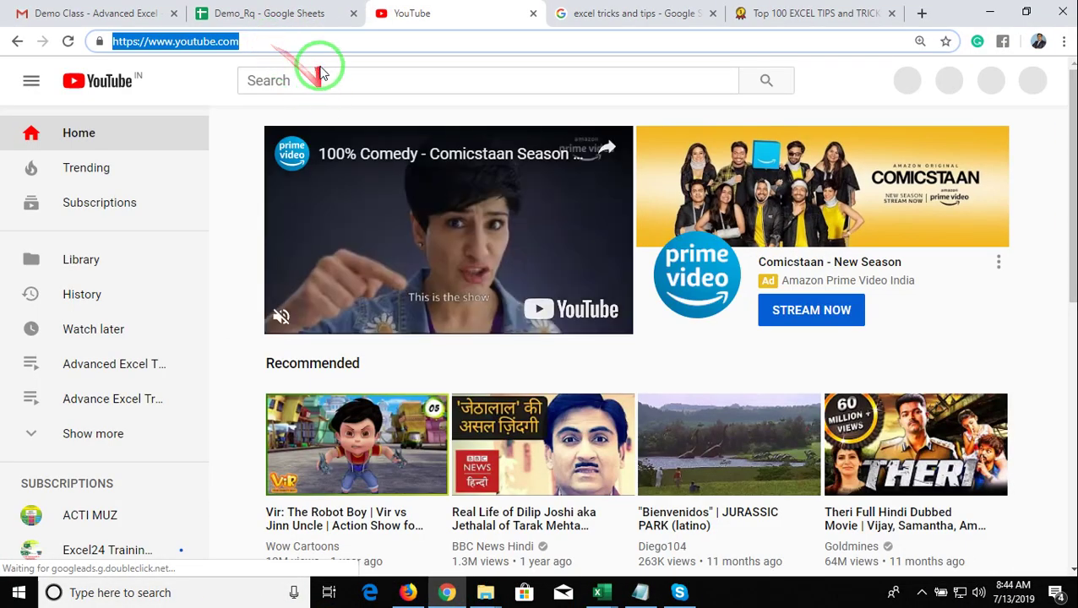
click(321, 80)
click(321, 81)
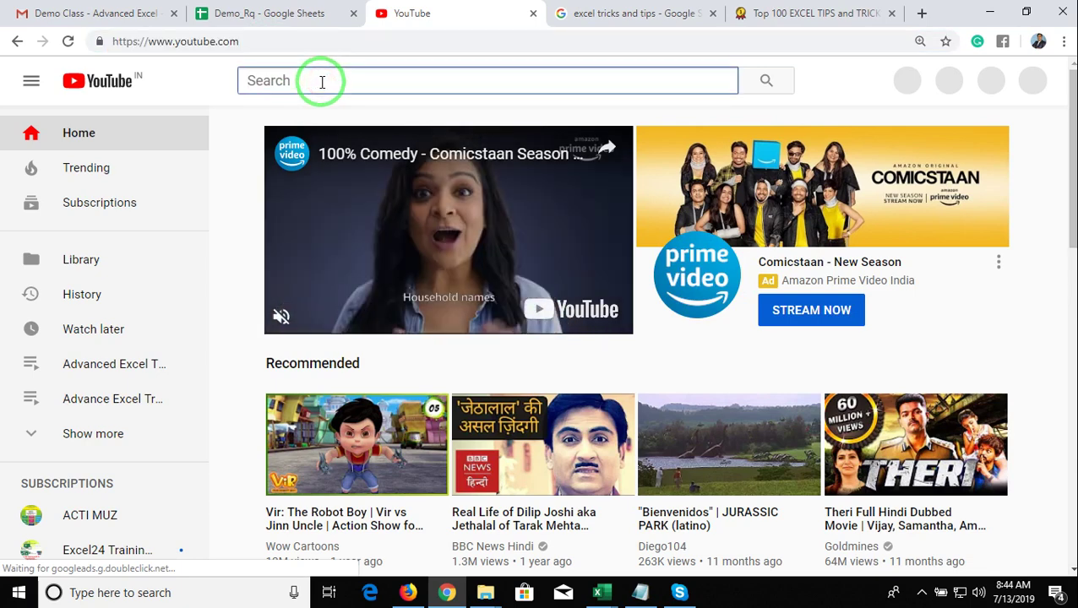
text(ipt)
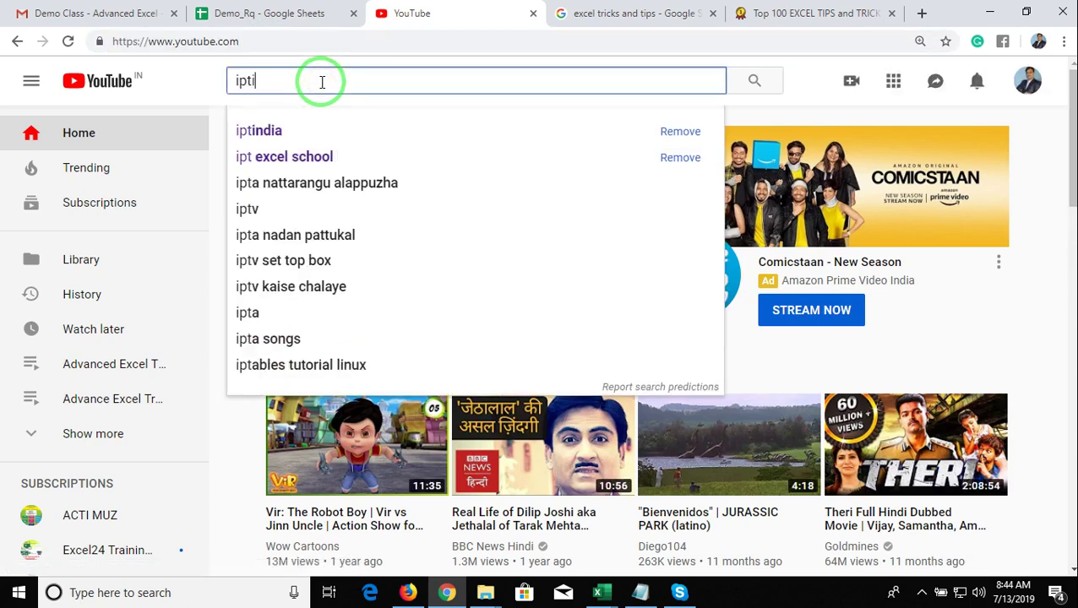
text(india)
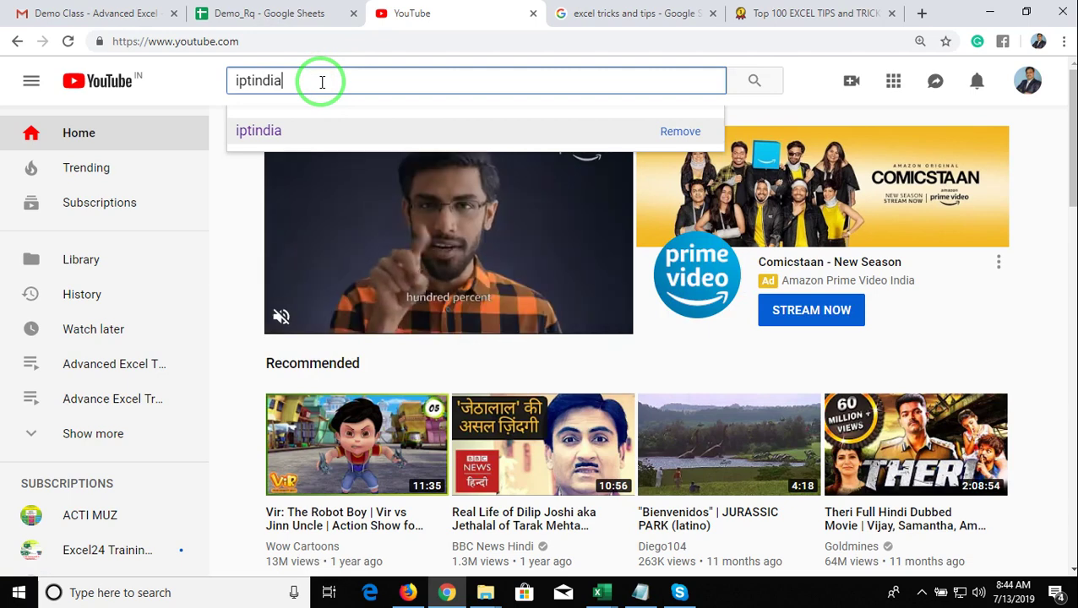
key(Return)
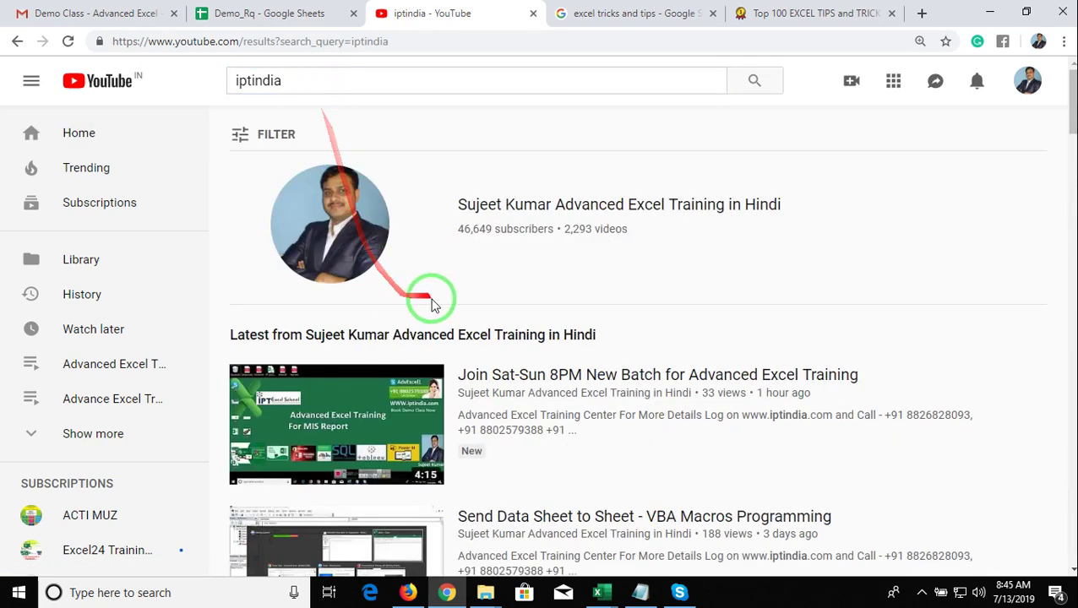
Step: Scroll through the iptindia results, then hide the browser to show the desktop
scroll(435, 303, down, 5)
scroll(421, 385, up, 4)
scroll(425, 384, up, 1)
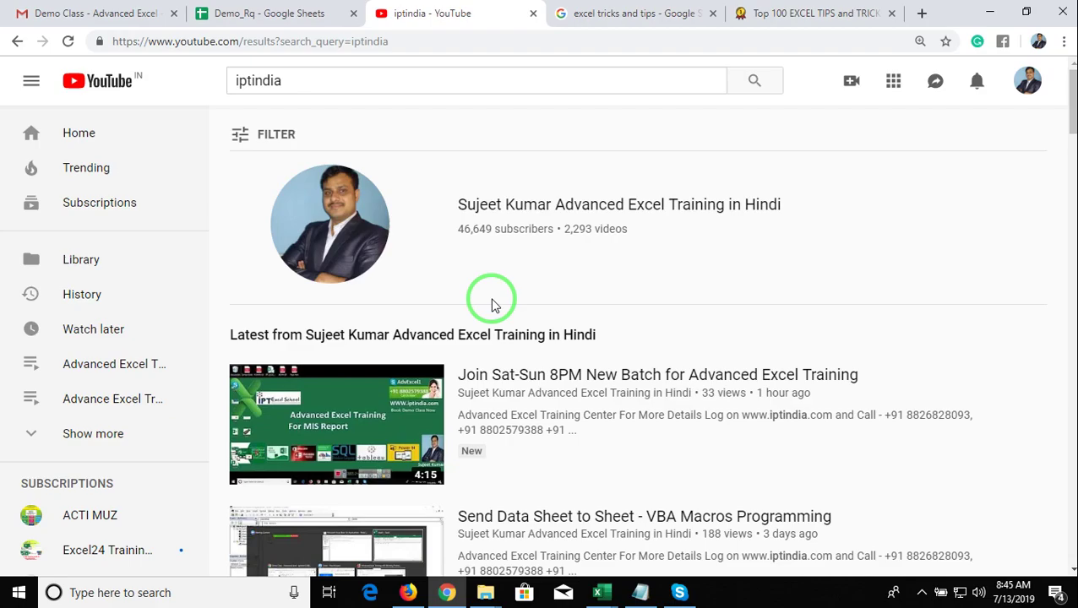
key(super+d)
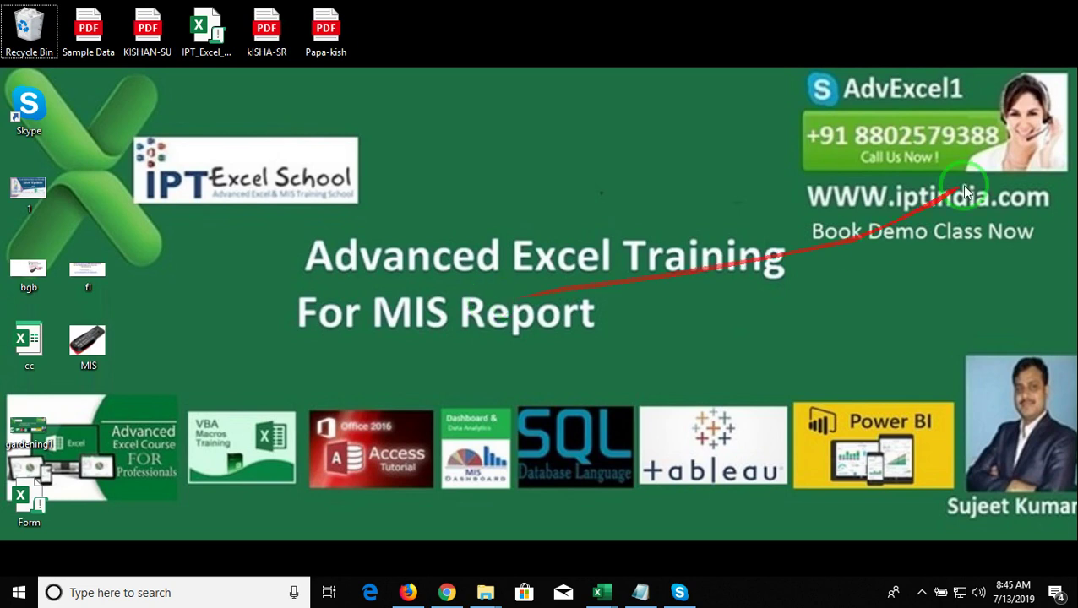
Step: Highlight the website address and phone number on the desktop promo banner
mouse_move(802, 180)
mouse_down()
mouse_move(1061, 213)
mouse_move(1059, 262)
mouse_up()
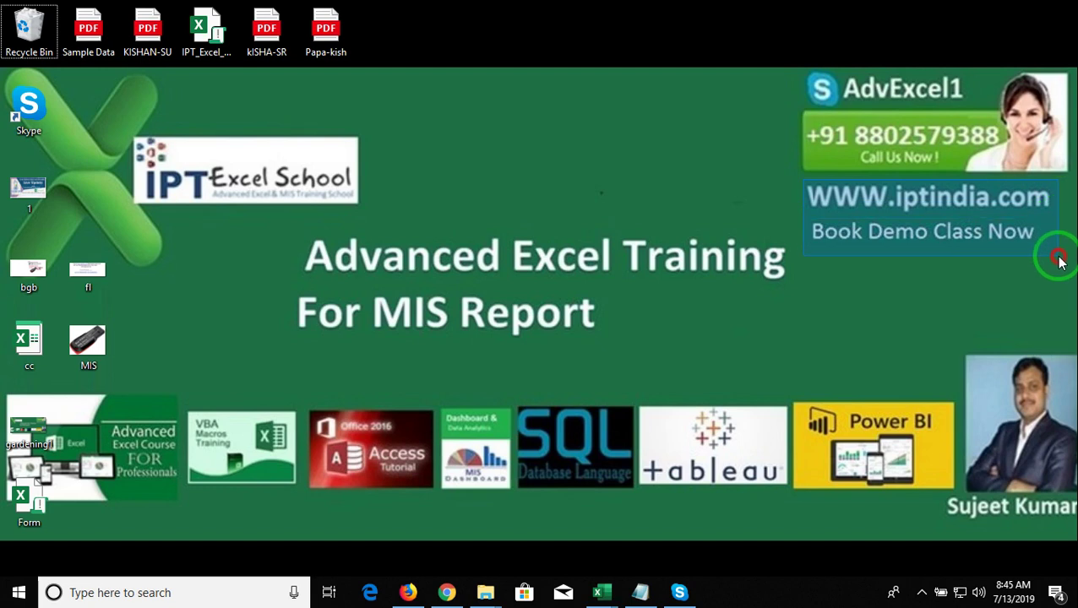
drag(1056, 258, 842, 241)
mouse_move(797, 118)
mouse_down()
mouse_move(970, 125)
mouse_move(839, 92)
mouse_move(974, 108)
mouse_up()
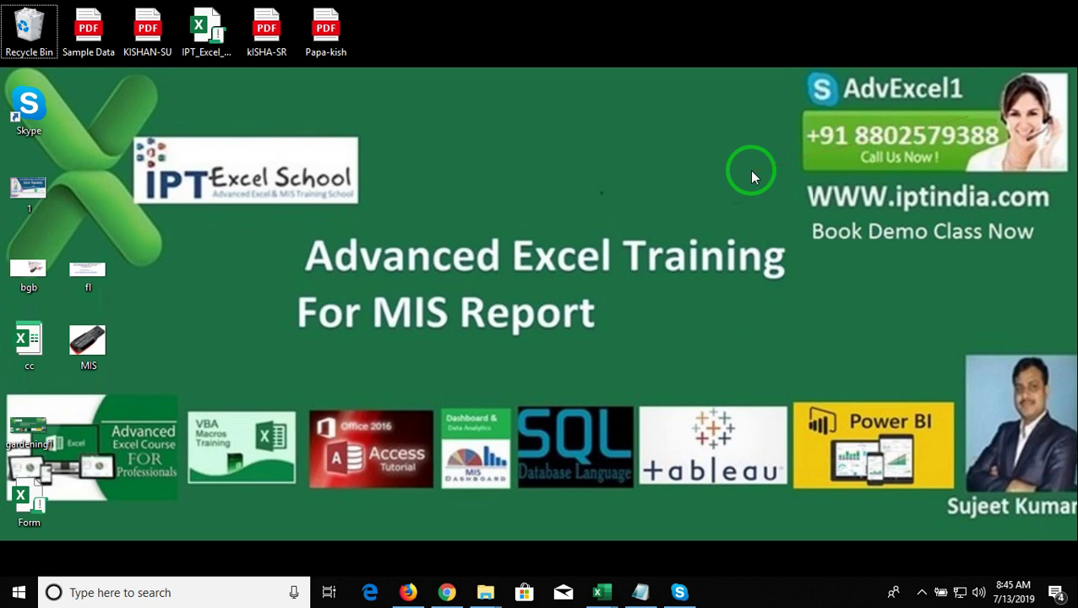
Step: Open the screen recorder's controls from the taskbar's hidden icons
drag(752, 174, 902, 589)
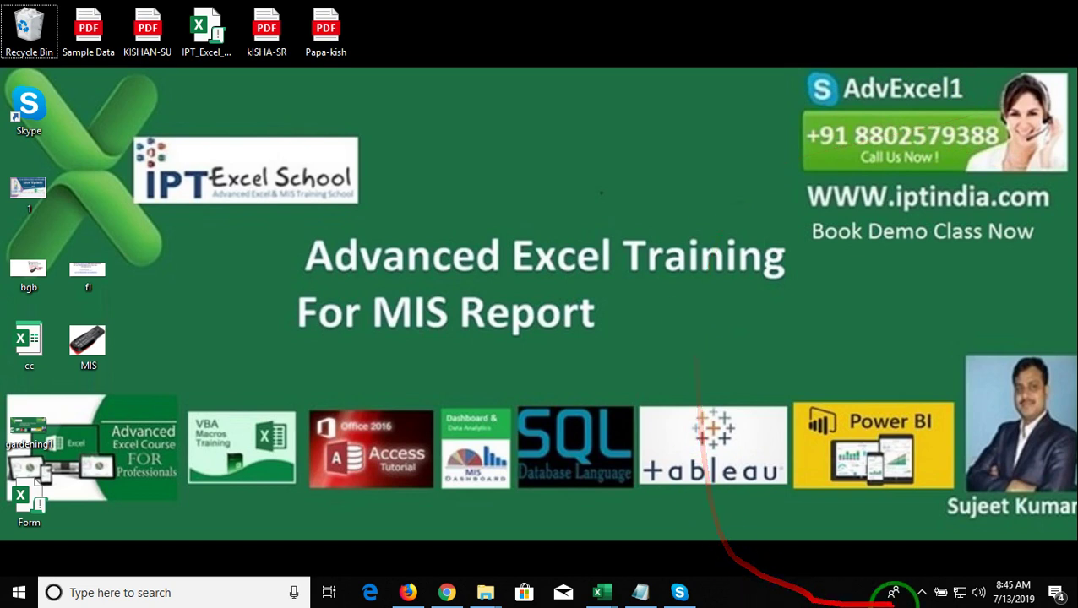
click(921, 593)
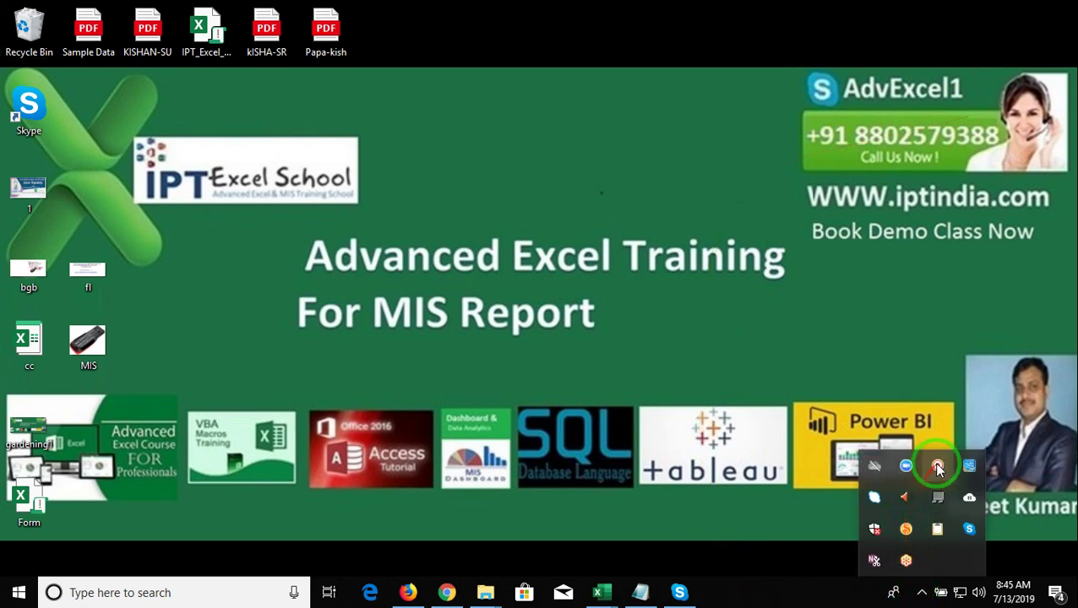
click(938, 467)
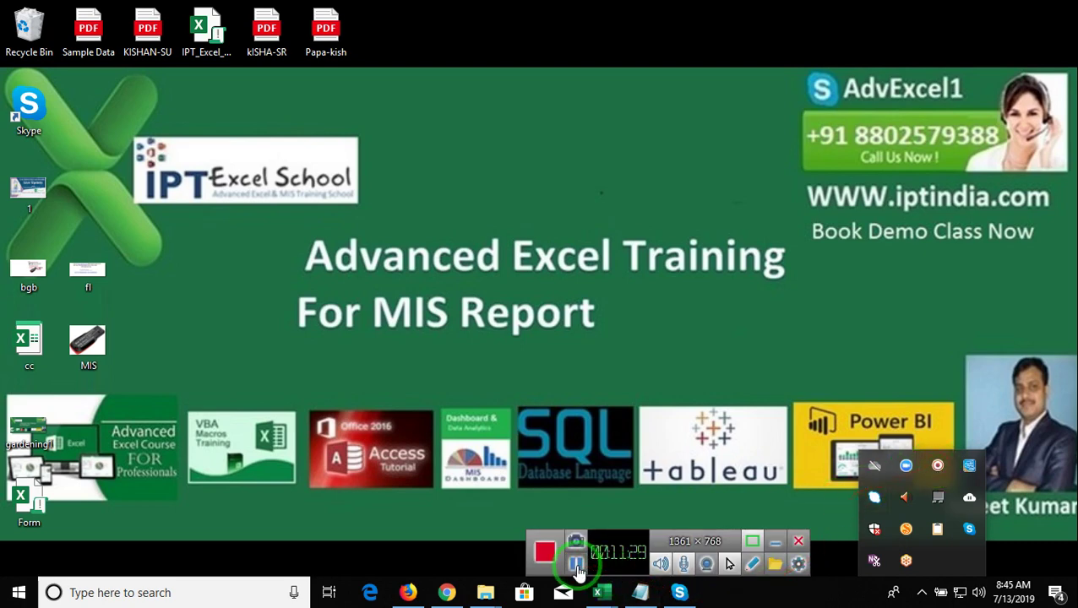